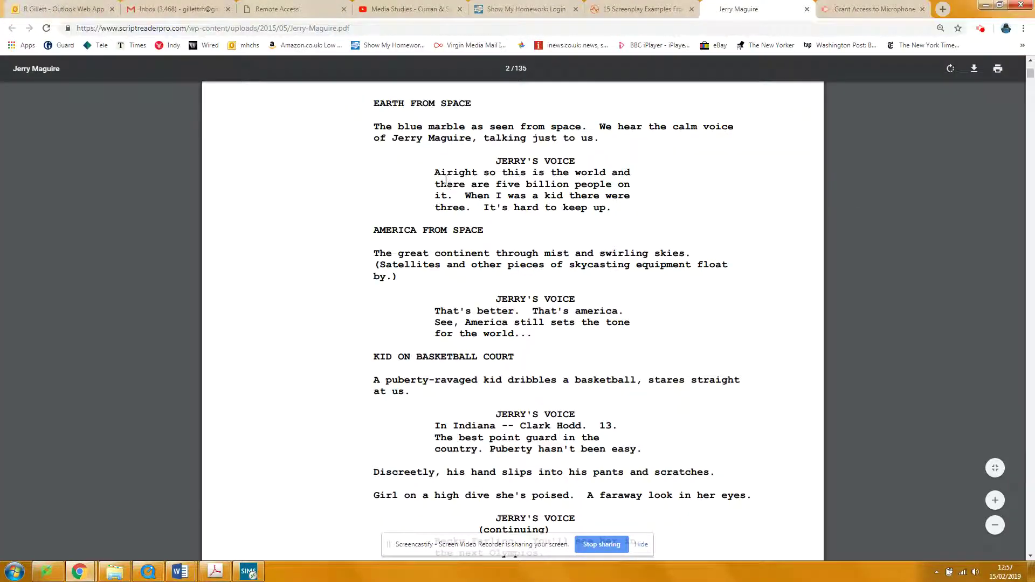
Step: Highlight JERRY'S VOICE opening dialogue in the Jerry Maguire PDF and scroll the first pages
mouse_move(437, 173)
left_mouse_down()
mouse_move(630, 184)
mouse_move(483, 209)
mouse_move(622, 217)
left_mouse_up()
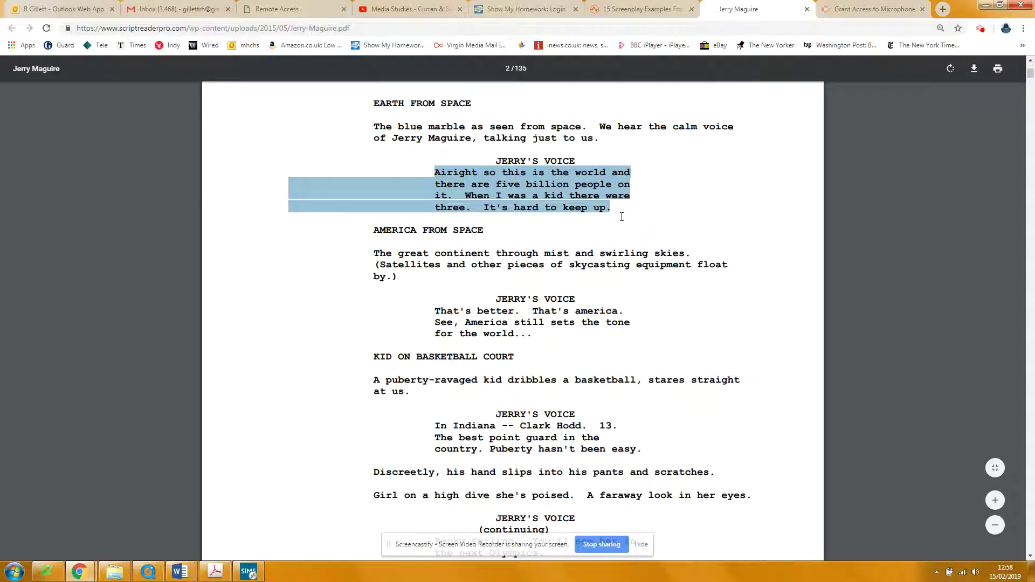
scroll(647, 232, "up", 5)
scroll(572, 348, "up", 5)
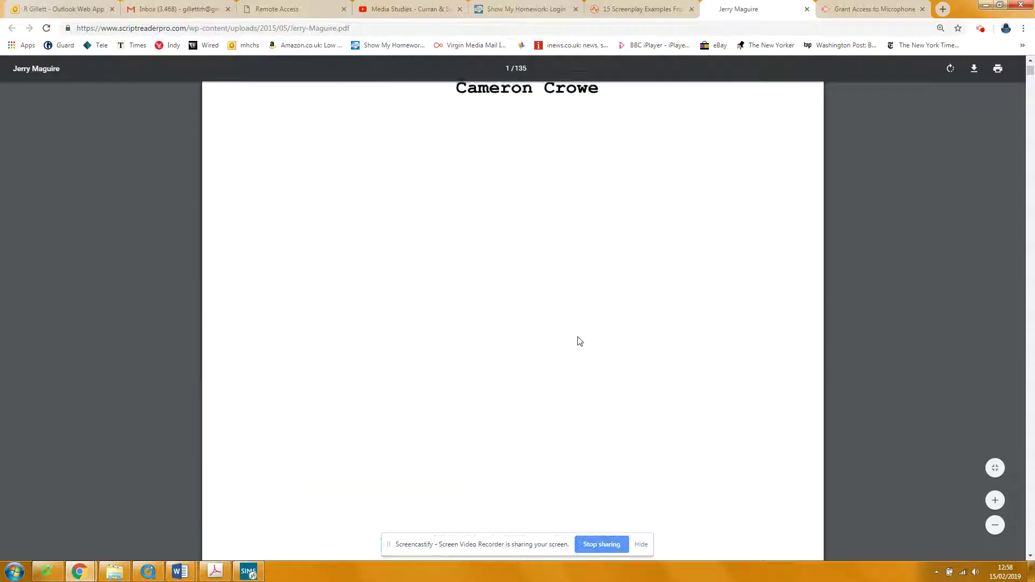
scroll(580, 342, "down", 15)
scroll(581, 340, "up", 5)
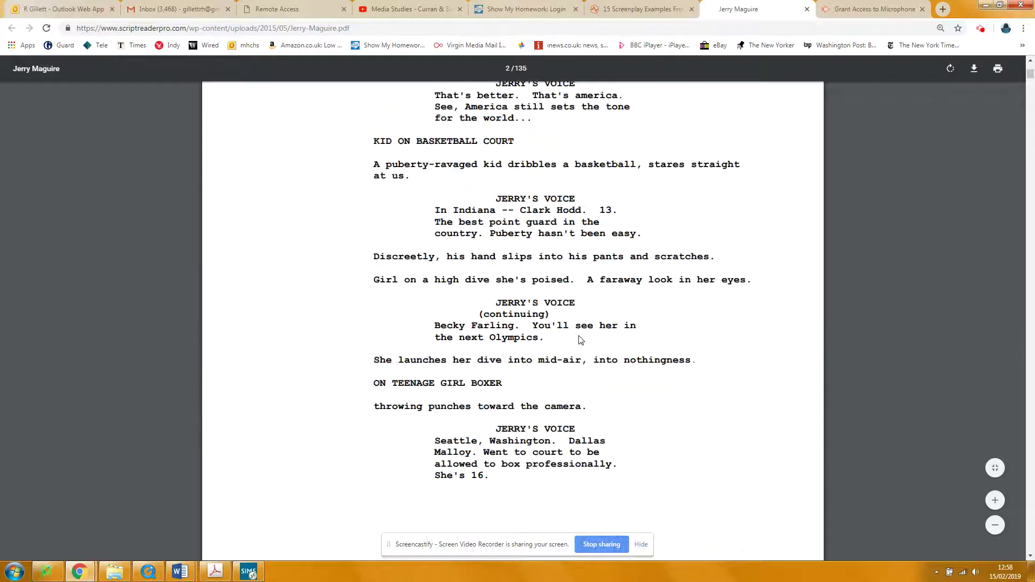
scroll(581, 339, "up", 3)
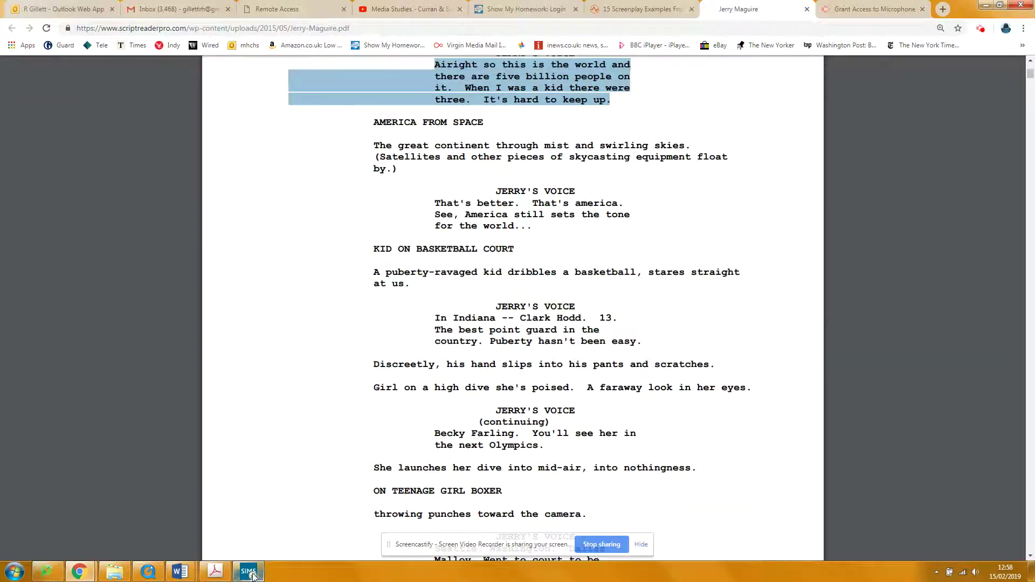
left_click(251, 574)
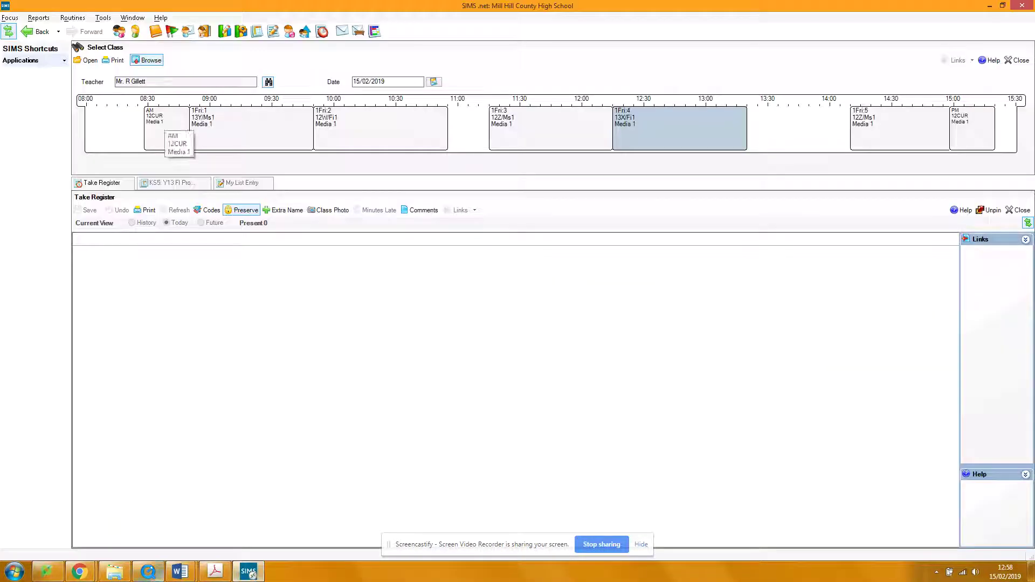
Step: Select IONA (VO)'s centred dialogue in the Word script, then return to the Jerry Maguire PDF
mouse_move(181, 572)
left_click(228, 550)
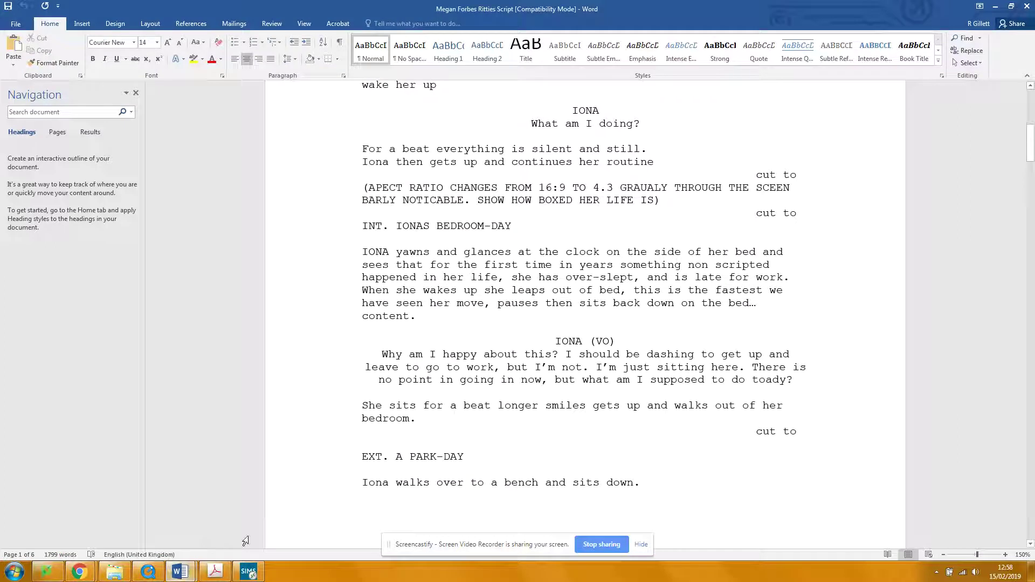
scroll(616, 408, "up", 10)
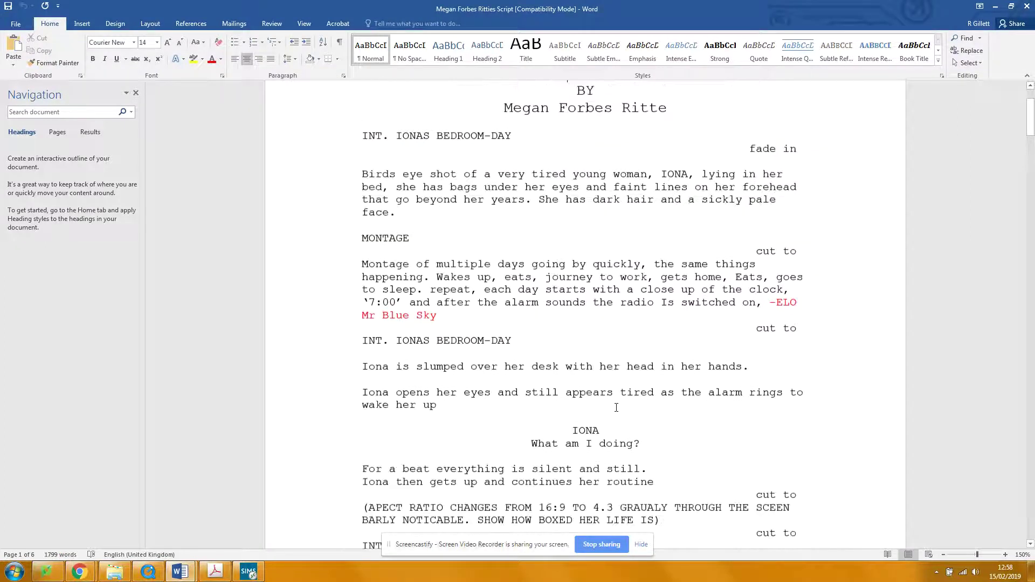
scroll(617, 408, "down", 4)
scroll(617, 408, "down", 5)
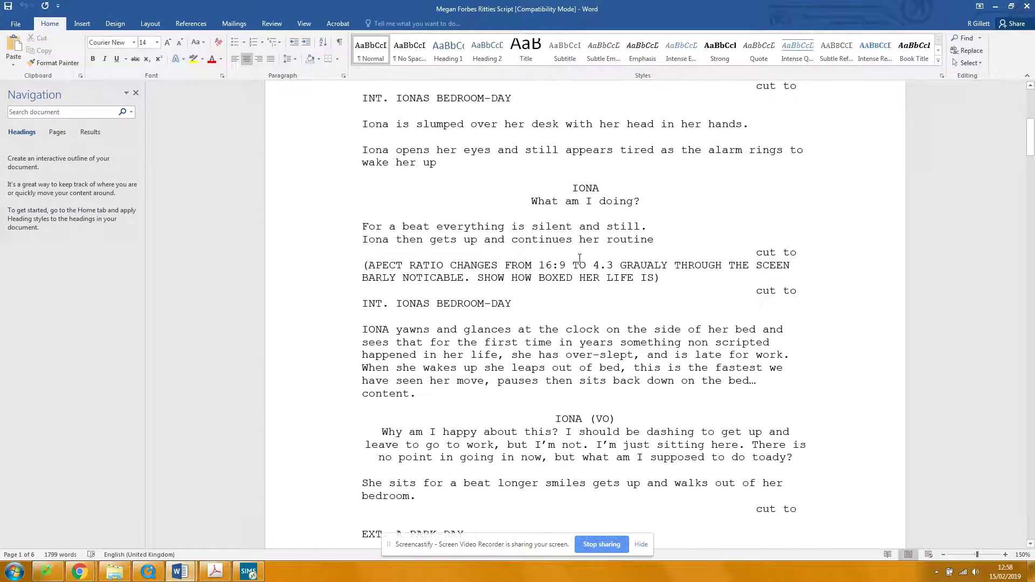
scroll(551, 312, "down", 5)
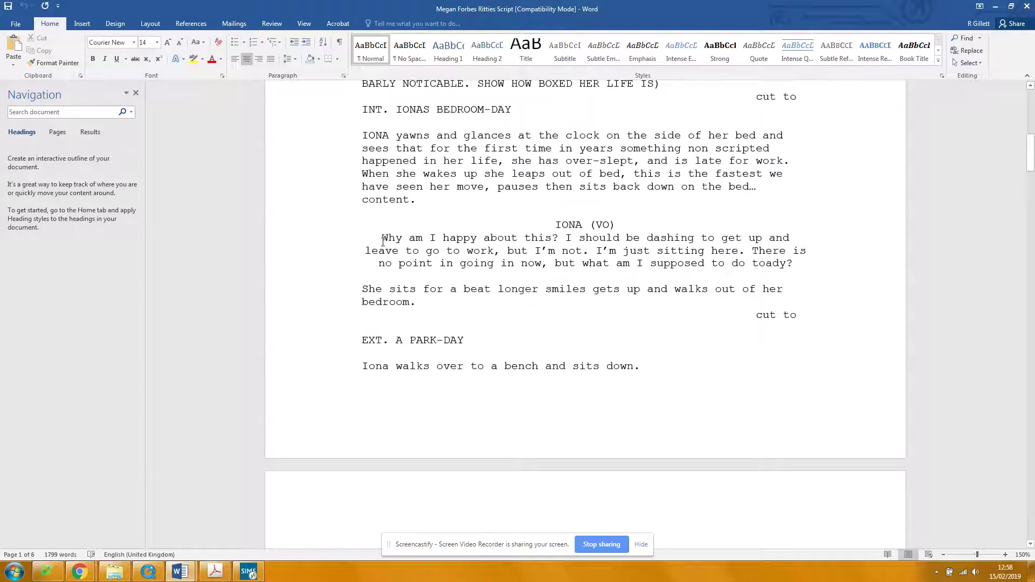
left_click_drag(382, 238, 795, 269)
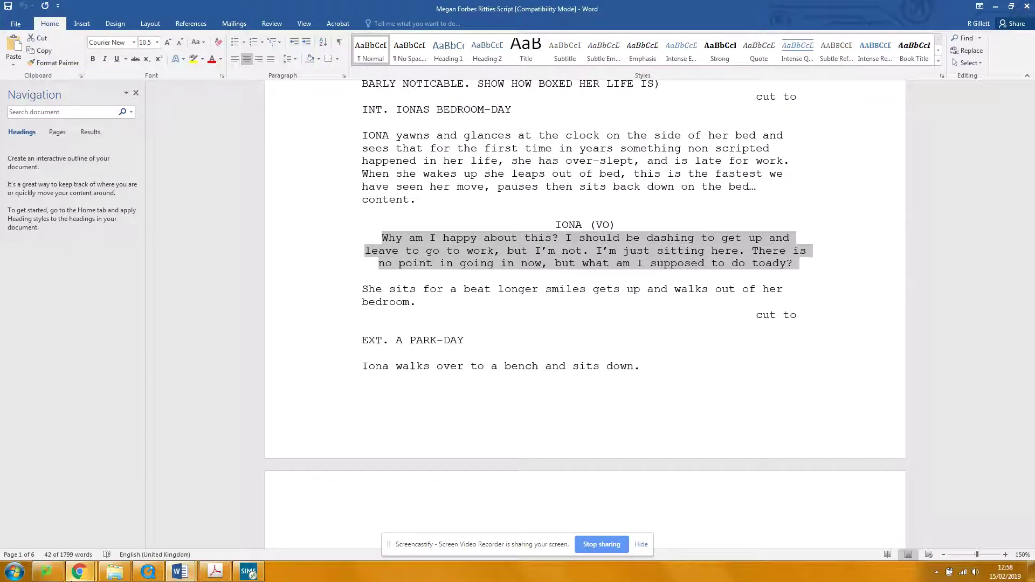
mouse_move(79, 572)
left_click(75, 539)
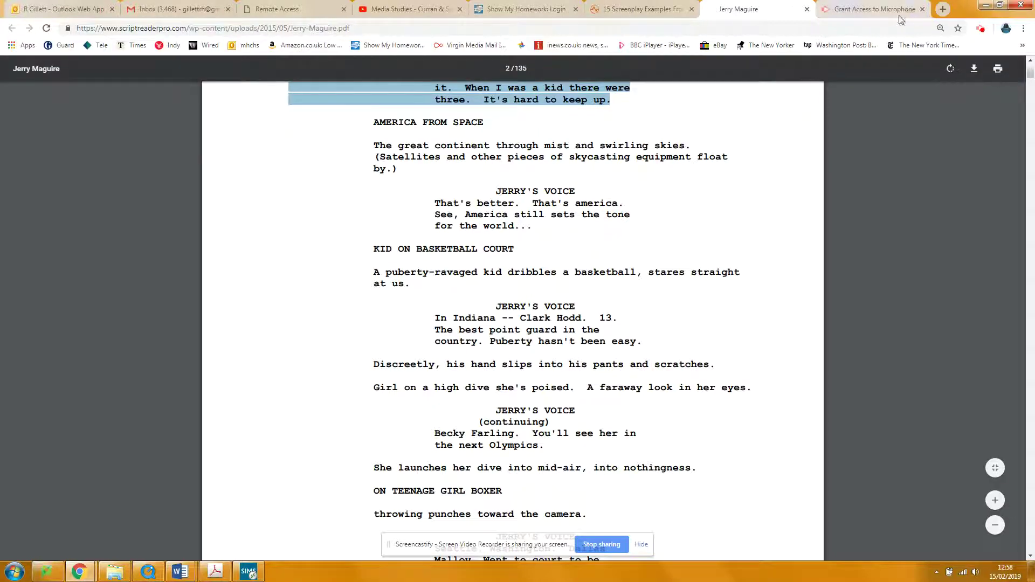
Step: Search for 'screenplay layout rules' in a new tab and open the Screenwriting.io formatting article
left_click(943, 9)
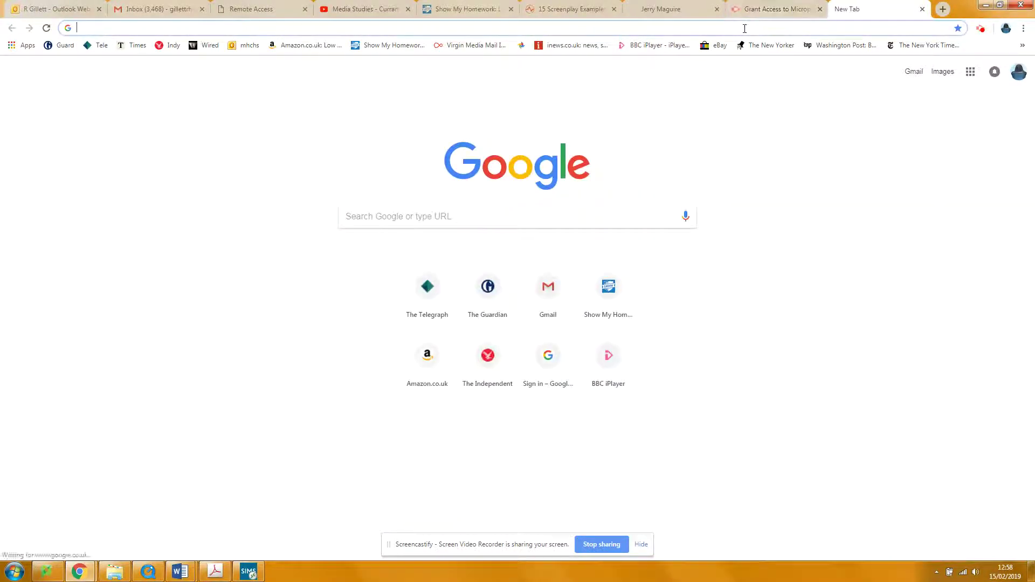
type("screenplay")
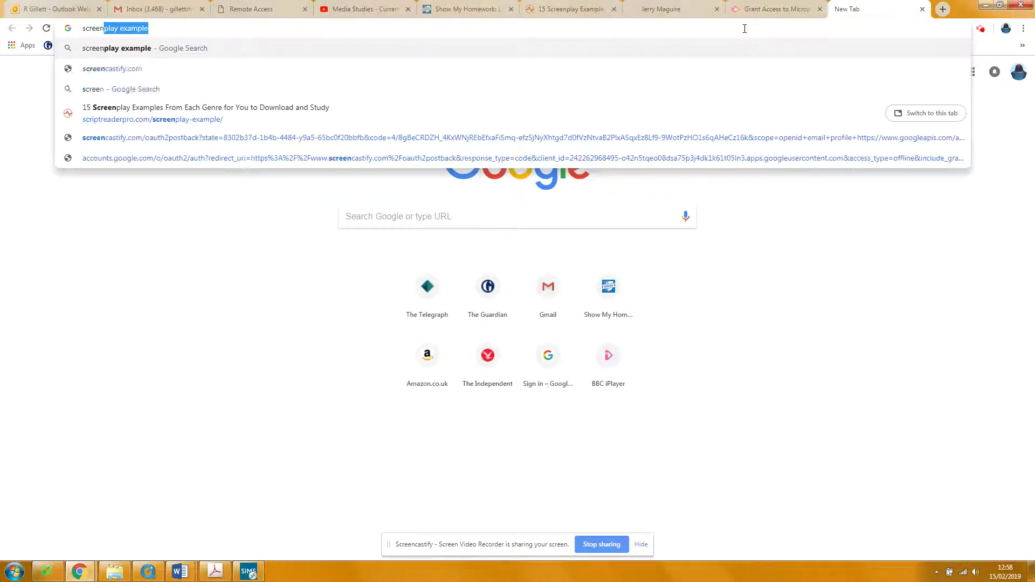
type(" rule")
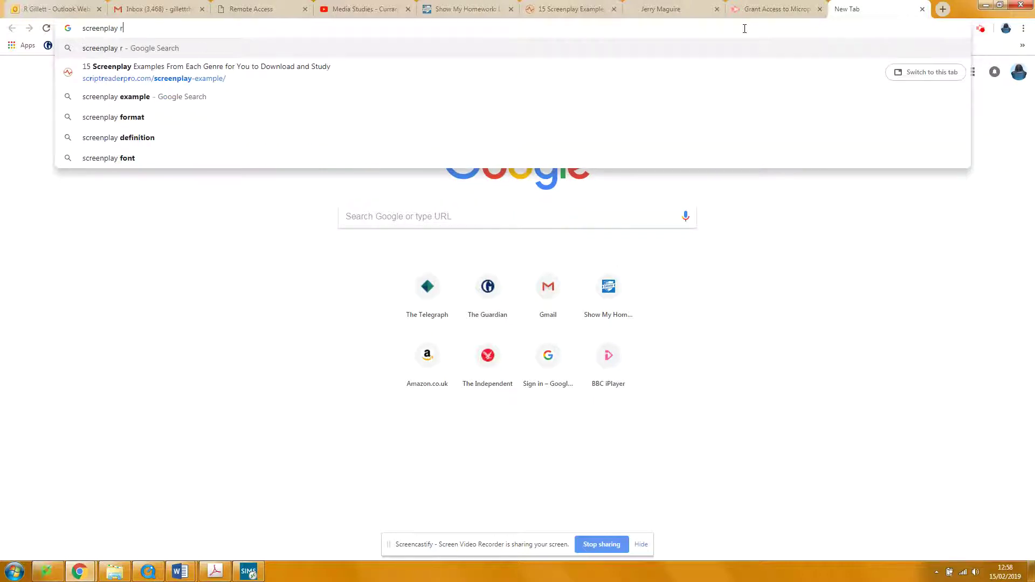
key("Return")
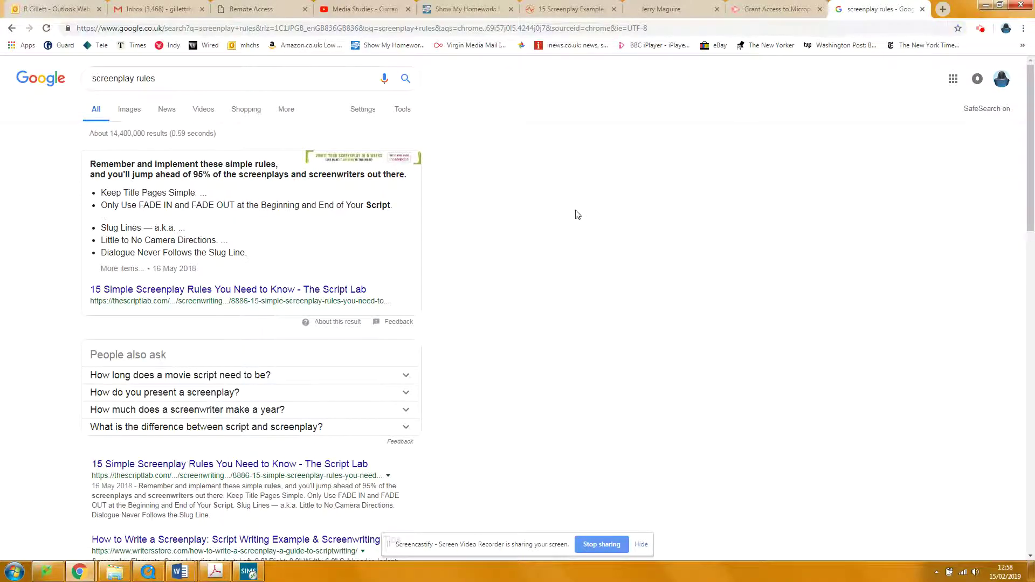
left_click(137, 78)
type("layou")
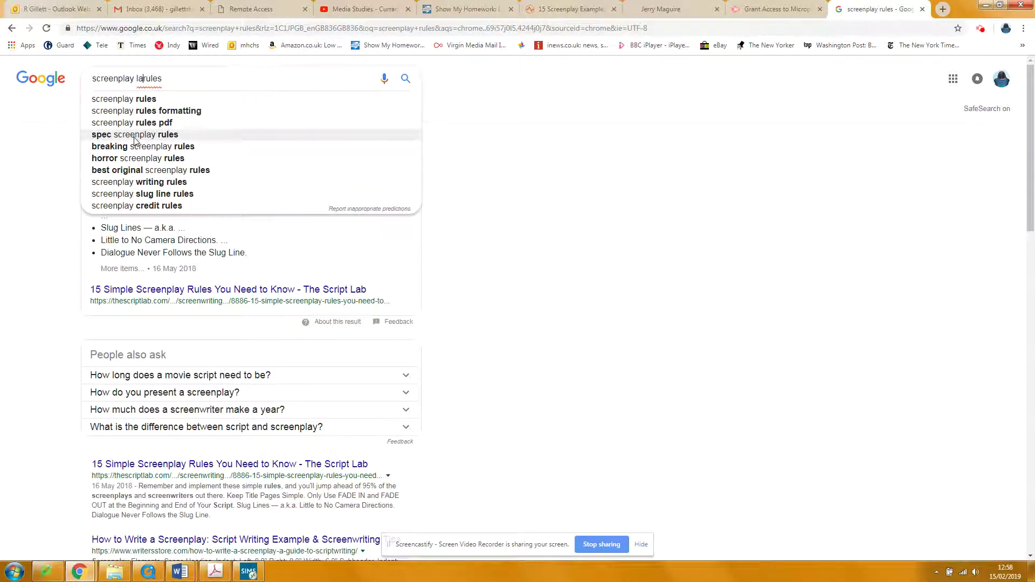
type("t")
key("Return")
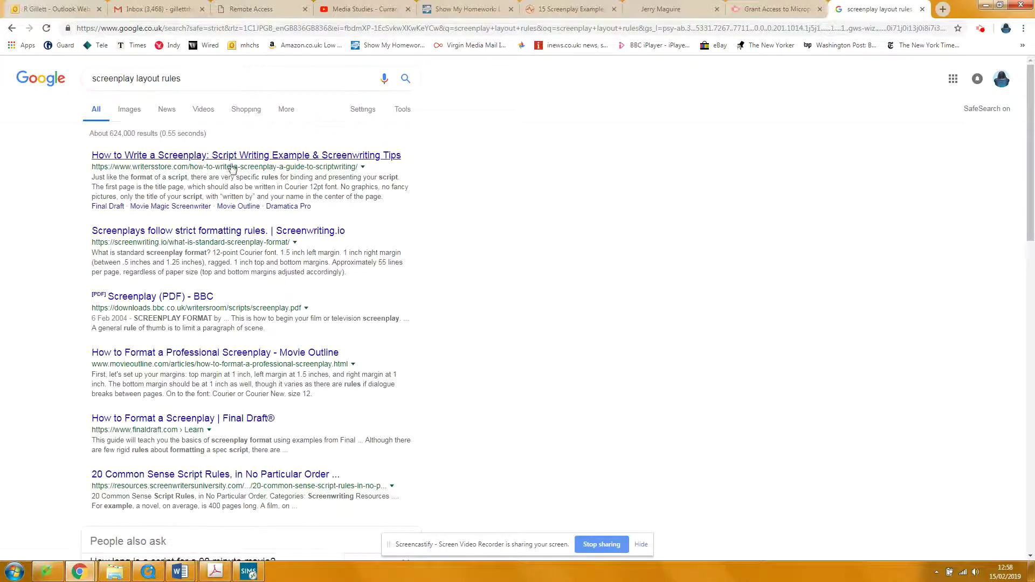
left_click(205, 235)
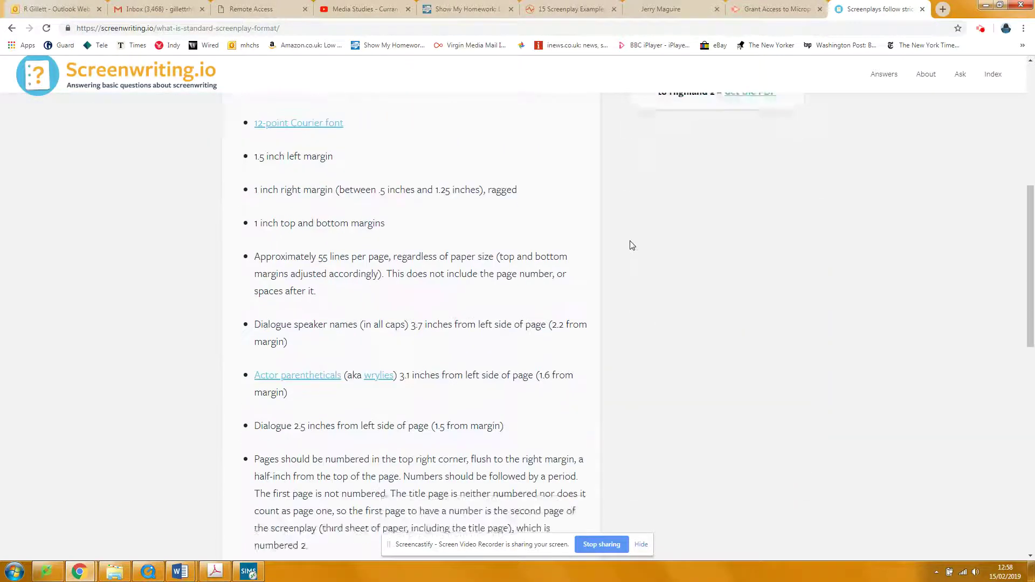
Step: Highlight the 'Dialogue 2.5 inches from left side' rule in the Screenwriting.io format list
scroll(632, 245, "up", 2)
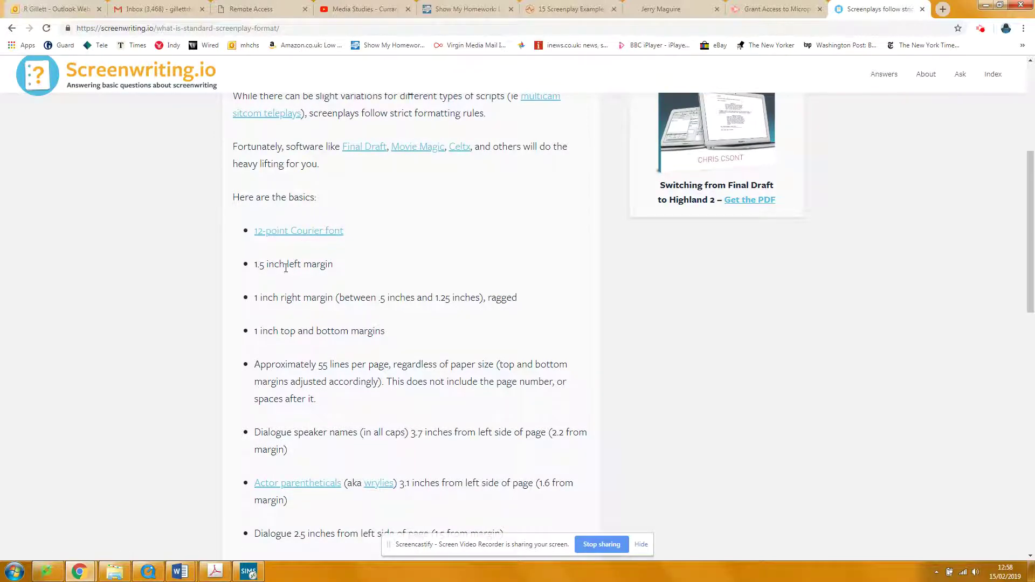
scroll(286, 268, "down", 3)
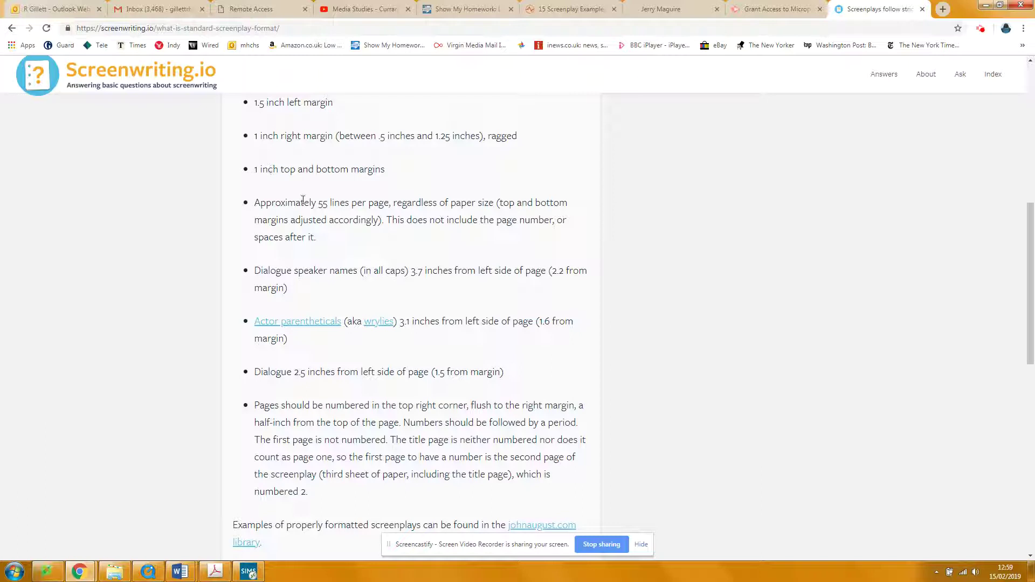
scroll(309, 203, "down", 4)
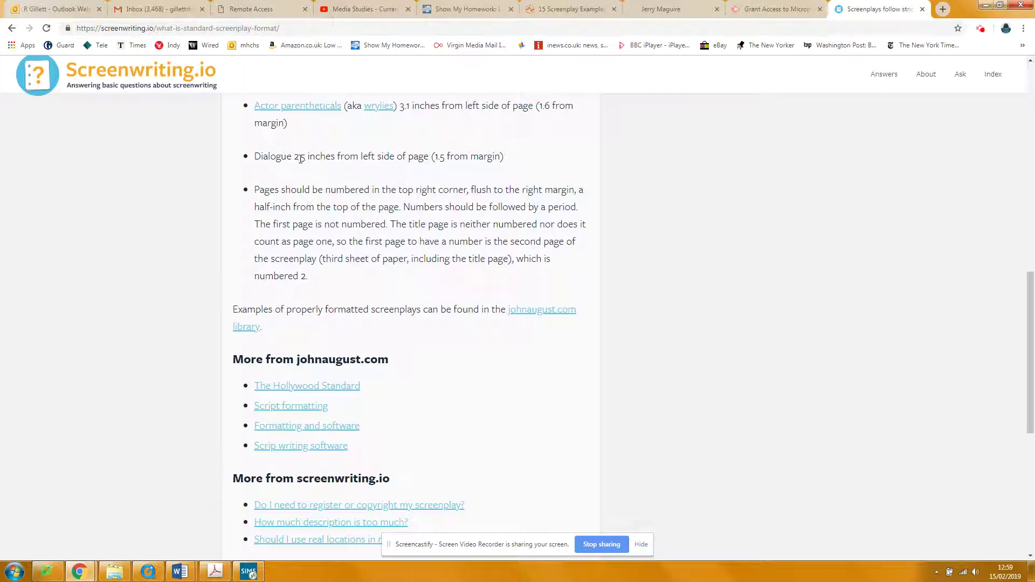
scroll(291, 173, "up", 2)
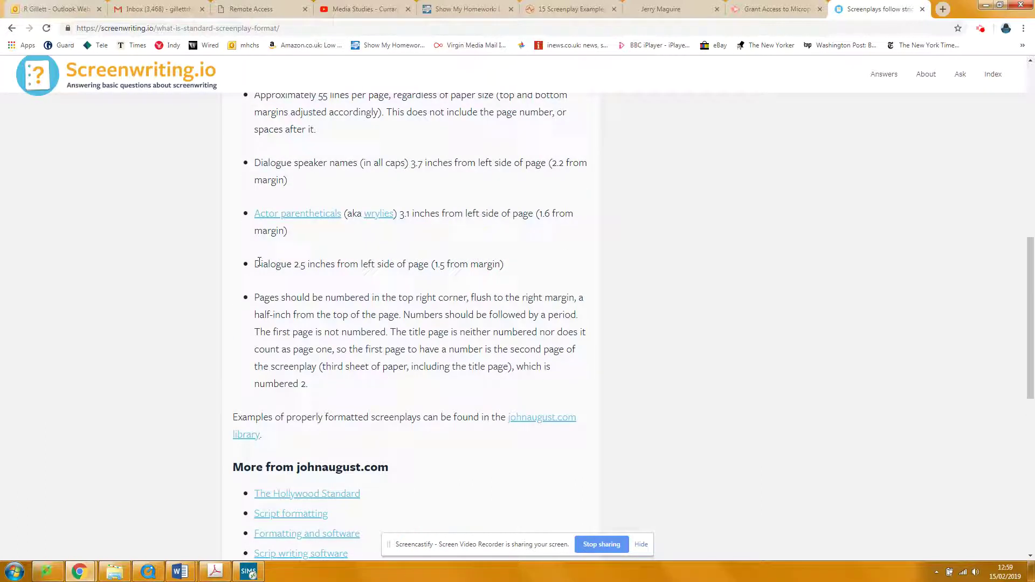
left_click_drag(258, 262, 511, 268)
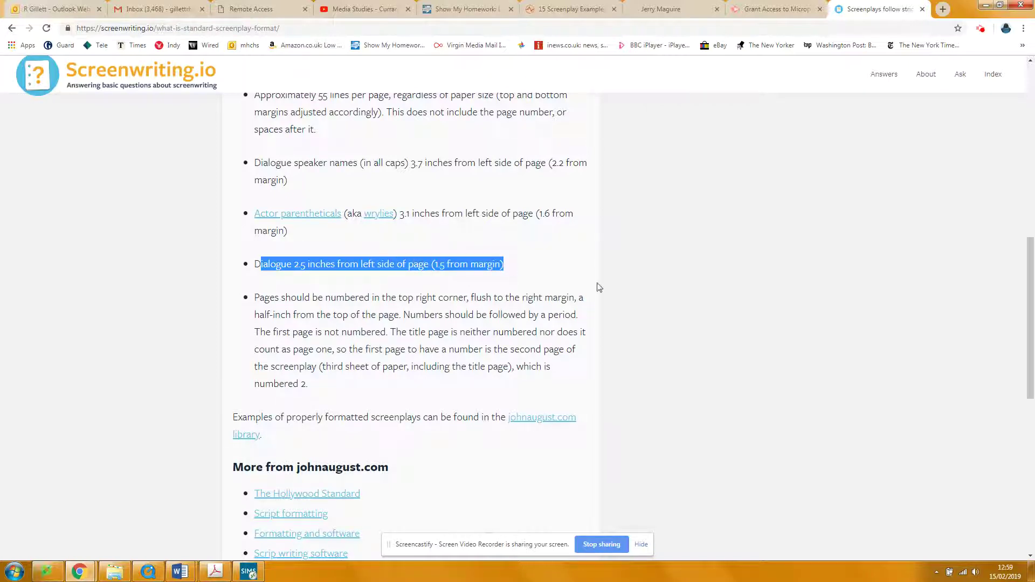
left_click(179, 572)
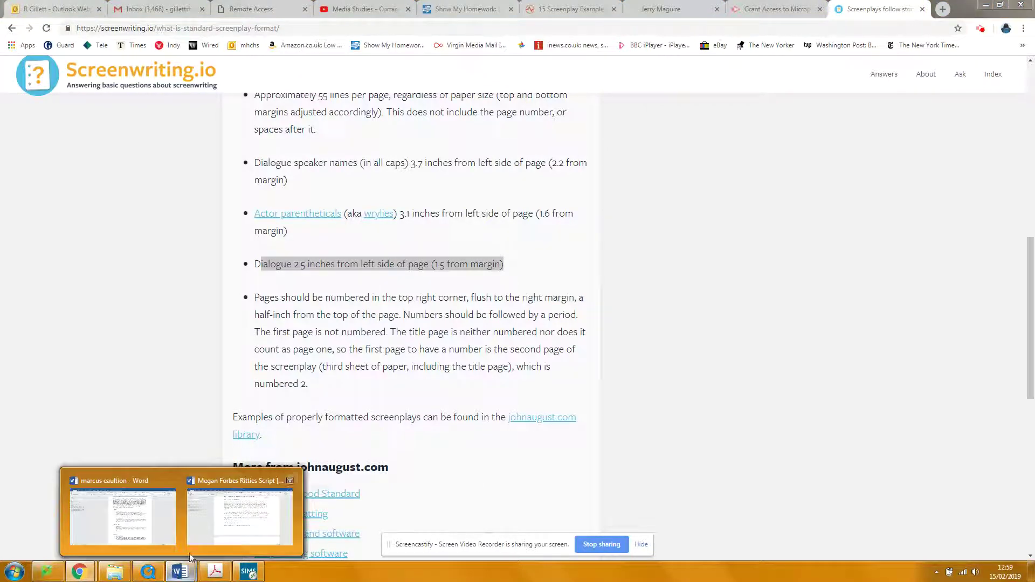
Step: Left-align IONA's voice-over dialogue paragraph and indent it as a block with Tab
left_click(228, 529)
left_click(382, 238)
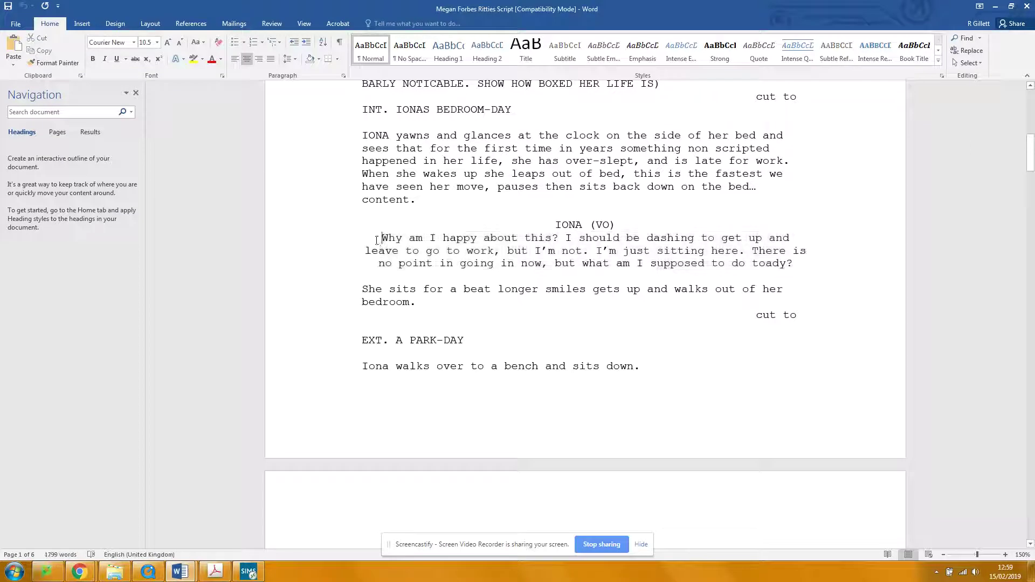
left_click_drag(383, 239, 799, 265)
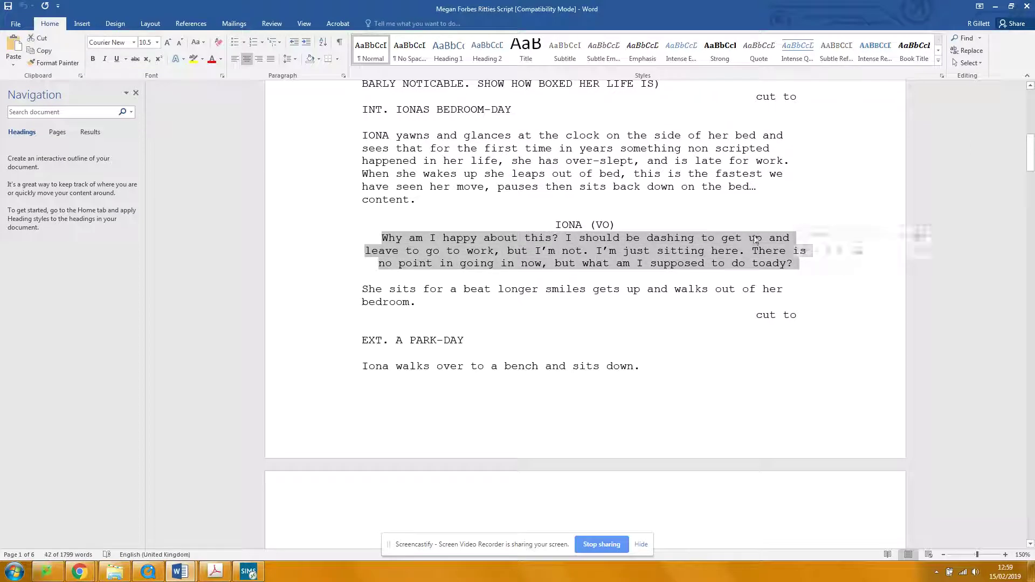
left_click(234, 58)
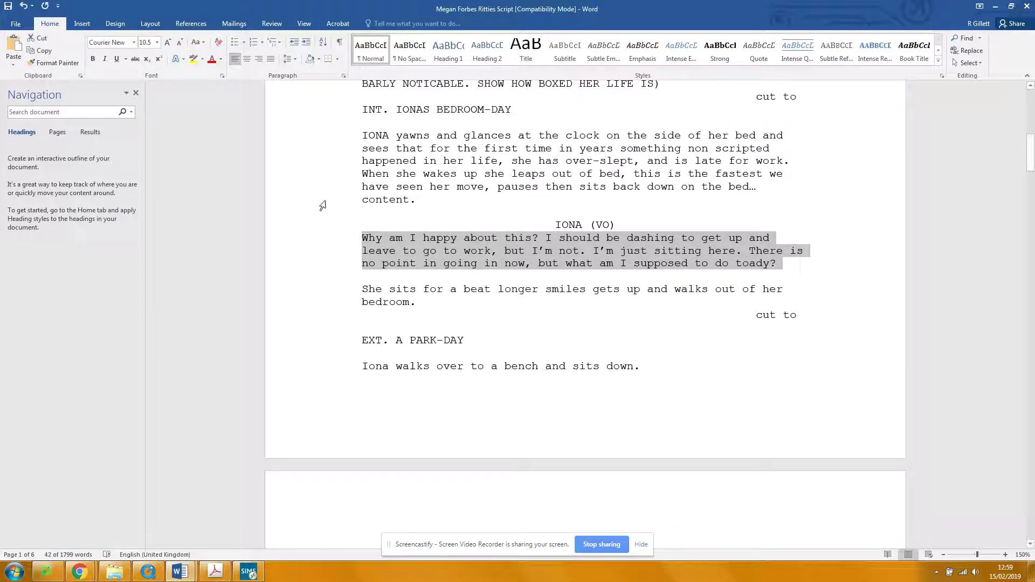
left_click(362, 239)
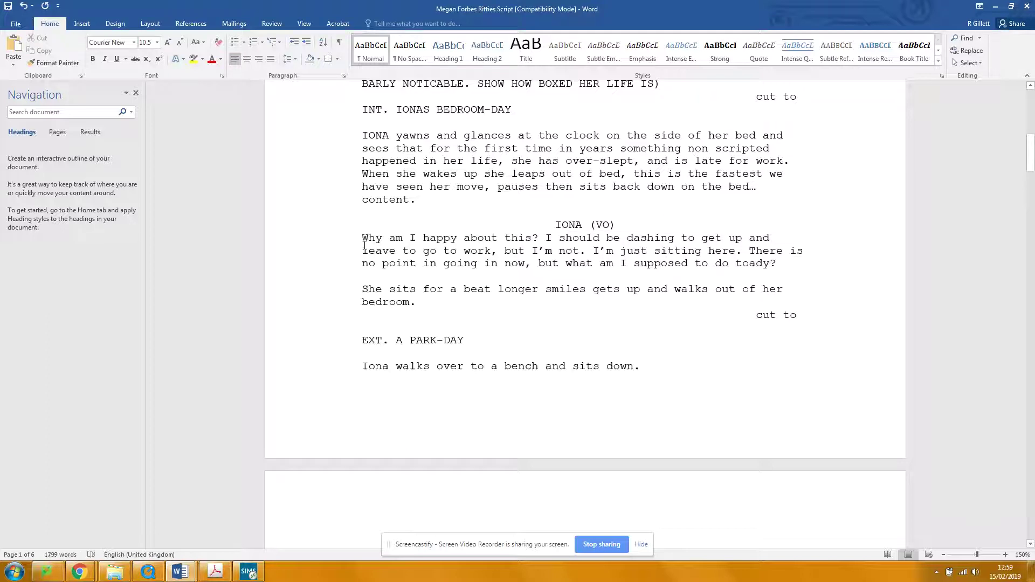
key("Tab")
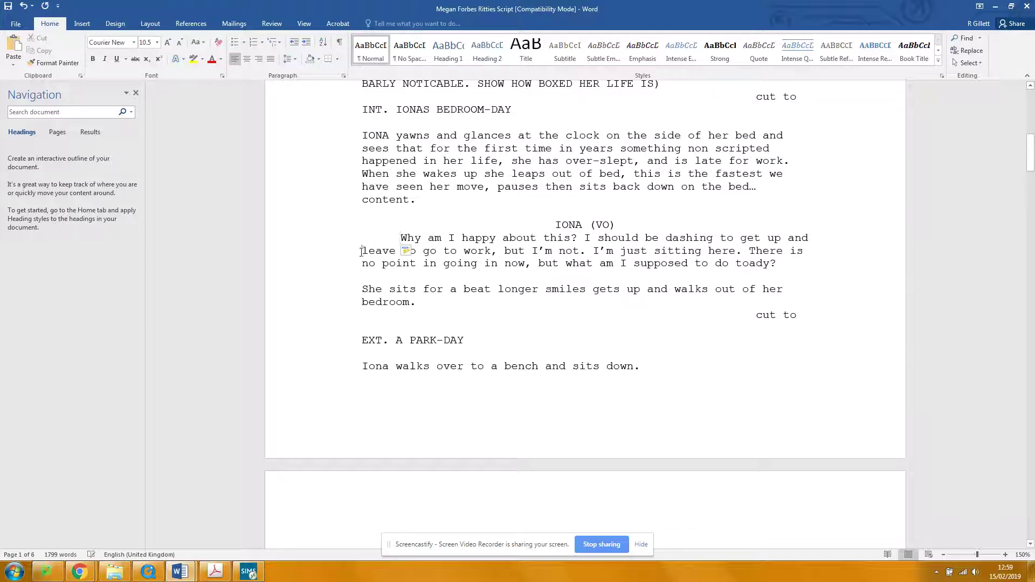
left_click(361, 251)
key("Tab")
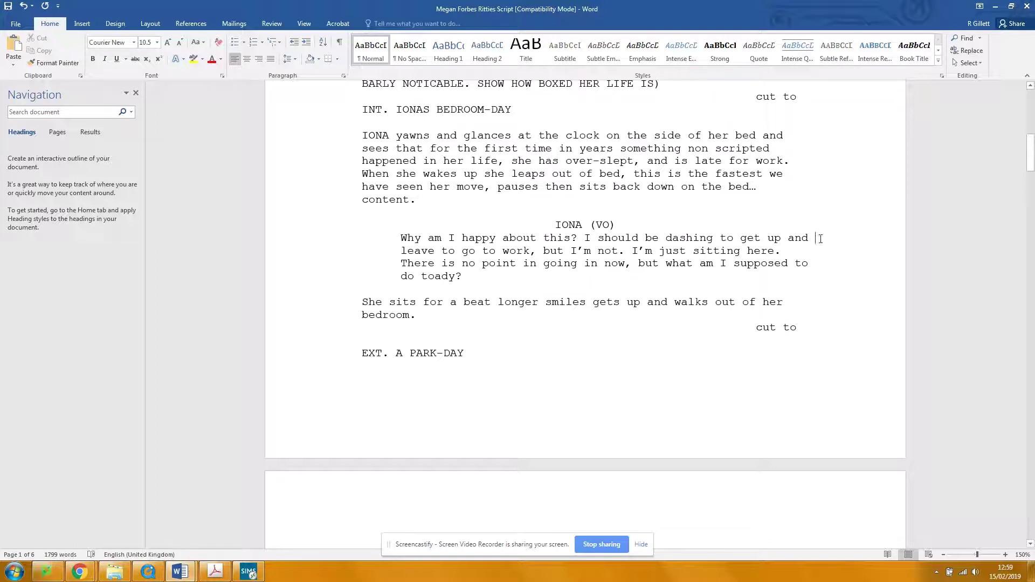
Step: Bring up the Jerry Maguire PDF tab in Chrome and scroll through its pages
left_click(183, 571)
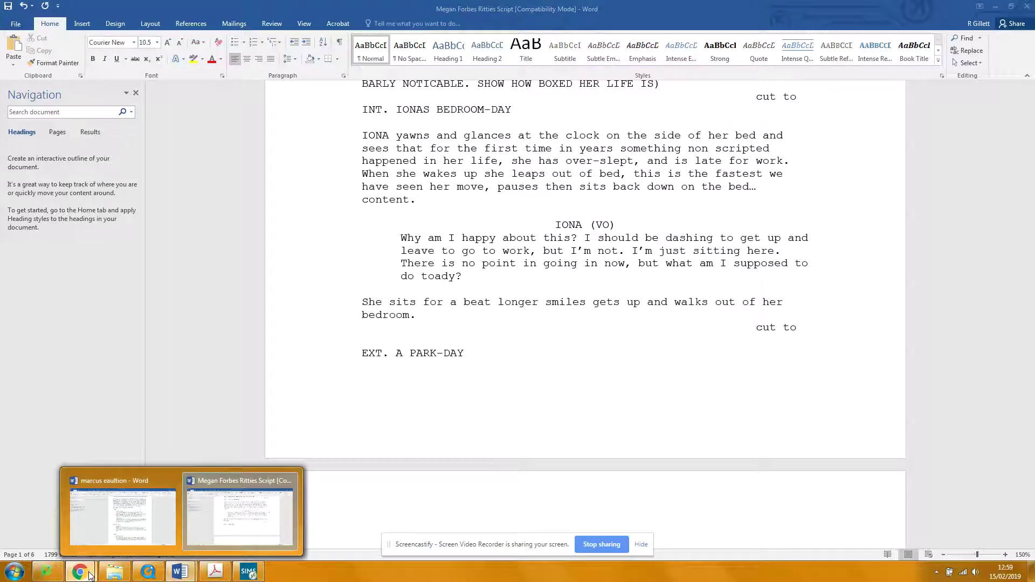
mouse_move(80, 572)
left_click(162, 500)
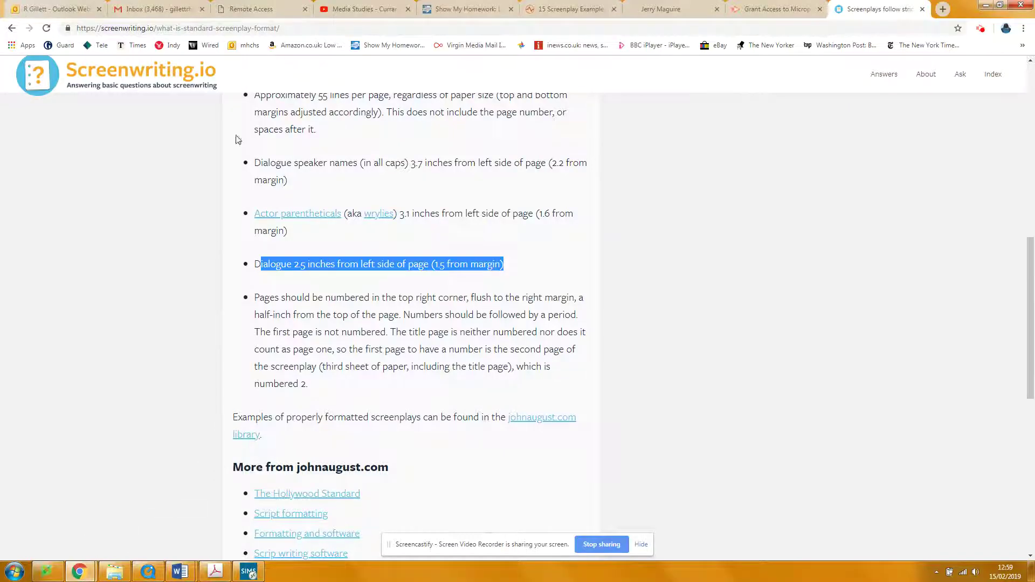
left_click(692, 12)
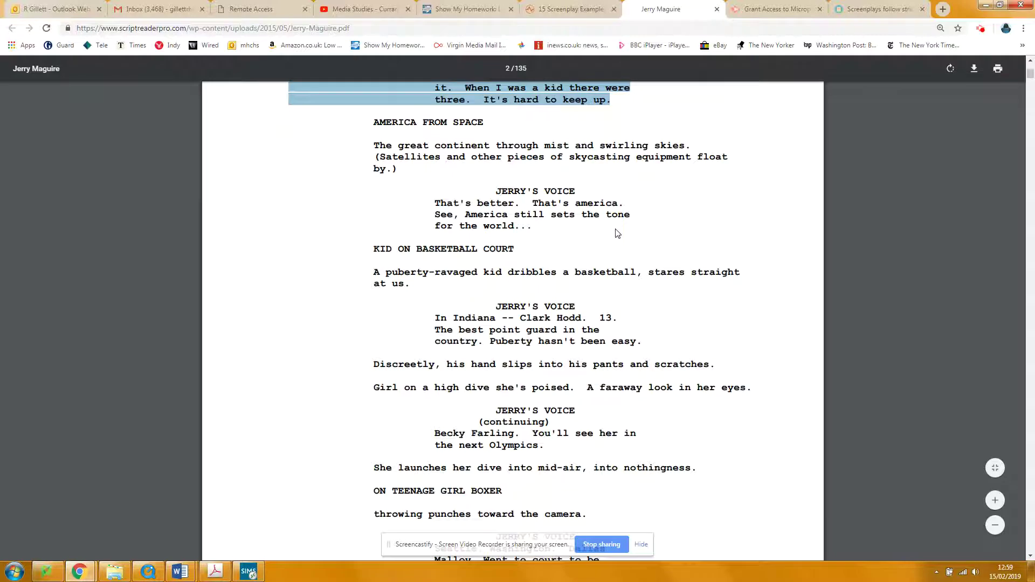
scroll(578, 339, "down", 5)
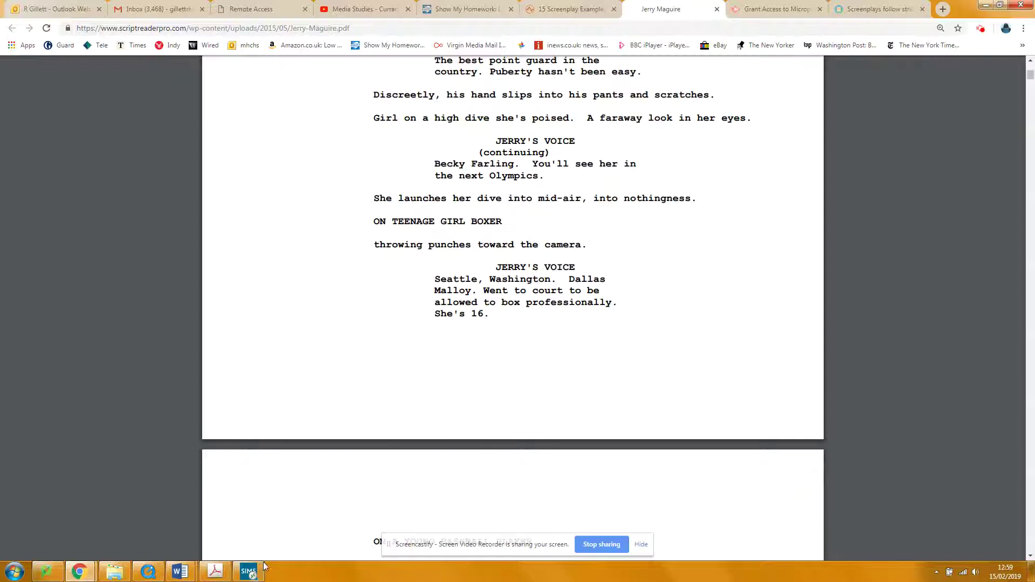
Step: Add the apostrophe to read INT. IONA'S BEDROOM-DAY and select the extra space between 'eye' and 'shot'
mouse_move(186, 572)
left_click(252, 522)
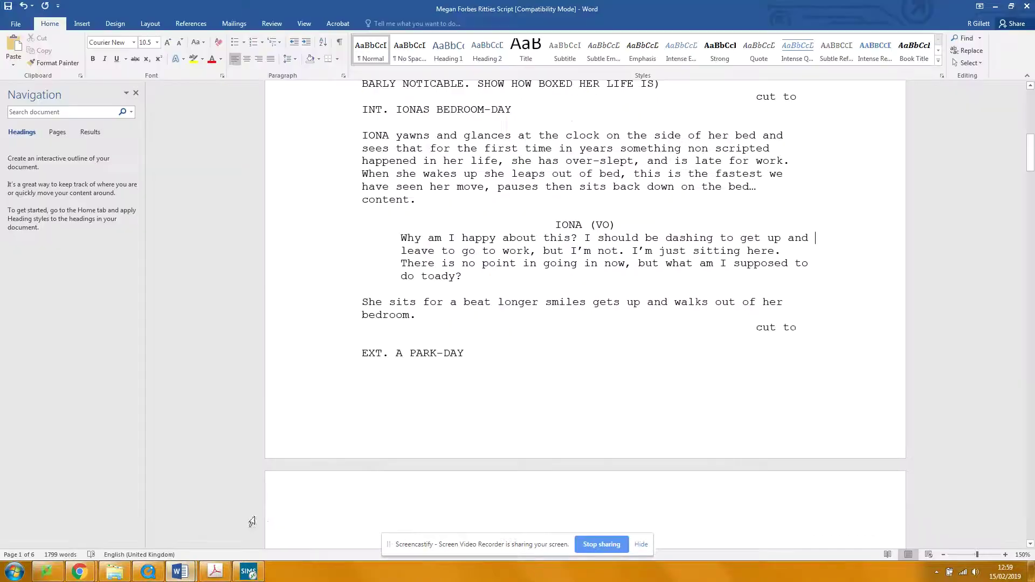
scroll(561, 331, "up", 5)
scroll(560, 331, "down", 3)
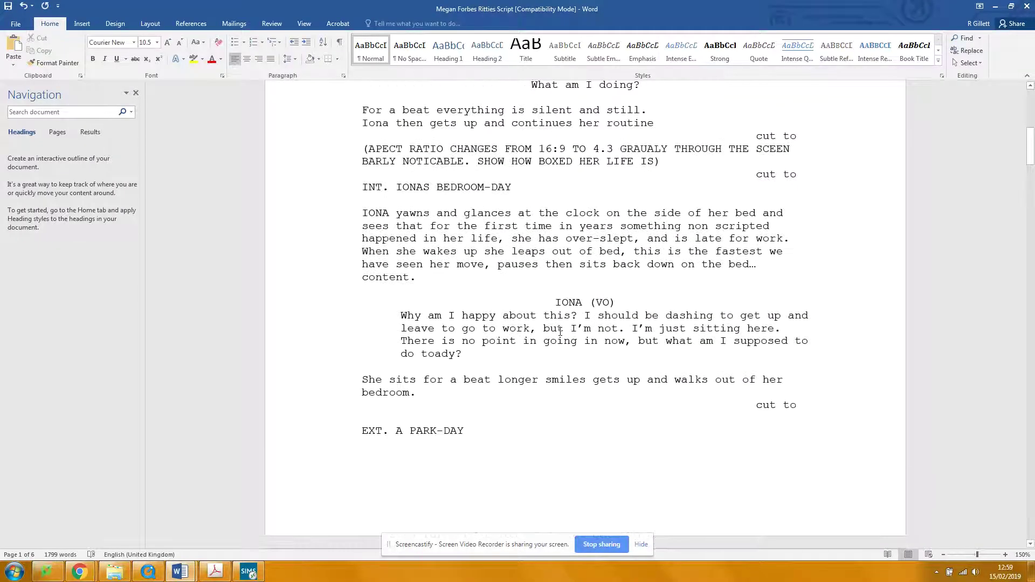
scroll(560, 332, "up", 12)
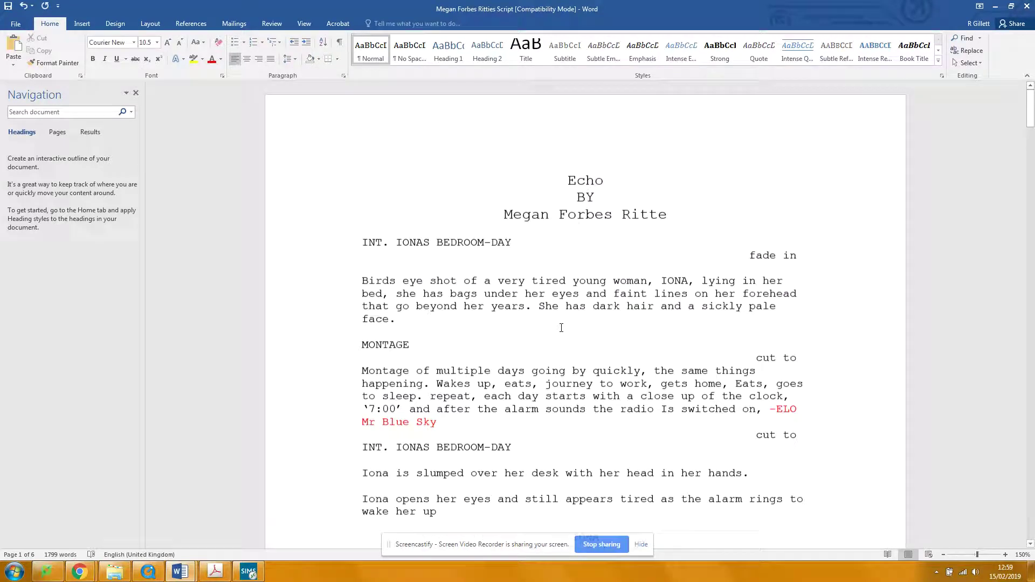
left_click(425, 238)
type("'")
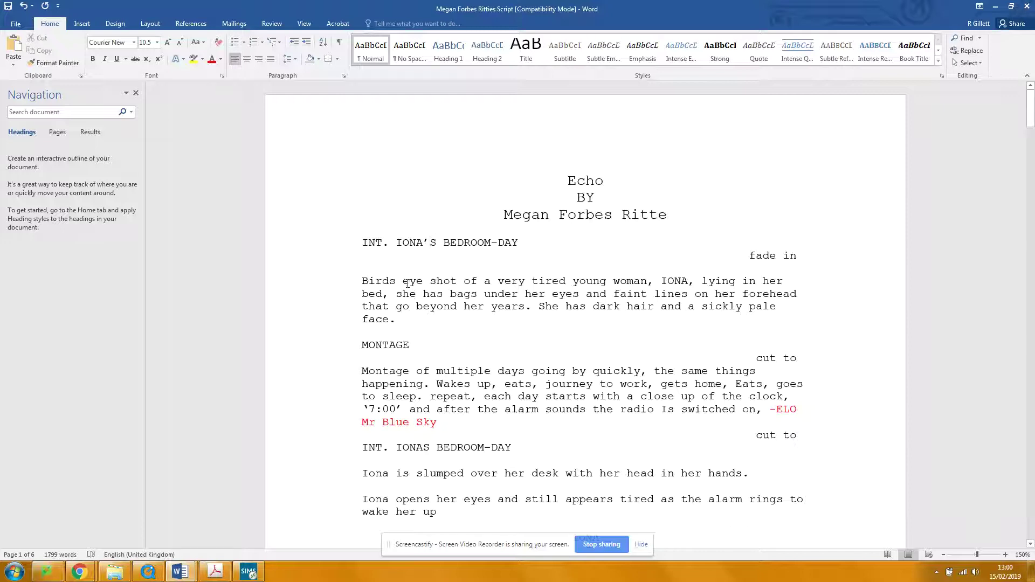
left_click_drag(405, 280, 430, 281)
scroll(616, 334, "down", 5)
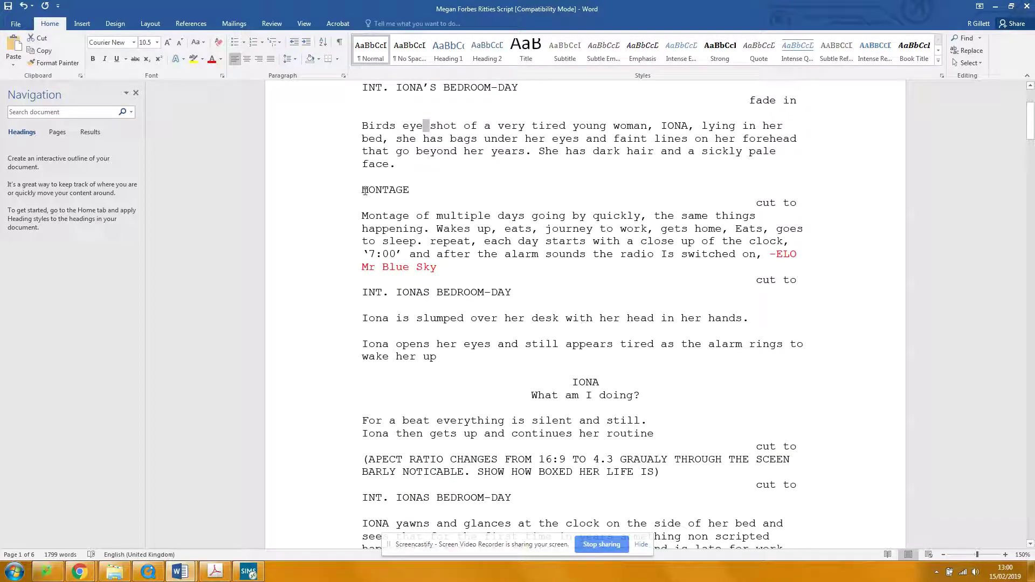
Step: Push MONTAGE toward the right margin with two tab stops
key("Left")
key("Tab")
key("Tab")
key("Tab")
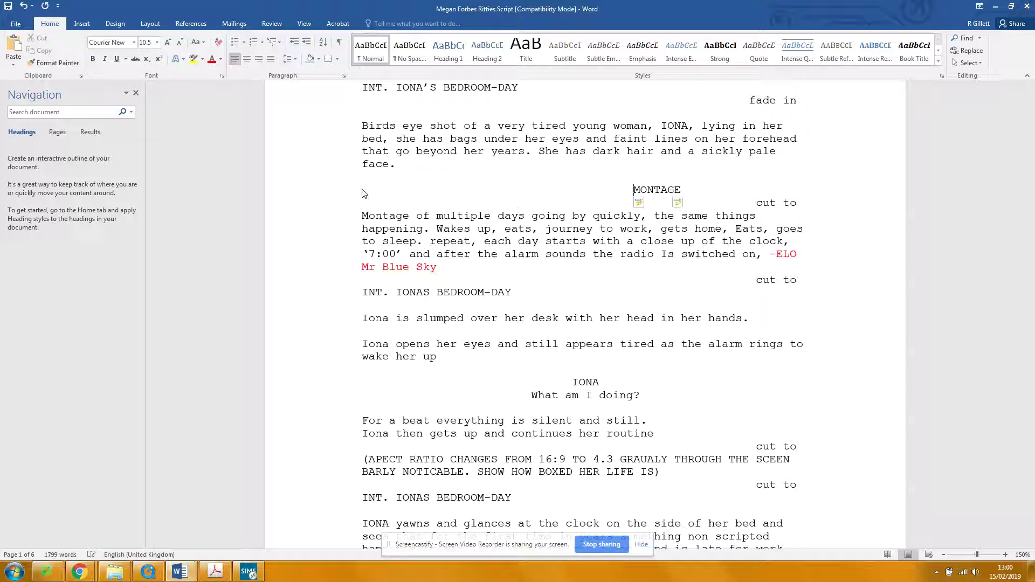
key("Tab")
key("Tab")
key("Tab")
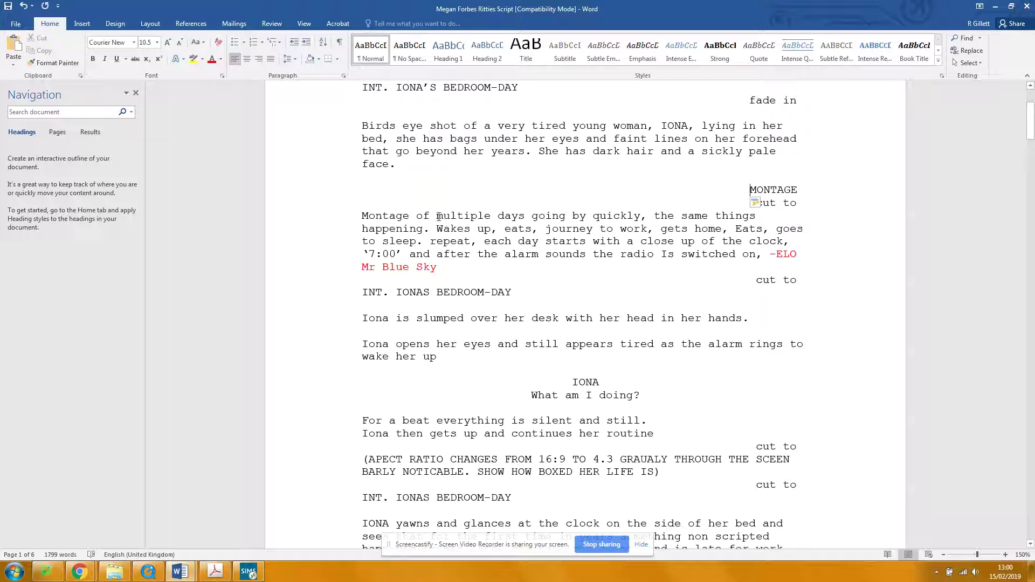
Step: Put the montage description and ELO Mr Blue Sky credit on new lines, and add IONA'S apostrophe
left_click(361, 216)
key("Return")
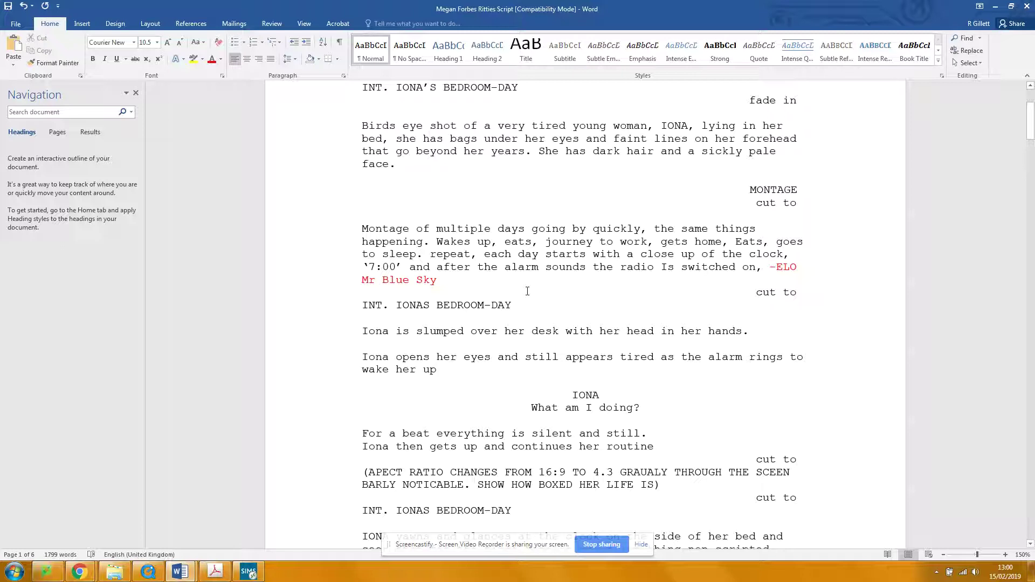
left_click(772, 268)
key("Return")
key("Return")
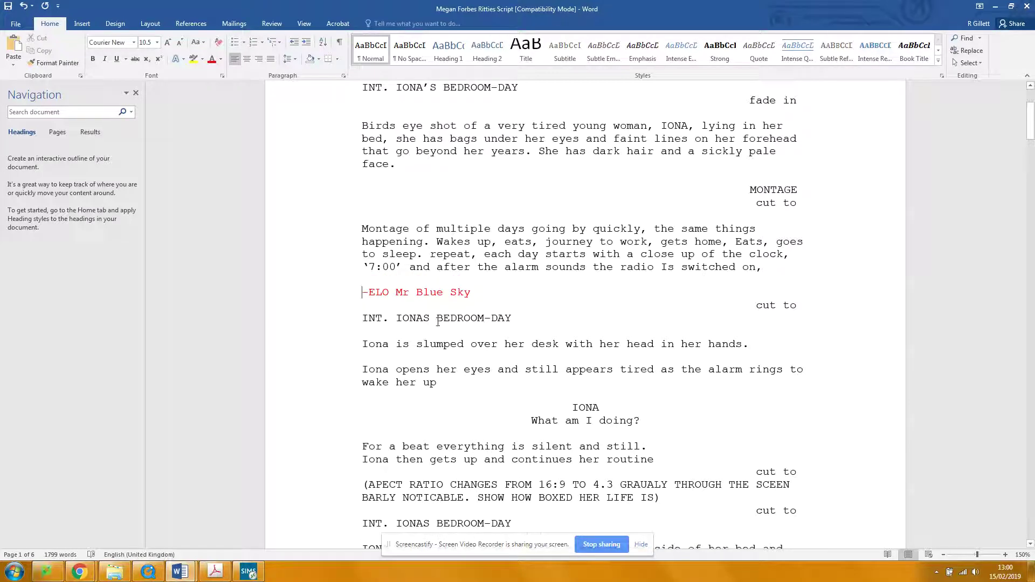
type("'")
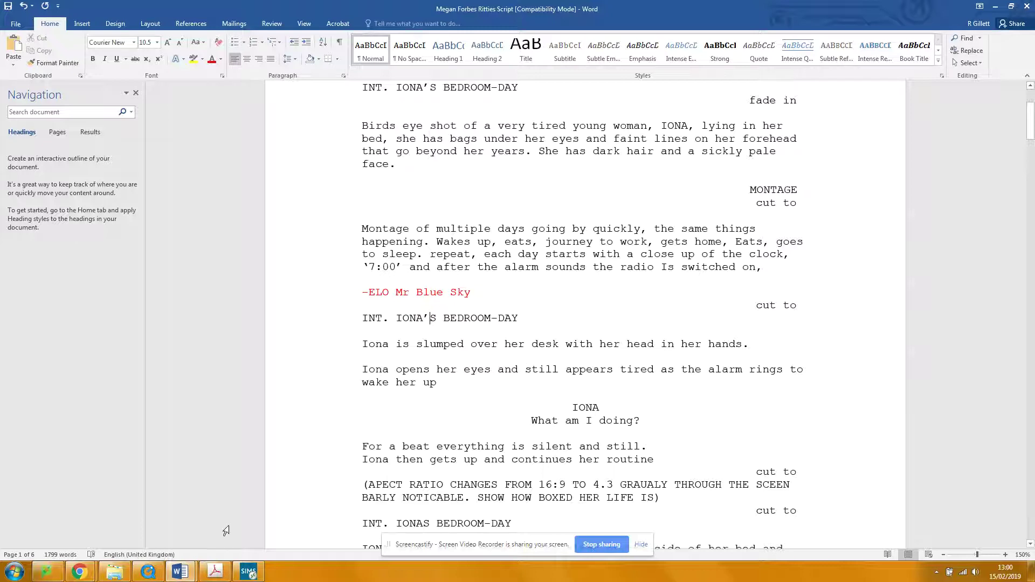
Step: Search 'trainspotting screenplay' from the Chrome address bar
mouse_move(85, 576)
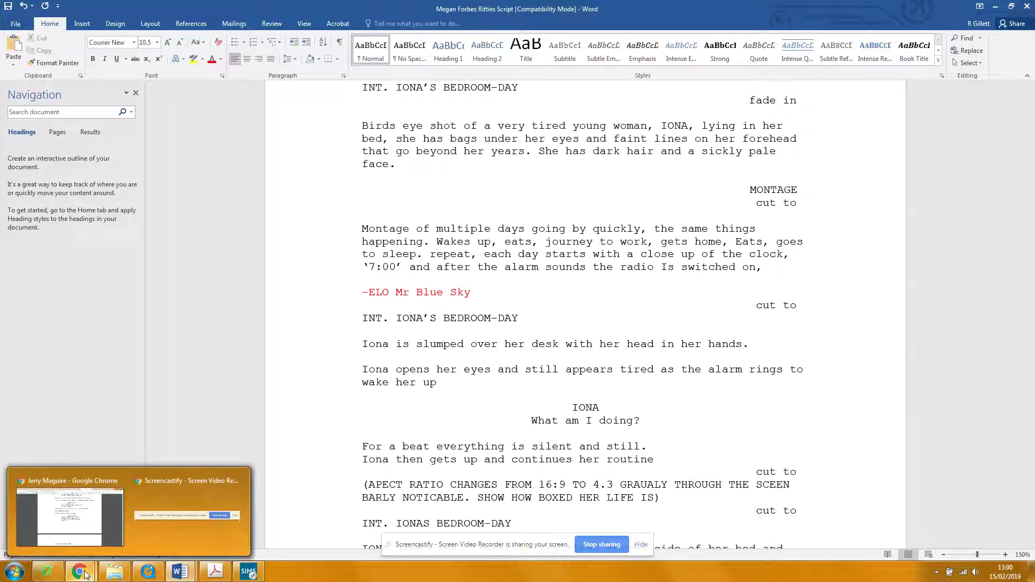
left_click(90, 518)
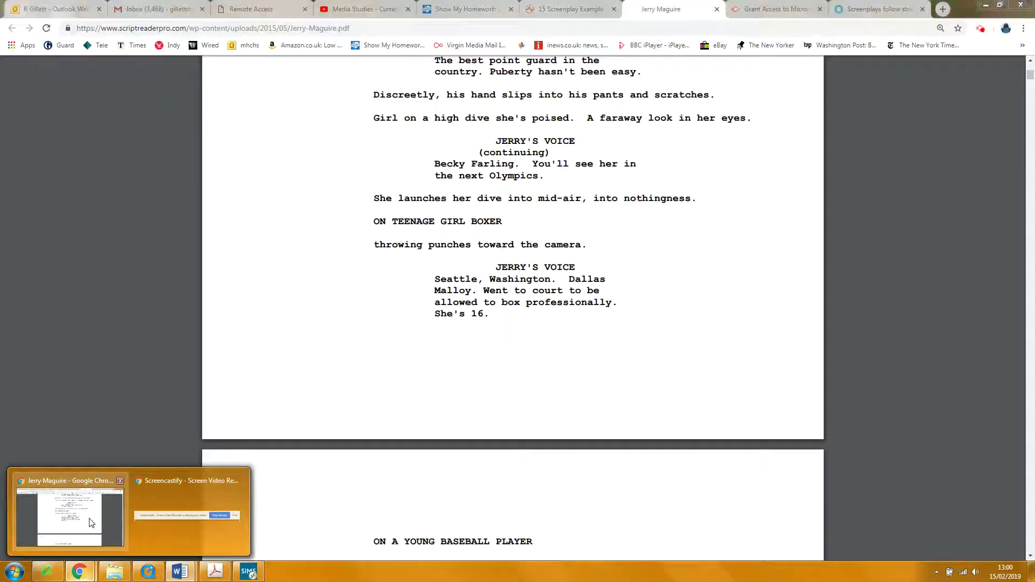
left_click(510, 31)
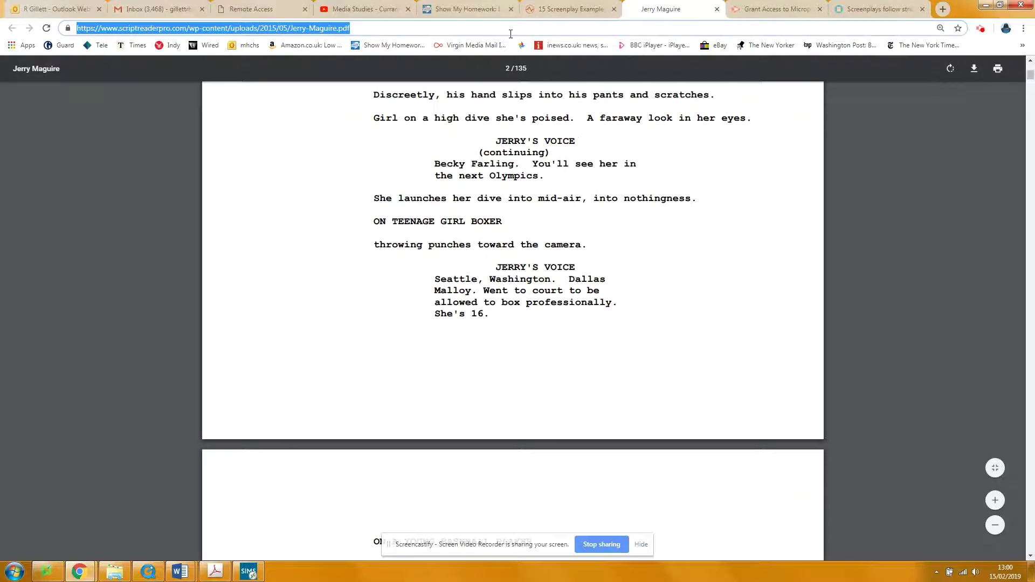
type("trainspo")
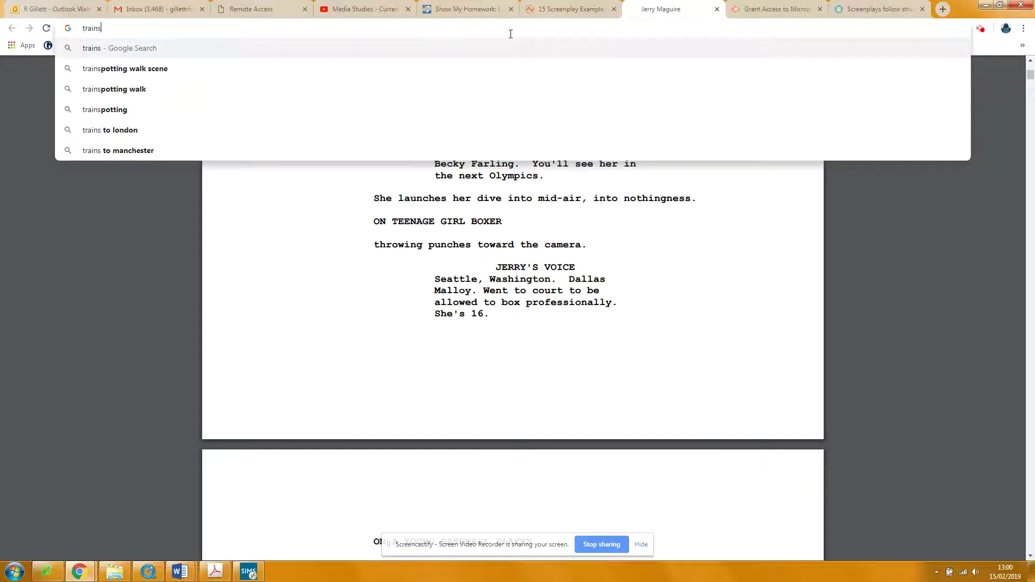
type("tting sc")
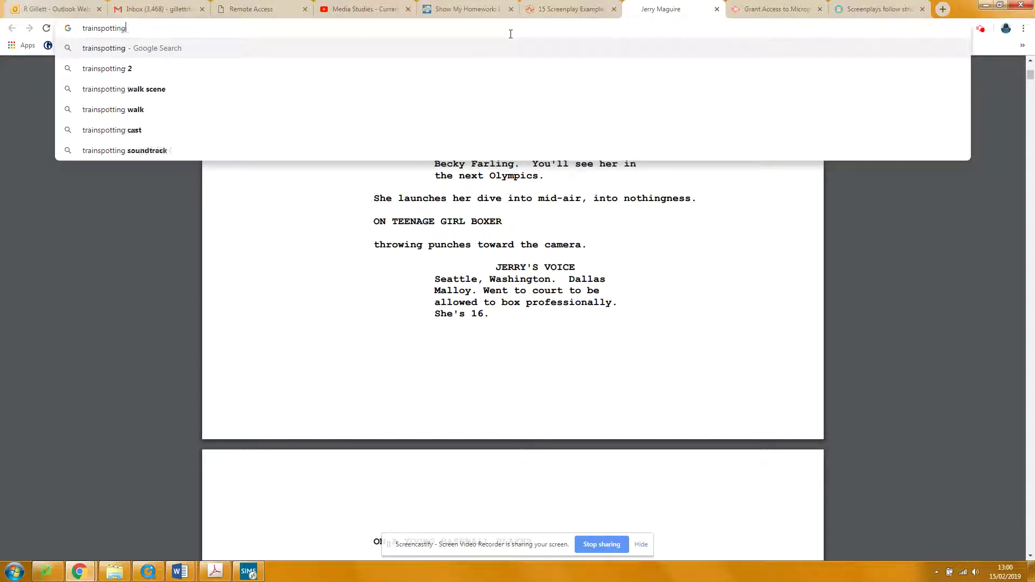
type("reenpla")
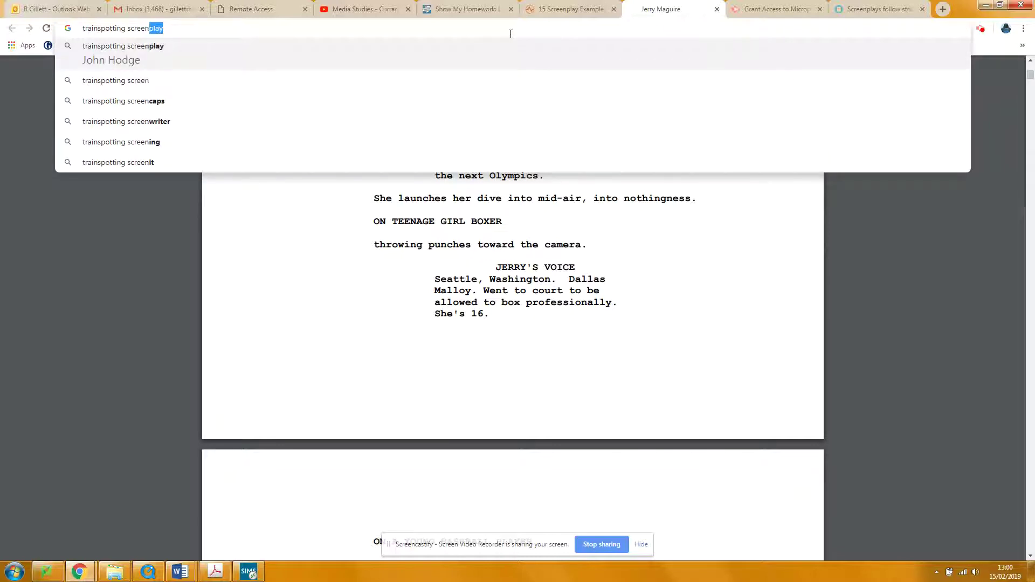
type("y")
key("Return")
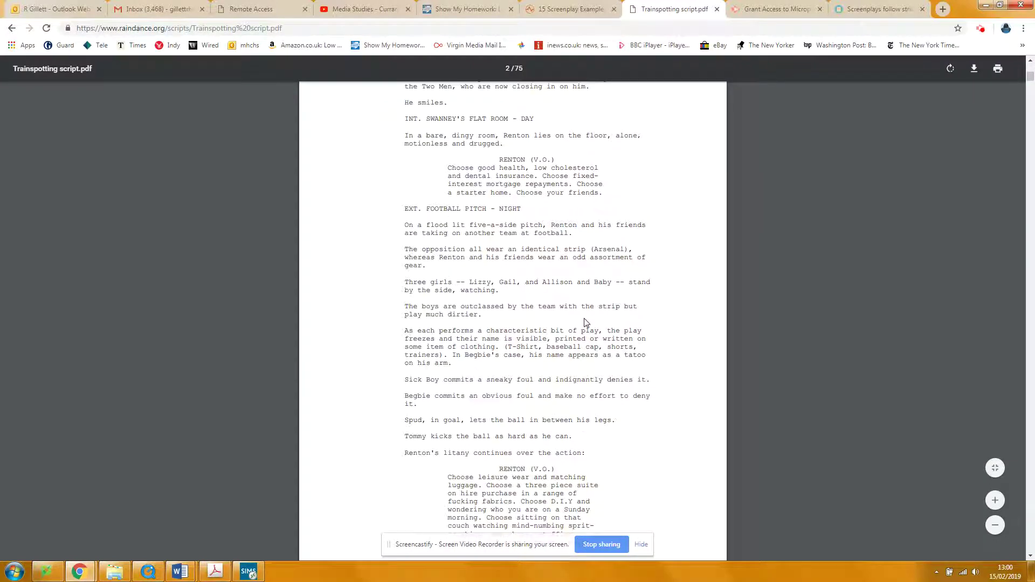
Step: Scroll the Trainspotting script PDF down to Begbie's pool-hall story on page 17
scroll(586, 323, "up", 12)
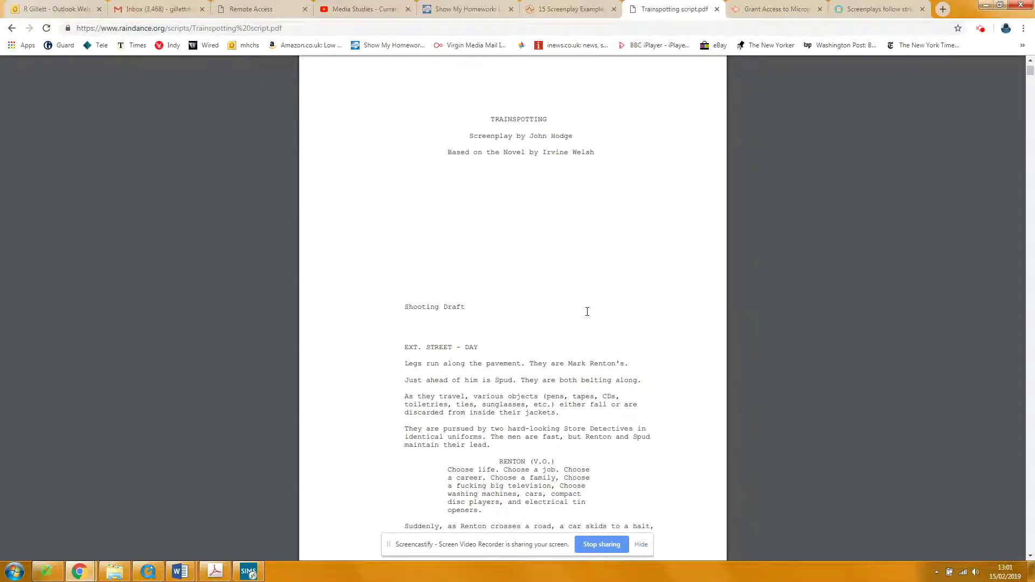
scroll(588, 312, "down", 20)
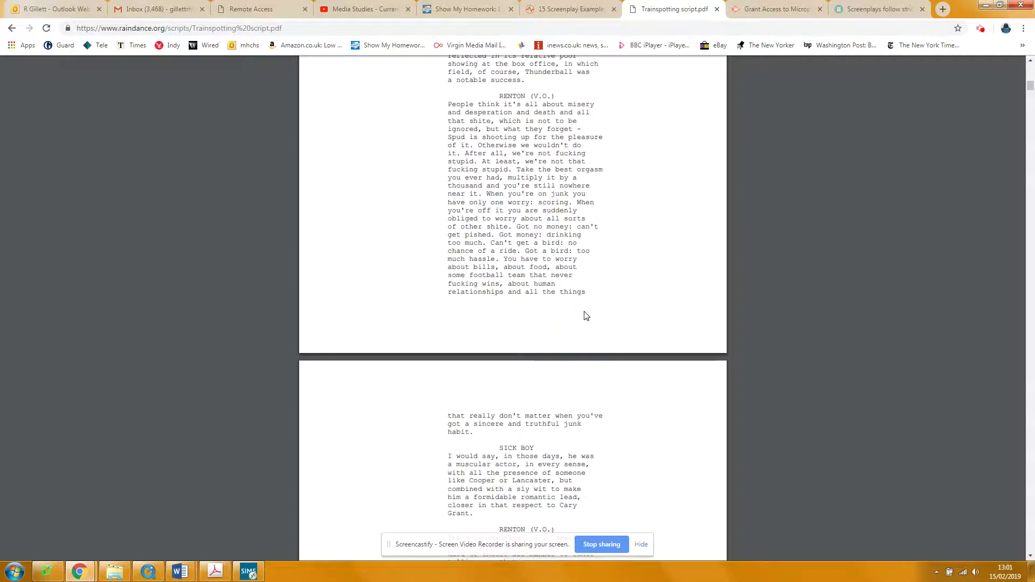
scroll(586, 316, "down", 4)
scroll(607, 231, "up", 5)
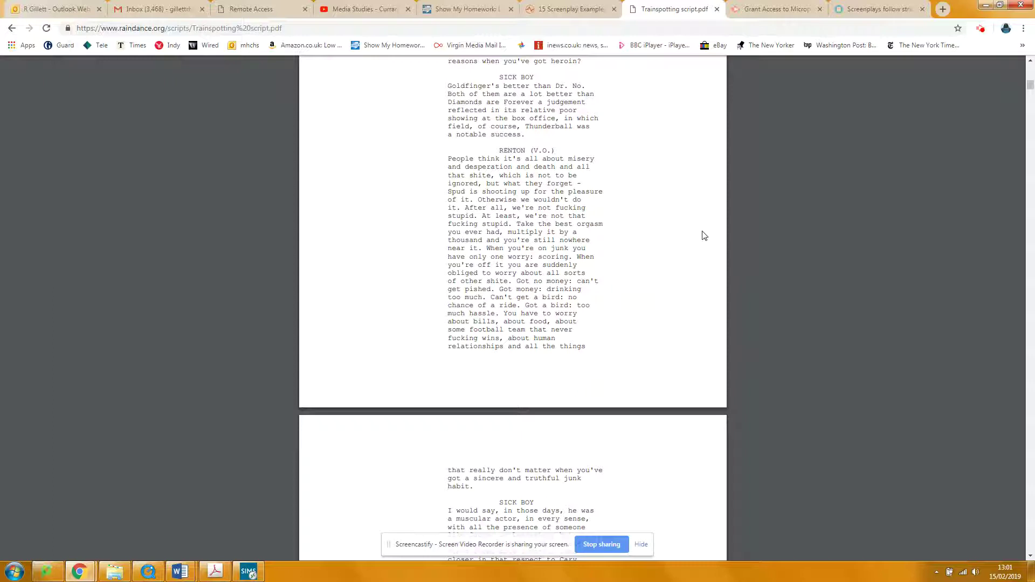
scroll(630, 238, "down", 12)
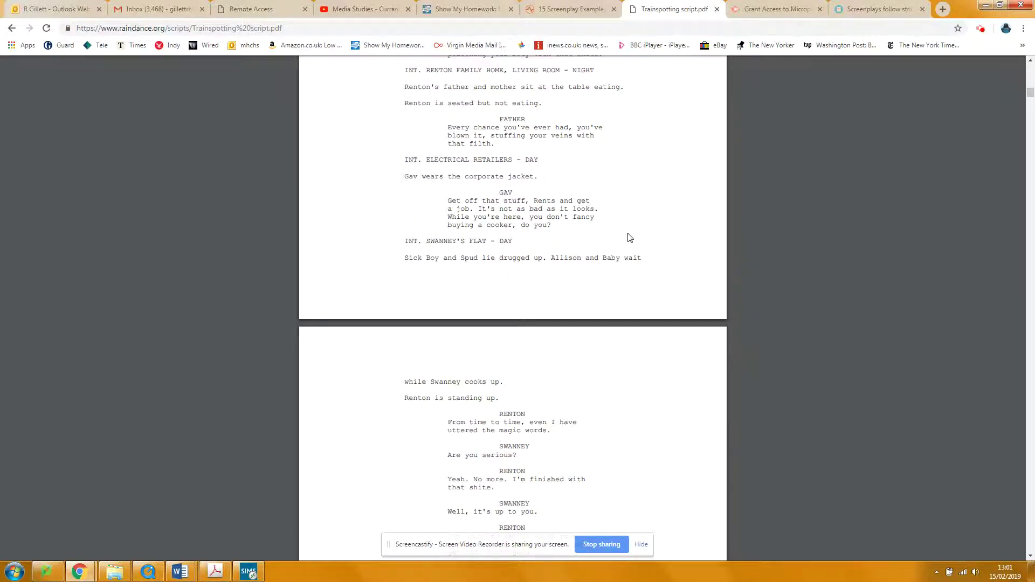
scroll(630, 238, "down", 15)
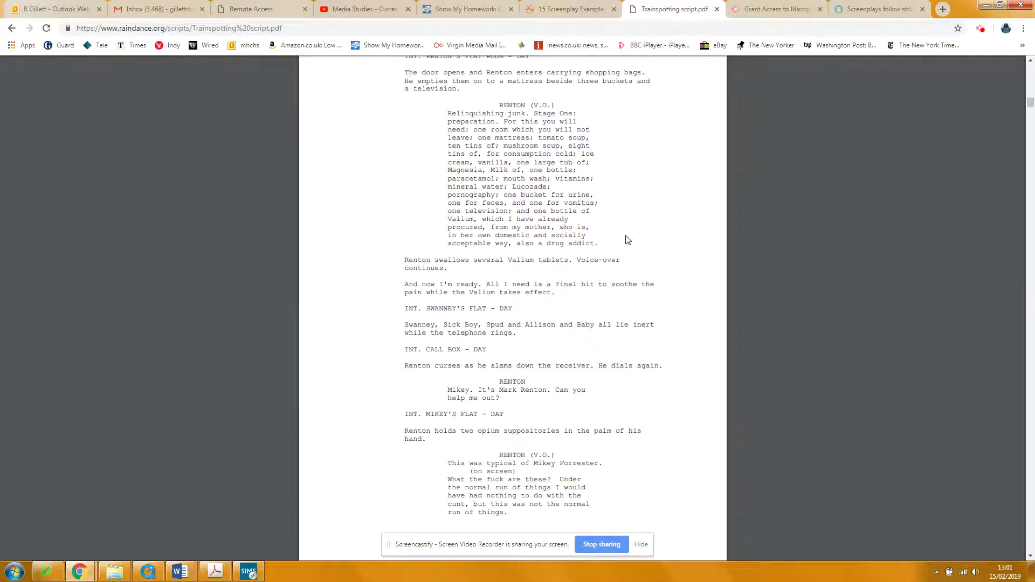
scroll(627, 239, "up", 4)
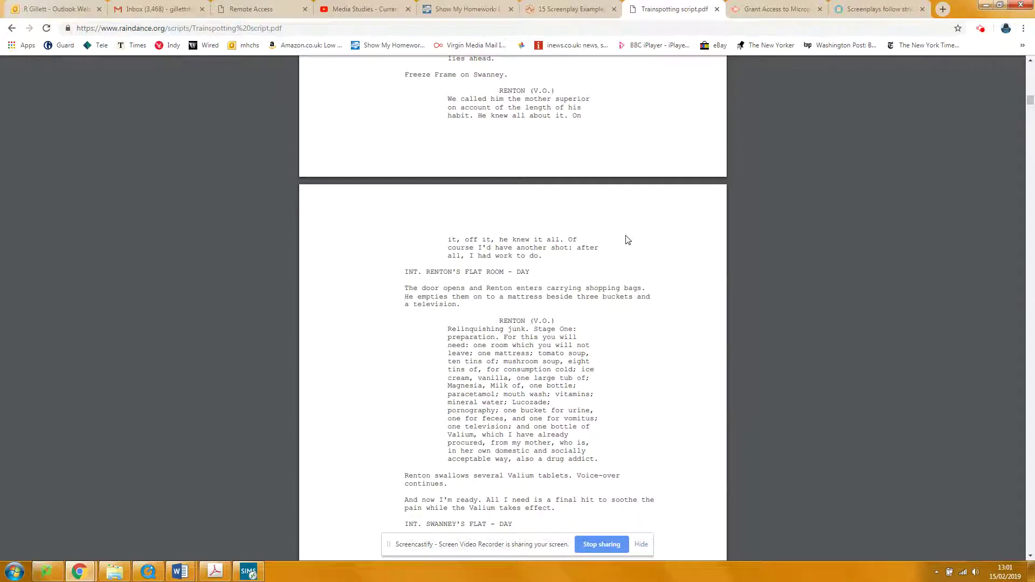
scroll(627, 239, "down", 12)
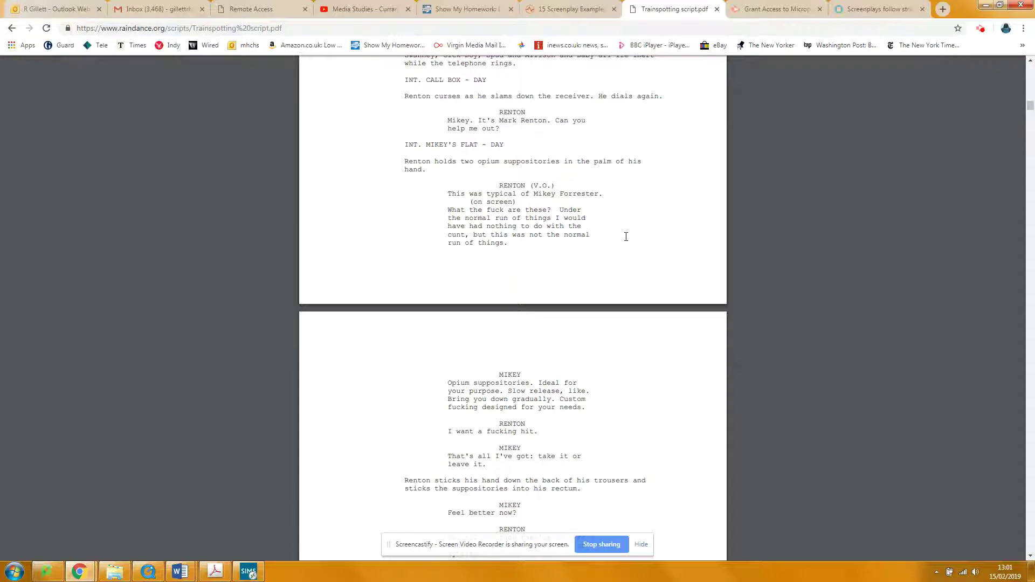
scroll(626, 237, "down", 10)
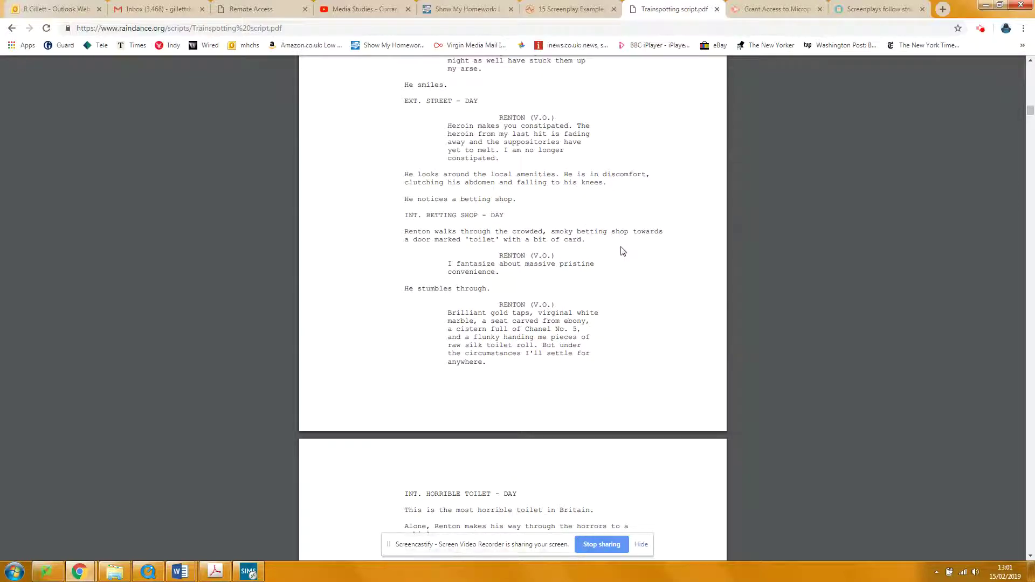
scroll(624, 251, "down", 5)
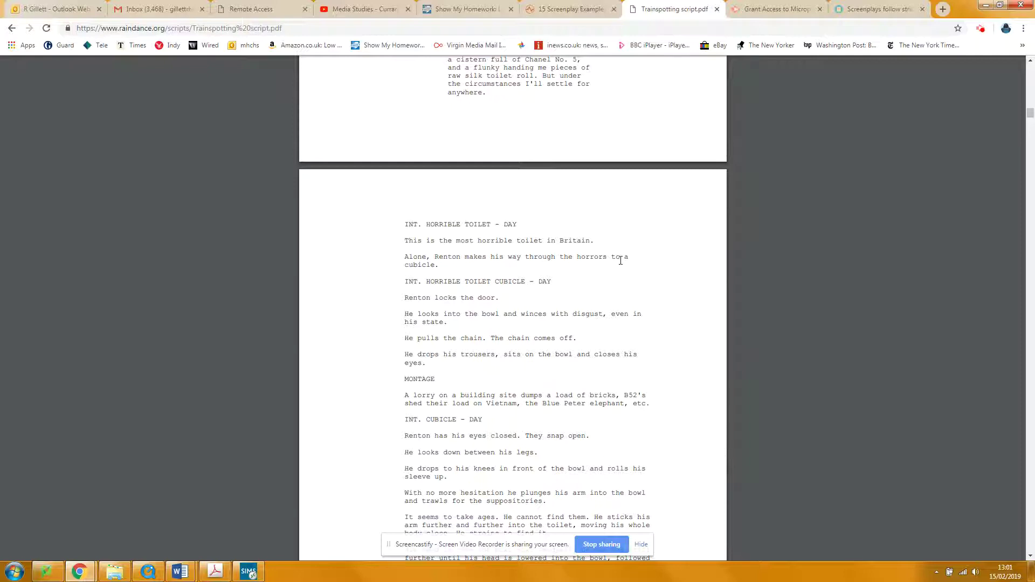
scroll(621, 260, "down", 9)
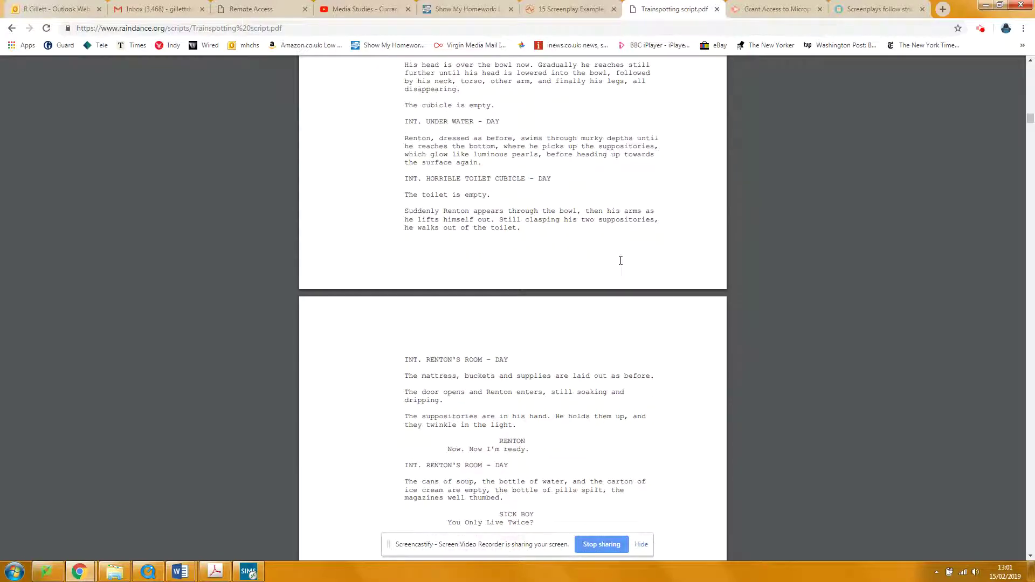
scroll(620, 260, "down", 10)
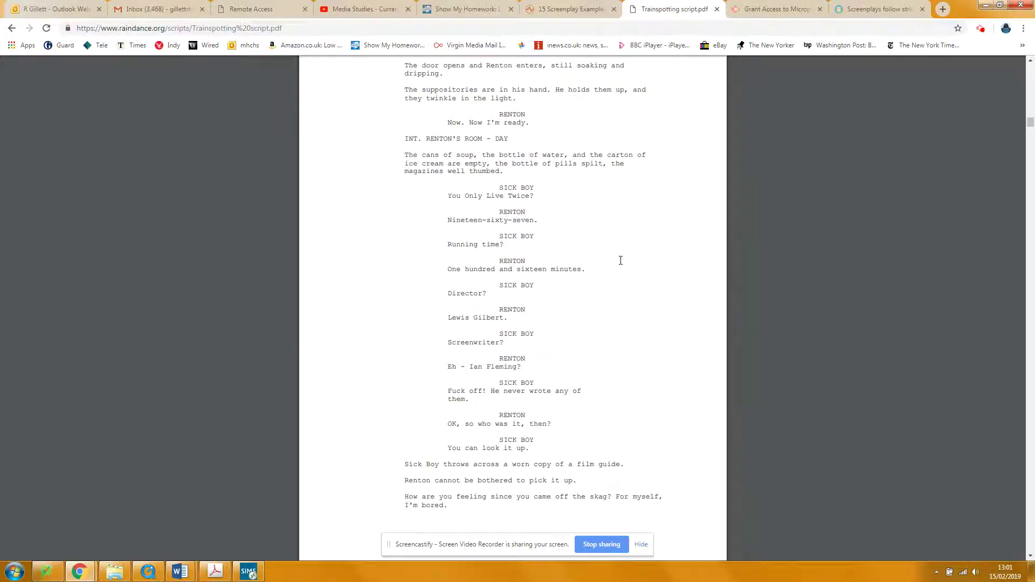
scroll(621, 260, "down", 9)
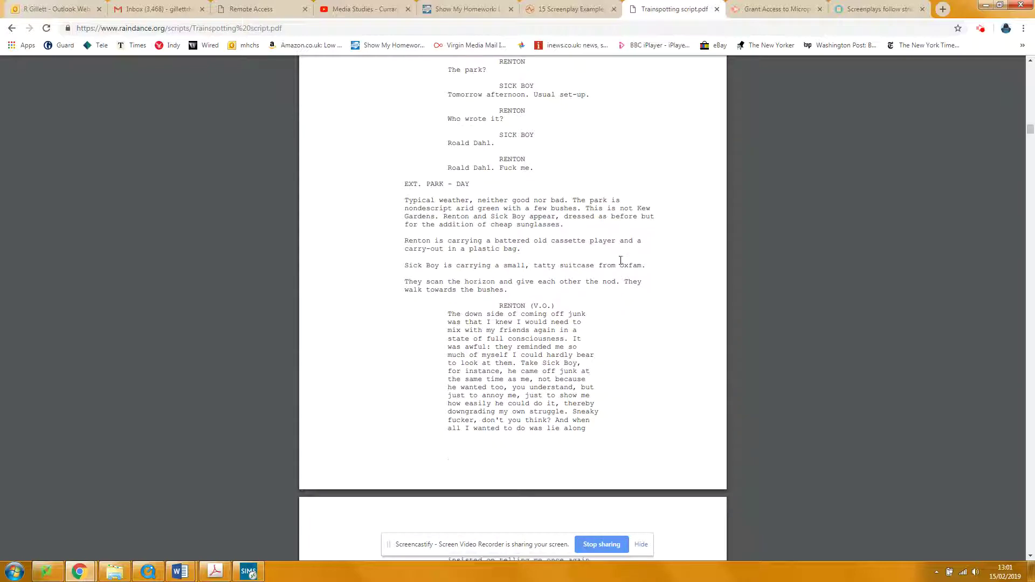
scroll(621, 261, "down", 9)
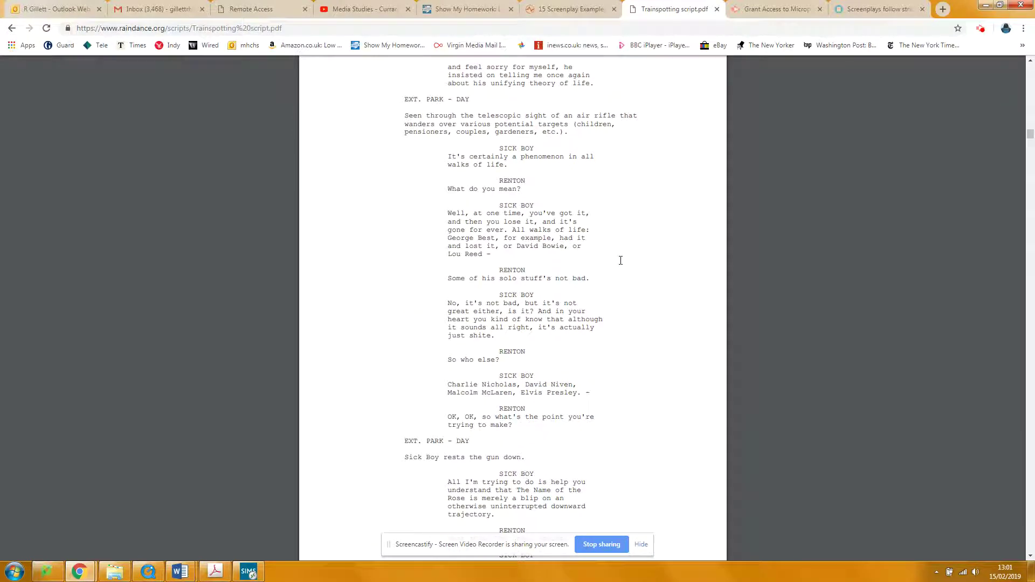
scroll(620, 260, "down", 3)
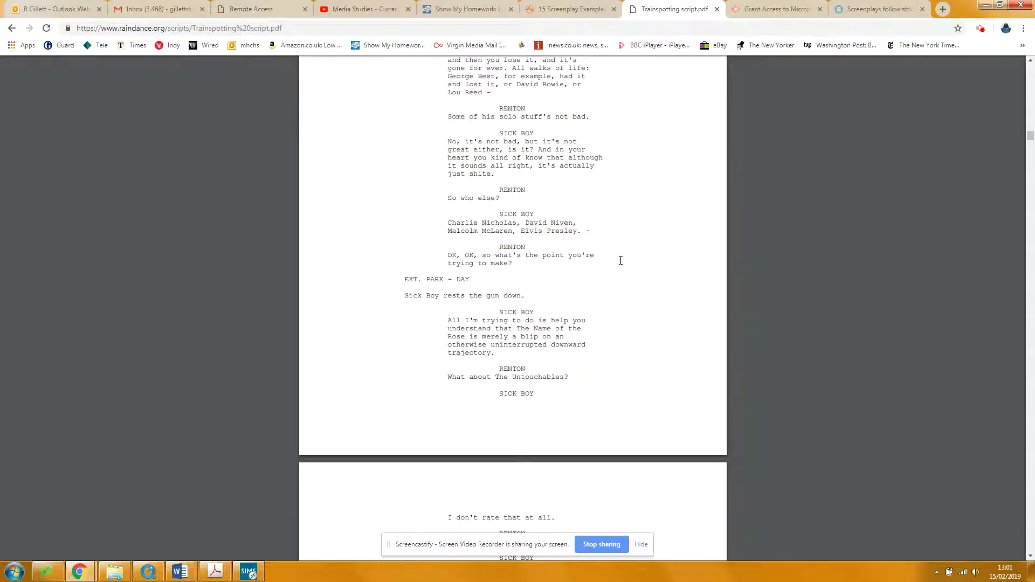
scroll(620, 260, "down", 4)
scroll(620, 260, "down", 3)
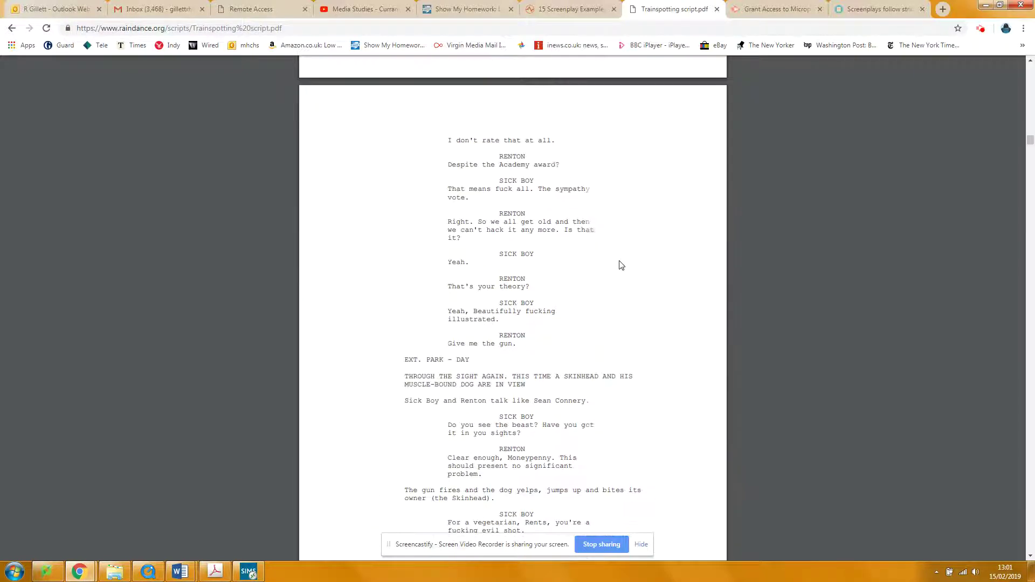
scroll(621, 265, "down", 4)
scroll(620, 265, "down", 4)
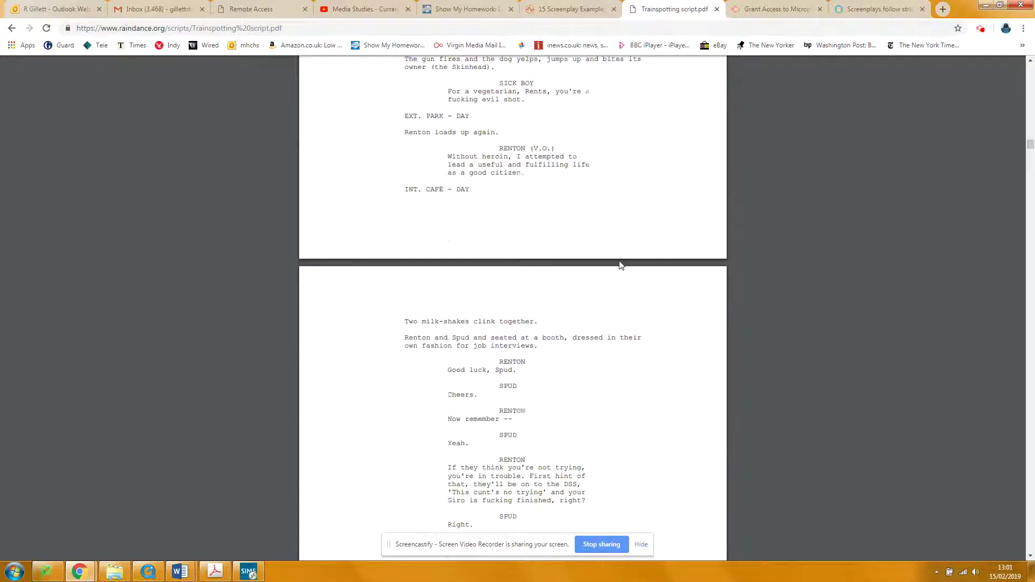
scroll(620, 265, "down", 4)
scroll(621, 264, "down", 4)
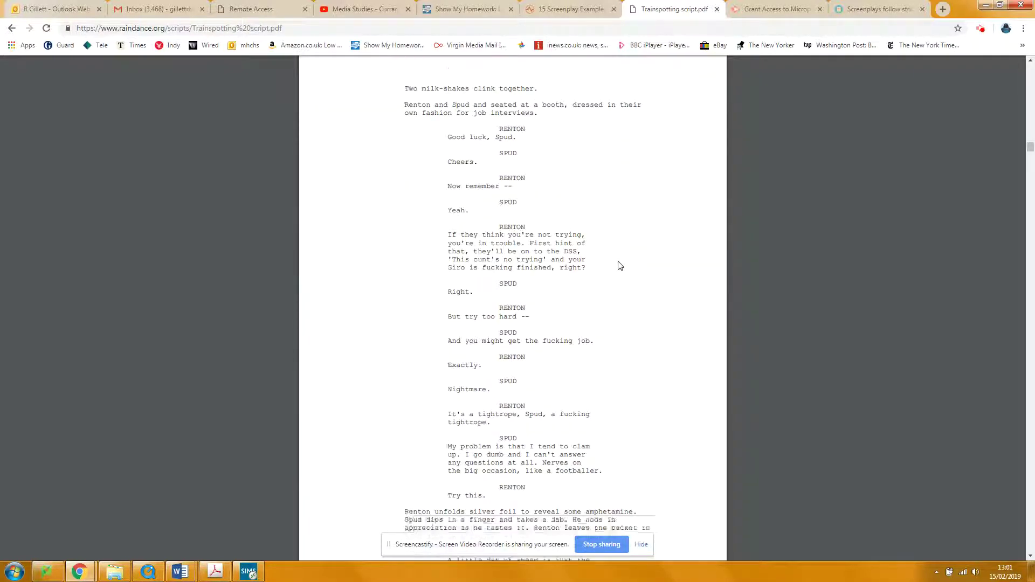
scroll(620, 265, "down", 3)
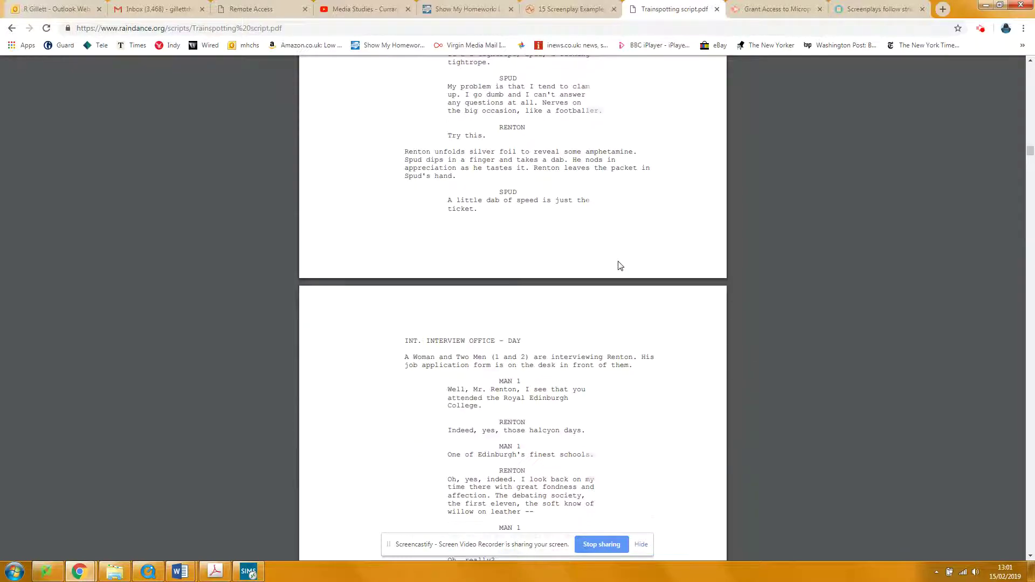
scroll(620, 265, "down", 8)
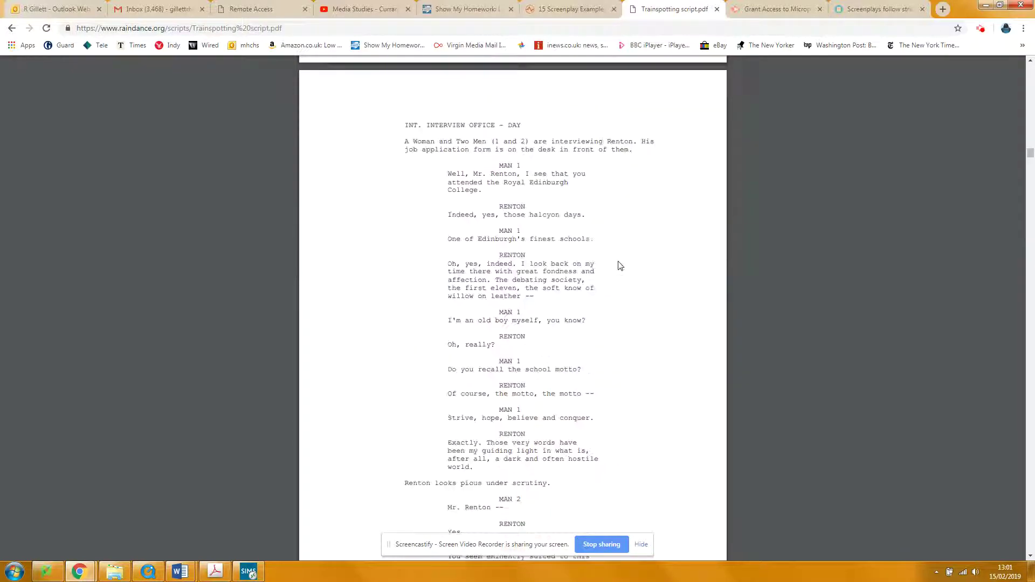
scroll(621, 266, "down", 20)
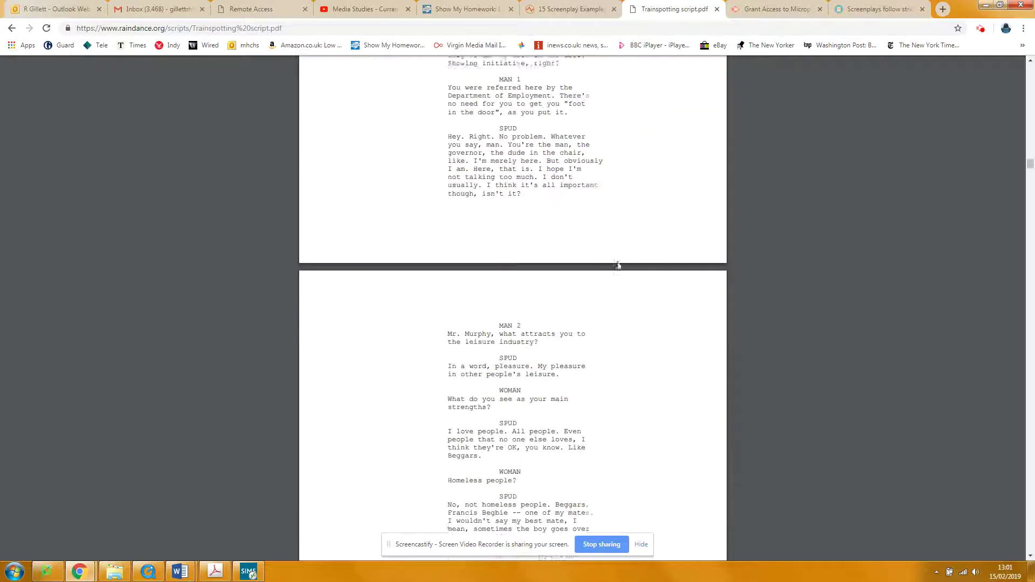
scroll(620, 266, "down", 15)
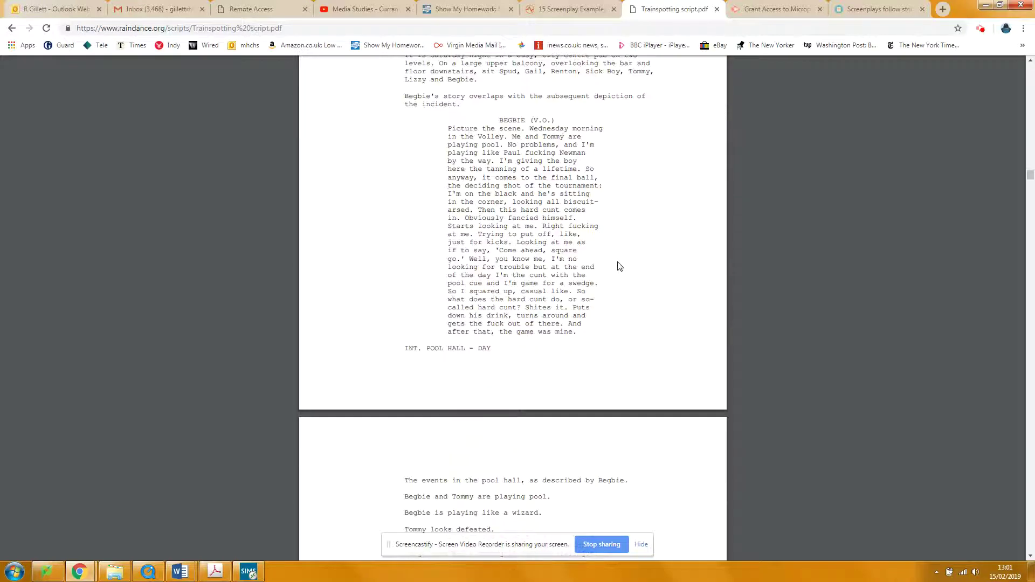
Step: Minimize Chrome, select 'Mr Blue Sky' in the Word script, then reopen the Trainspotting PDF
left_click(985, 5)
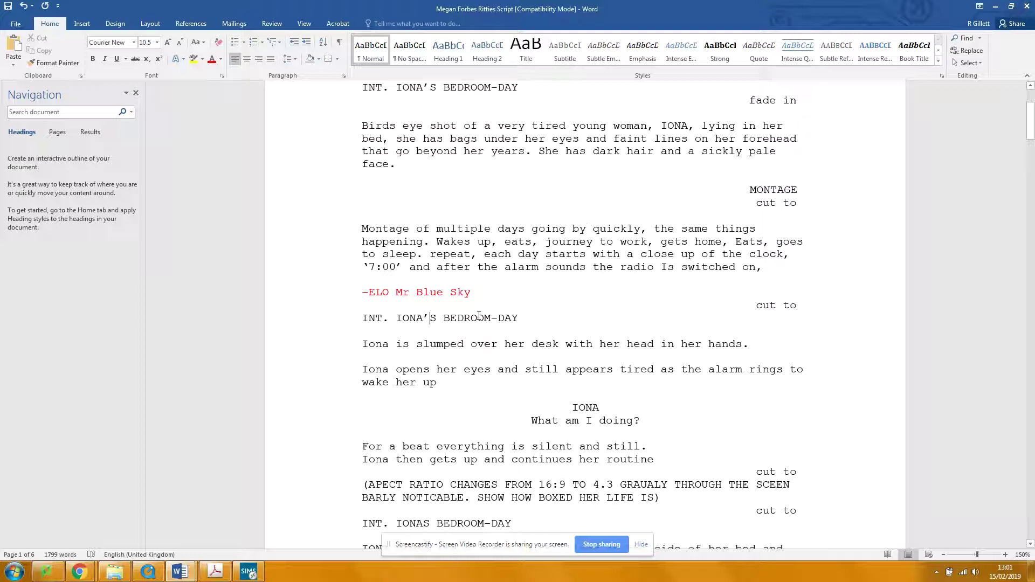
left_click(431, 317)
left_click_drag(396, 294, 477, 300)
scroll(481, 305, "down", 5)
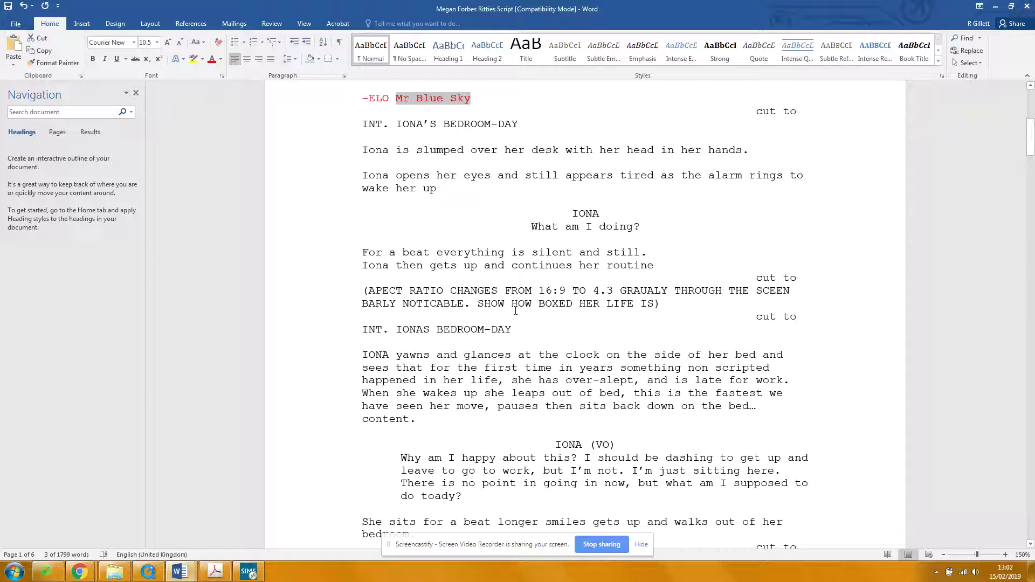
scroll(516, 311, "down", 3)
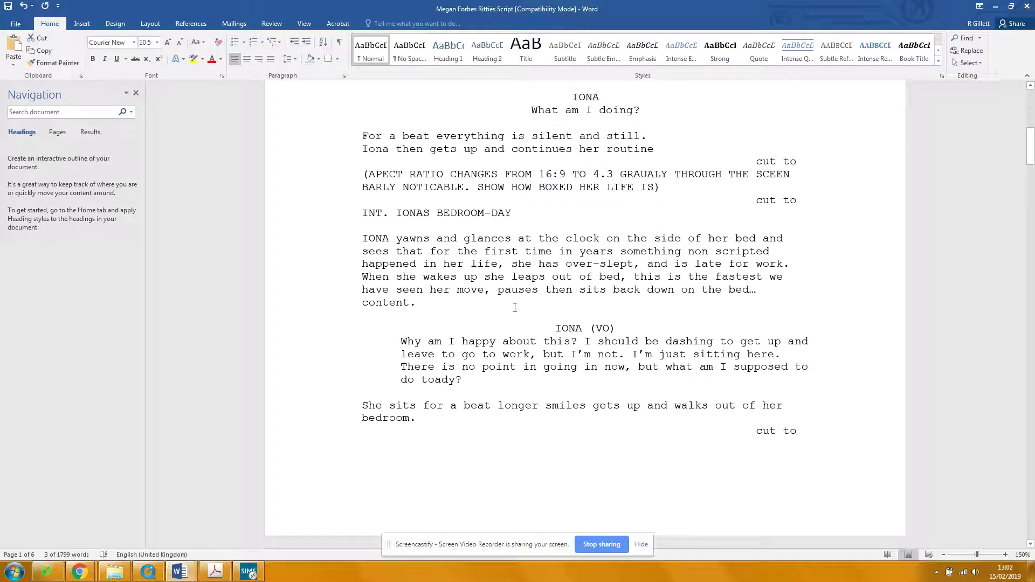
scroll(515, 307, "up", 4)
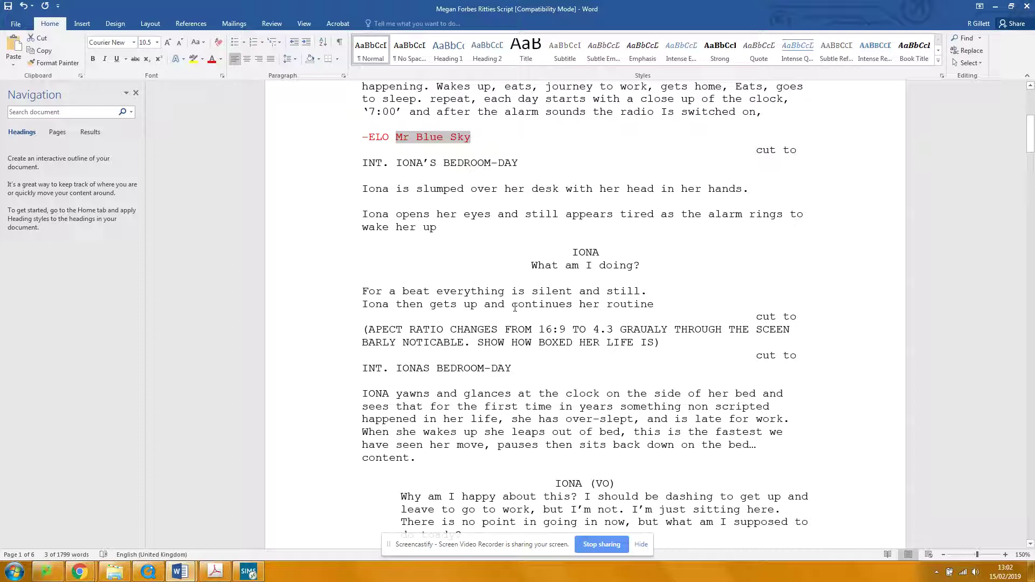
left_click(75, 576)
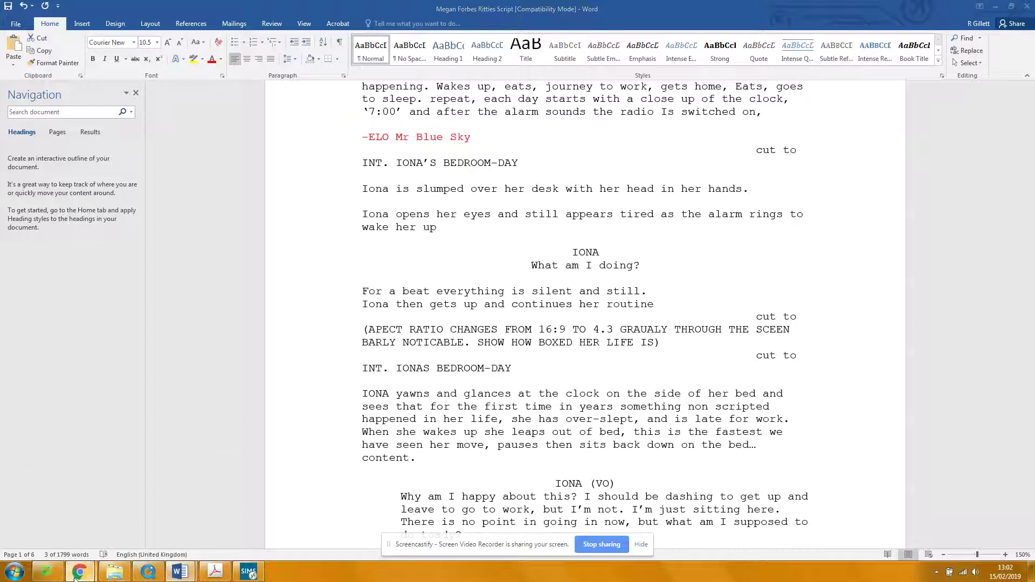
left_click(80, 523)
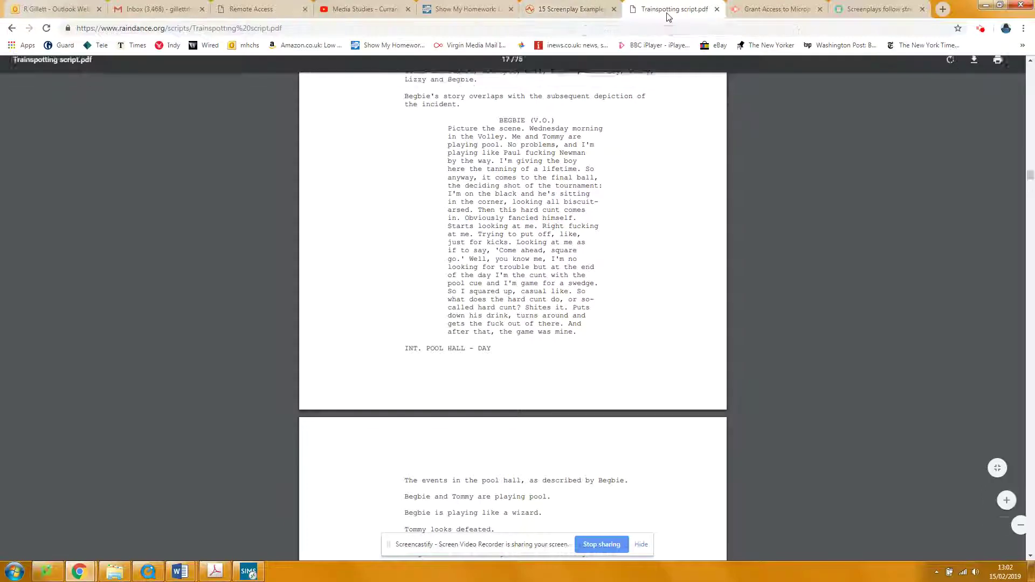
Step: Zoom the Trainspotting PDF in and back out, then scroll down to Tommy's V.O. account
key("ctrl+plus")
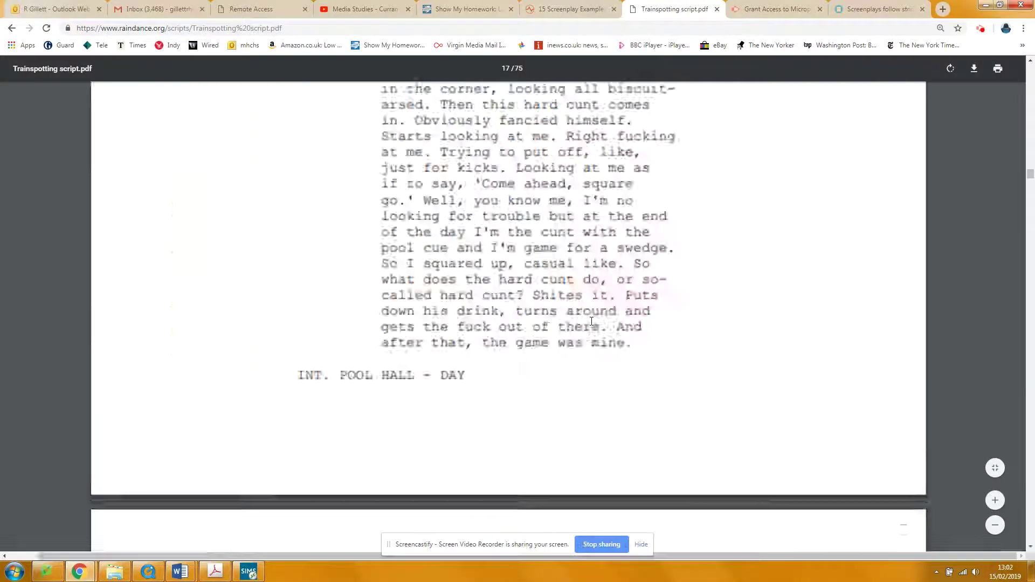
key("ctrl+minus")
scroll(591, 322, "down", 5)
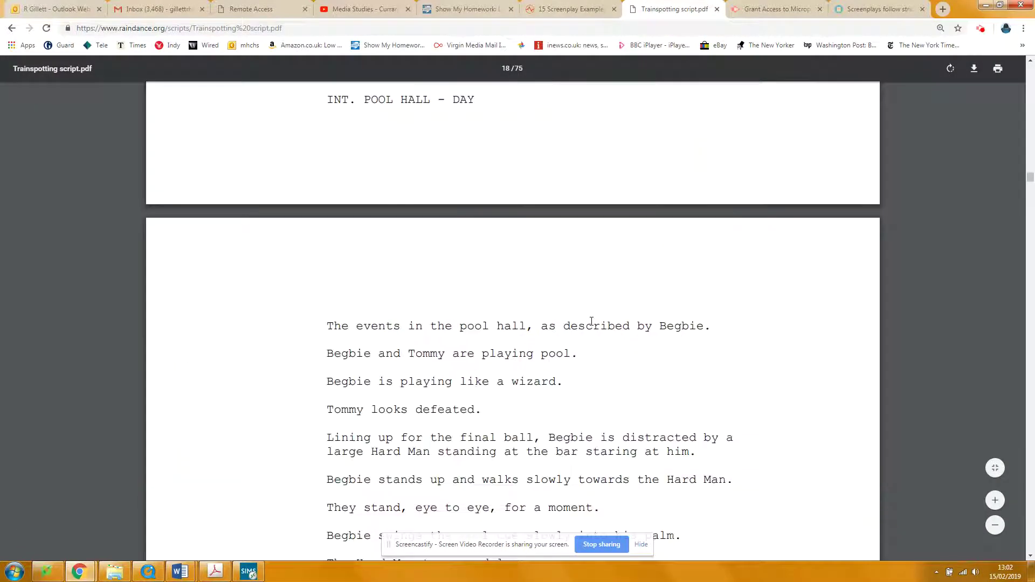
scroll(591, 322, "down", 18)
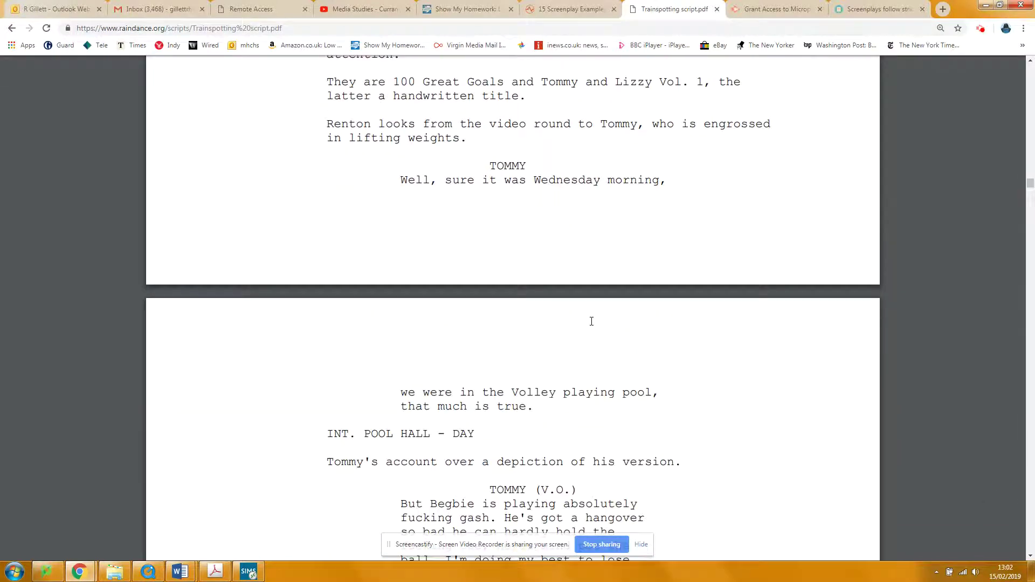
scroll(592, 321, "down", 5)
Step: Return to the Word script and keep 'over-slept' hyphenated by retyping its hyphen
left_click(984, 6)
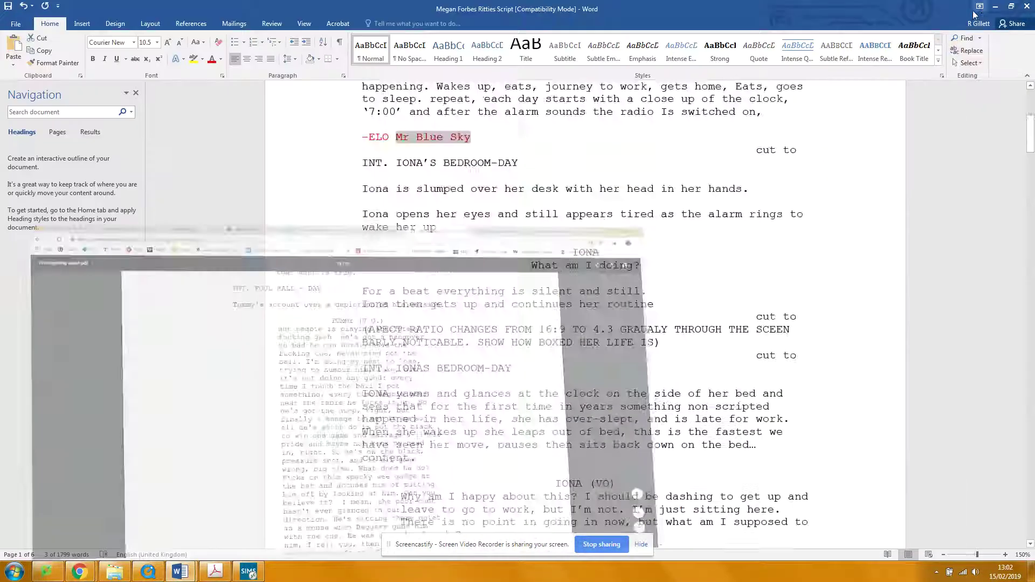
scroll(681, 234, "down", 4)
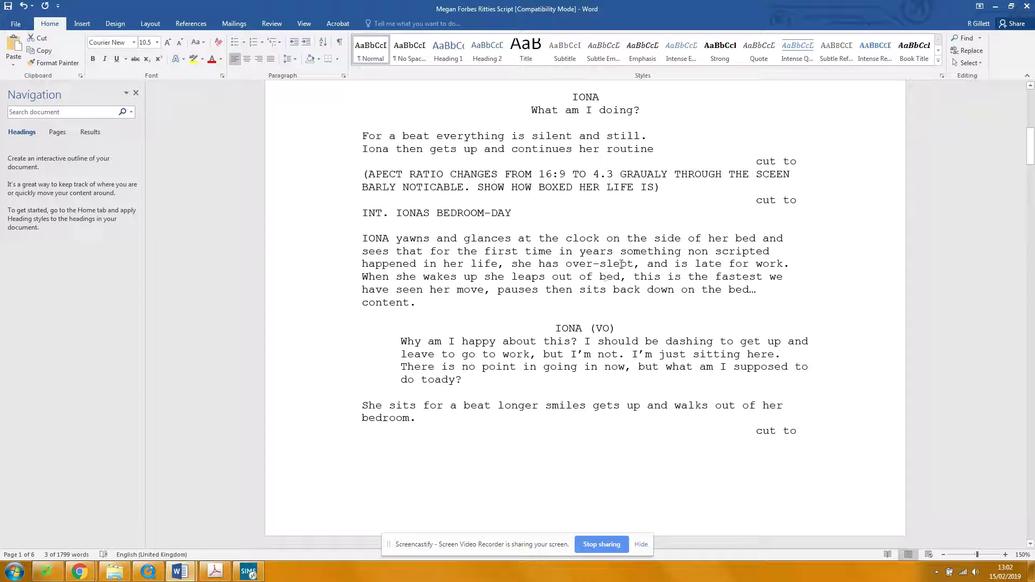
left_click(600, 264)
key("BackSpace")
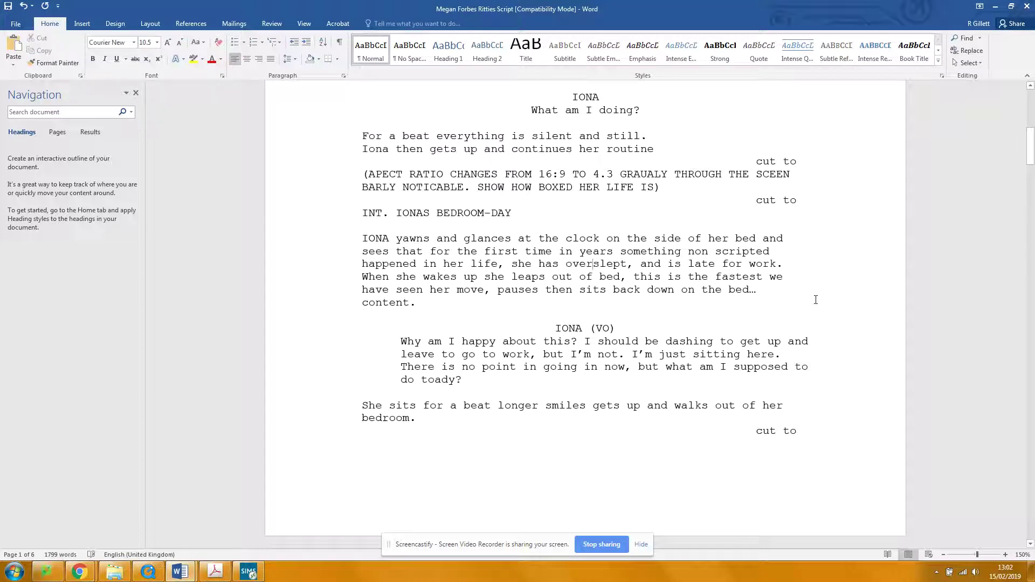
type("-")
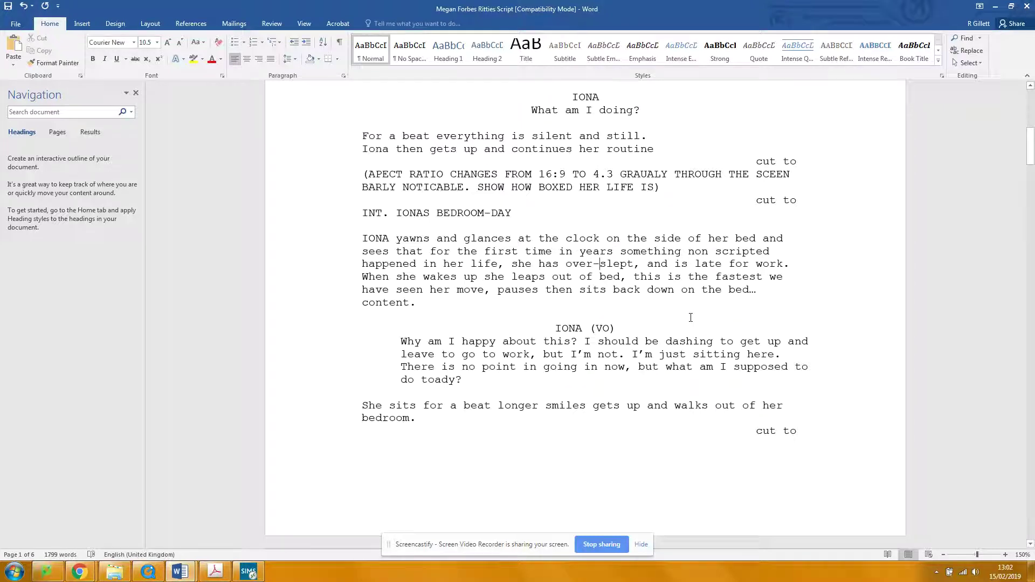
Step: Select Iona's park-scene speech and read on down to the underpass scene
scroll(691, 317, "down", 5)
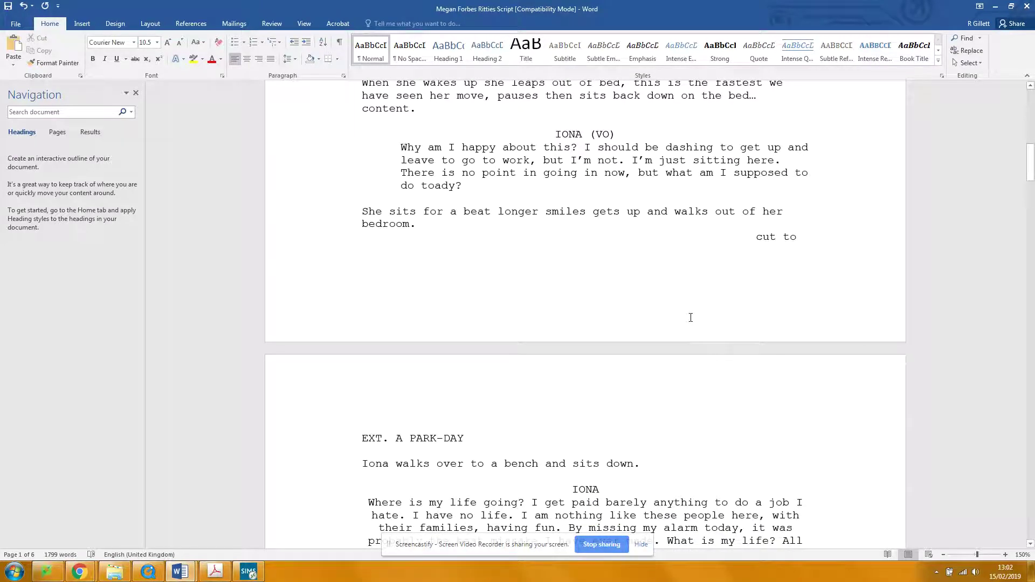
scroll(691, 317, "down", 8)
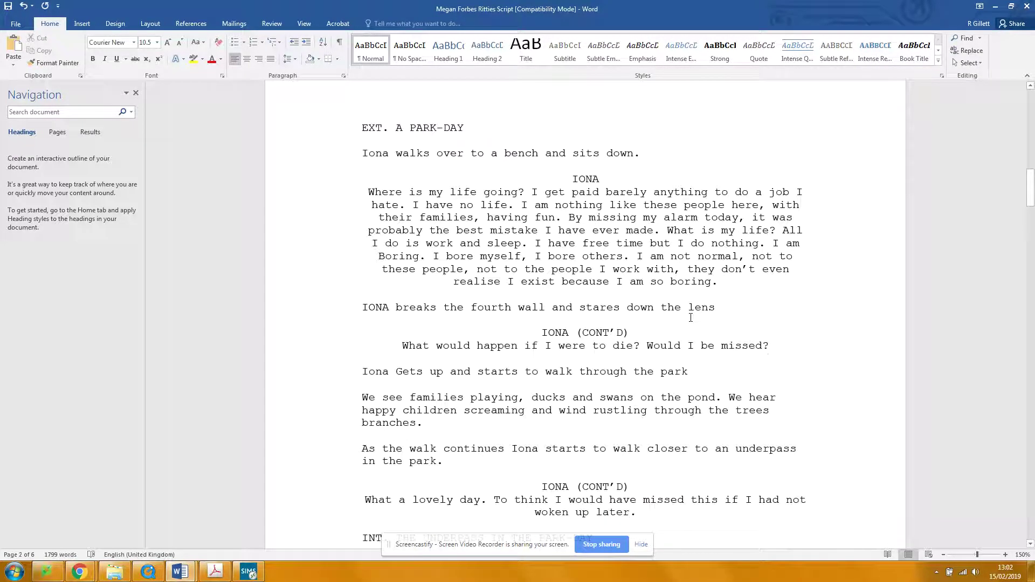
mouse_move(368, 192)
left_mouse_down()
mouse_move(546, 209)
mouse_move(750, 258)
mouse_move(743, 285)
left_mouse_up()
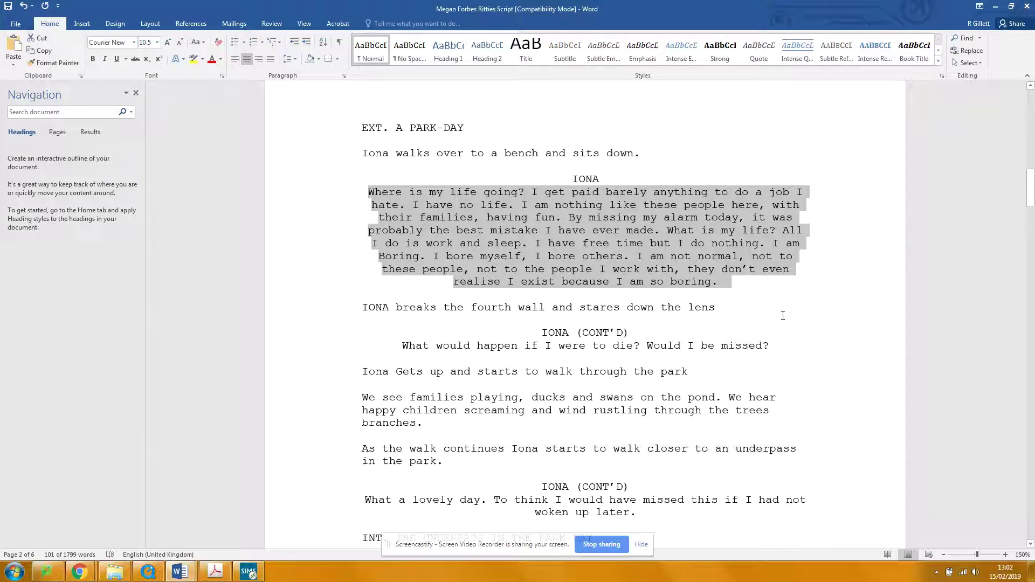
scroll(783, 316, "down", 5)
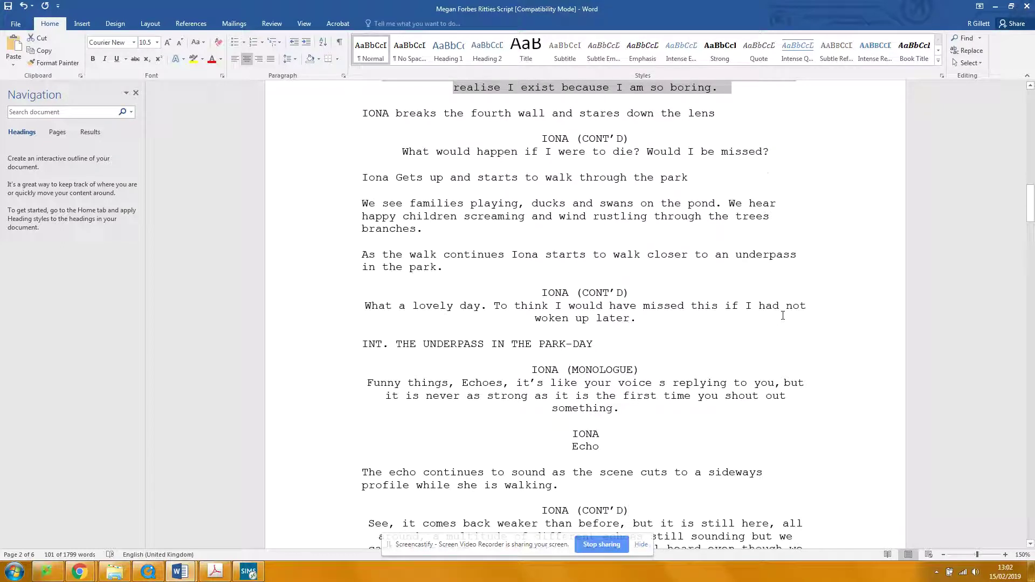
scroll(783, 316, "down", 5)
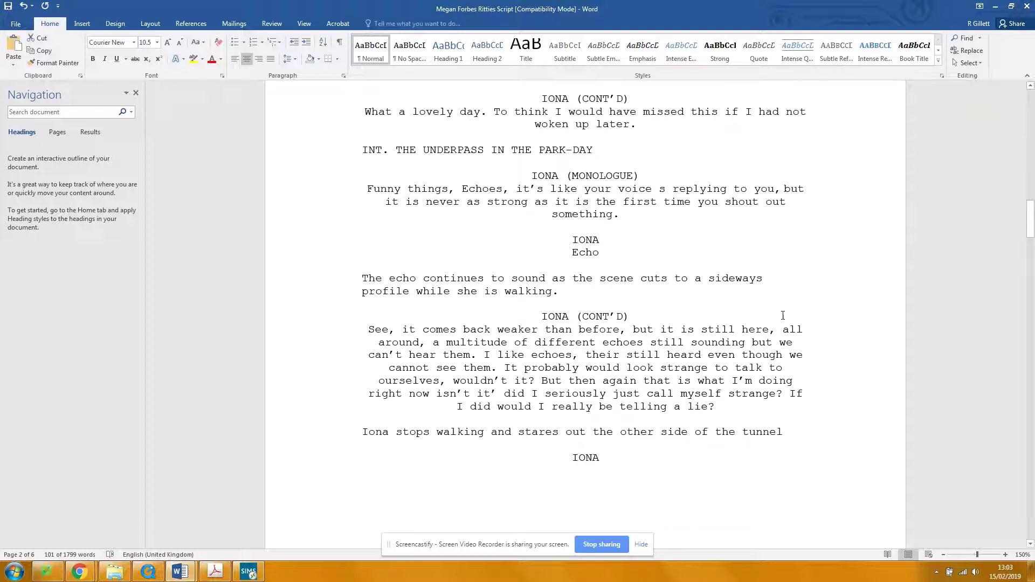
scroll(783, 316, "down", 12)
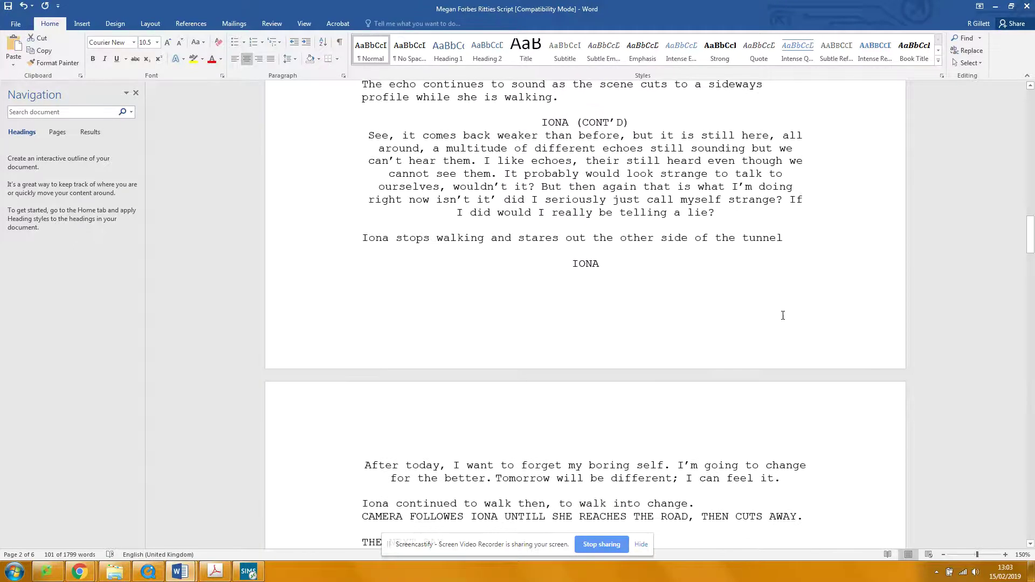
Step: Push the IONA heading onto page 3 with a page break and capitalise 'IONA continued'
scroll(782, 315, "up", 5)
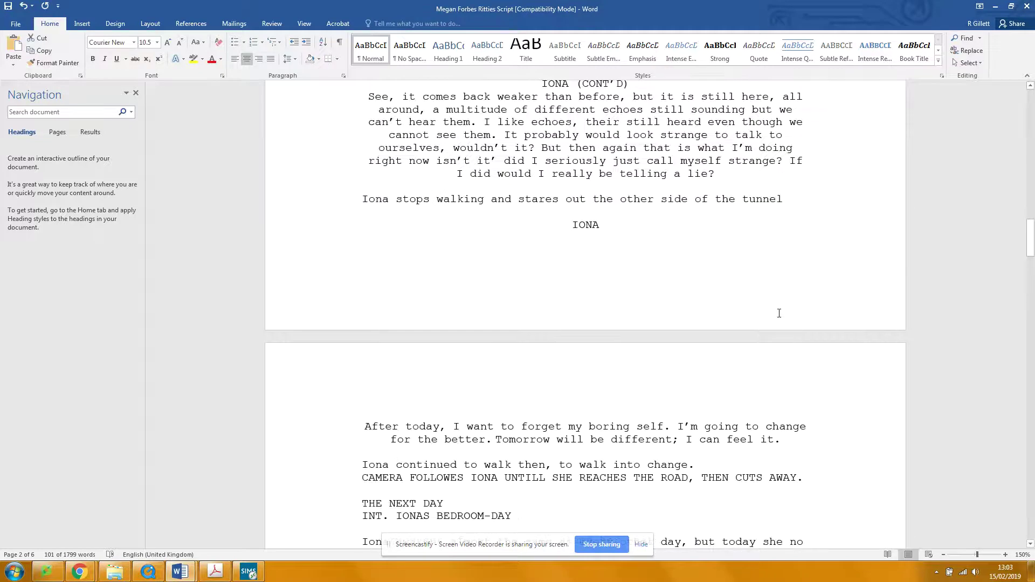
left_click(568, 220)
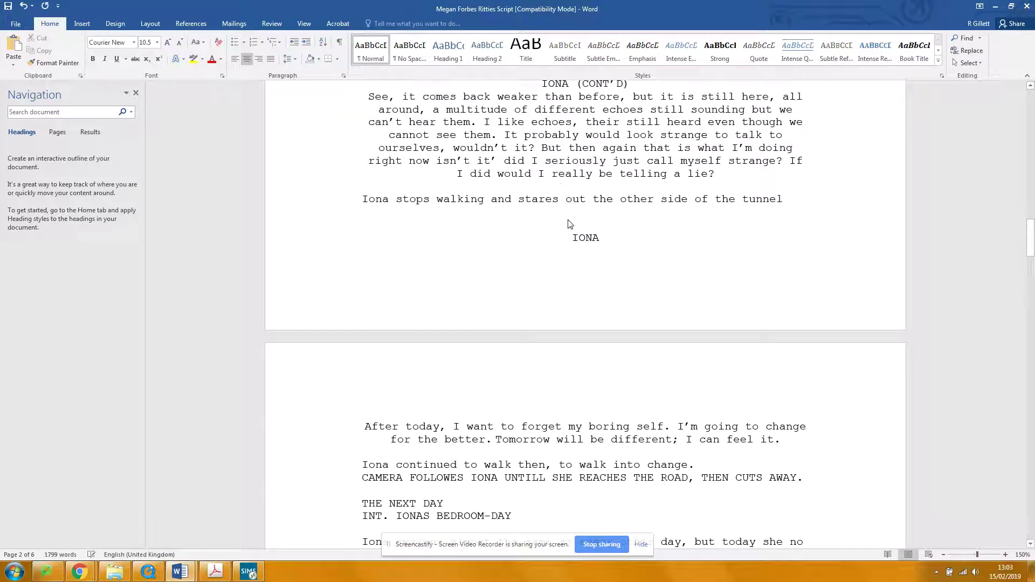
key("ctrl+Return")
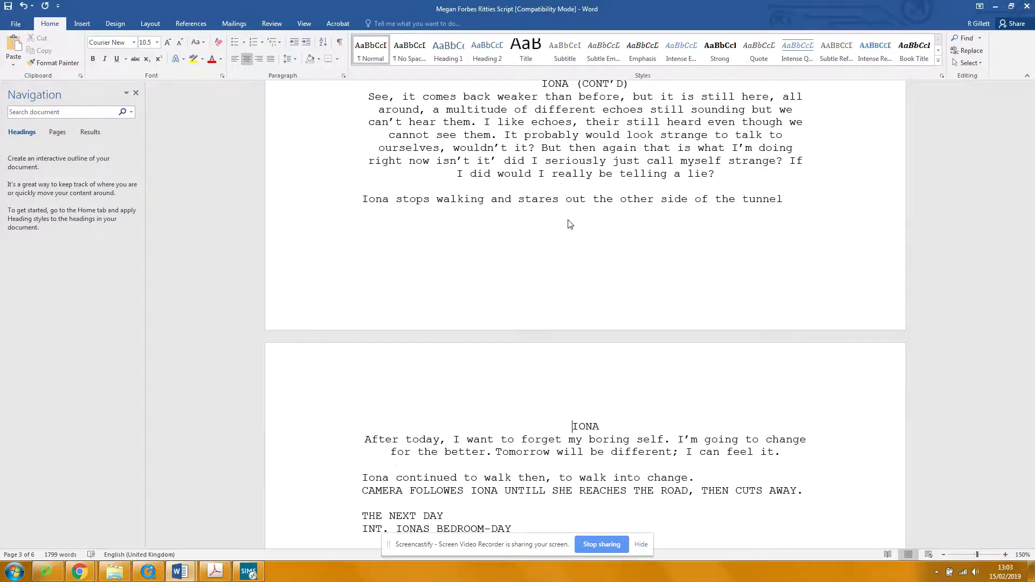
scroll(571, 224, "down", 7)
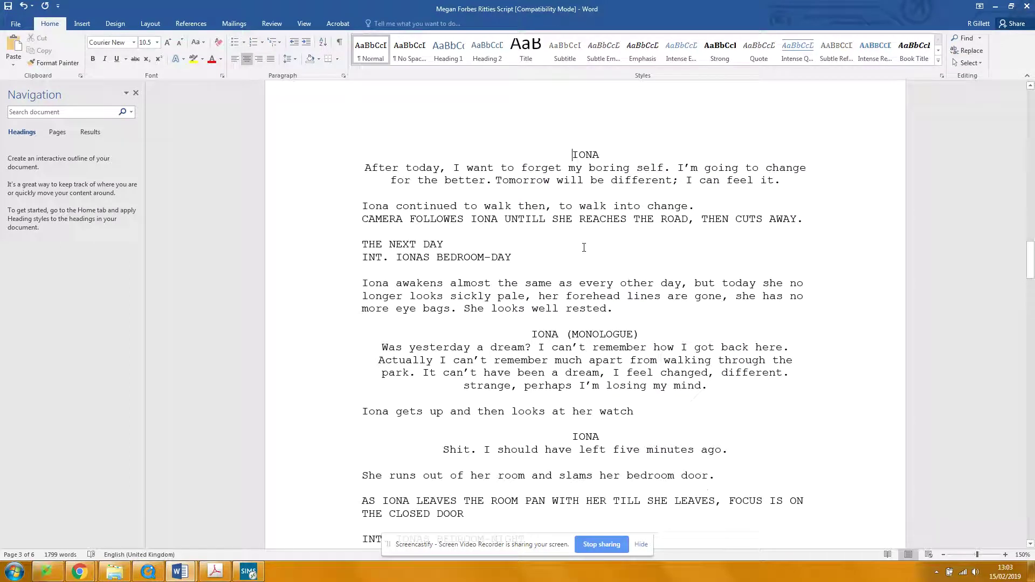
left_click_drag(368, 206, 392, 204)
type("ONA")
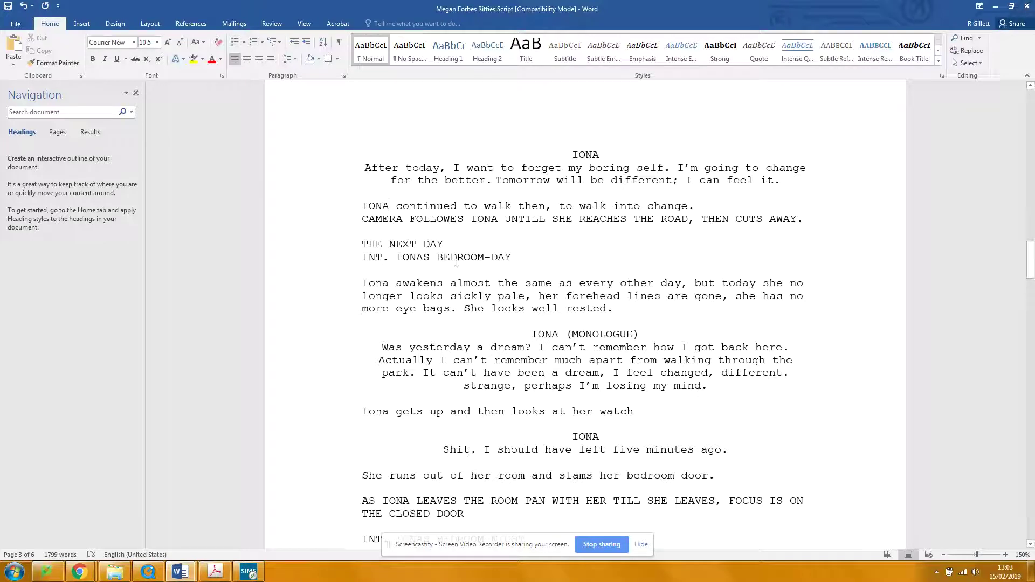
Step: Hyphenate 'well rested' to 'well-rested' in the next-day bedroom scene
scroll(556, 283, "down", 4)
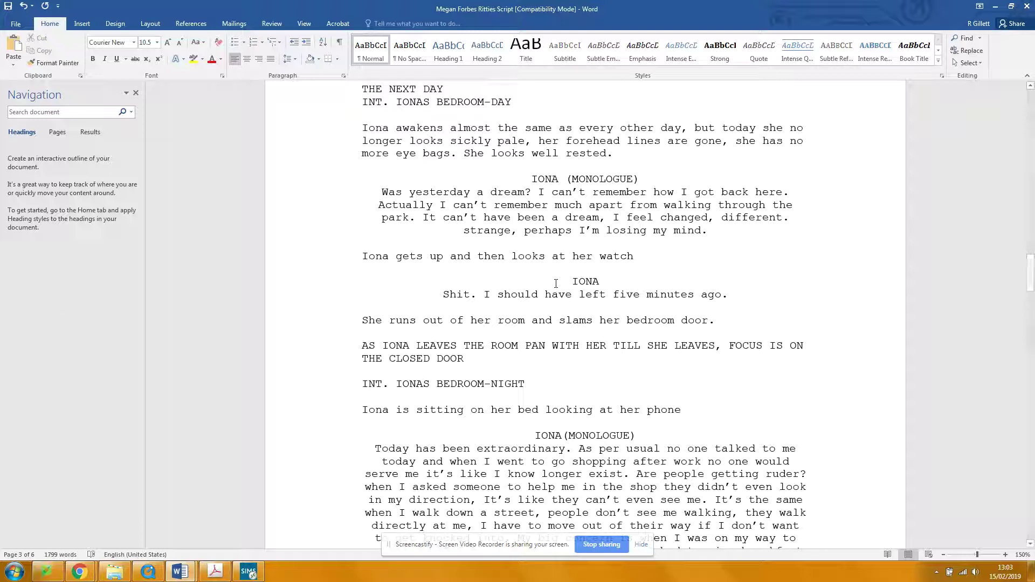
left_click(567, 154)
key("BackSpace")
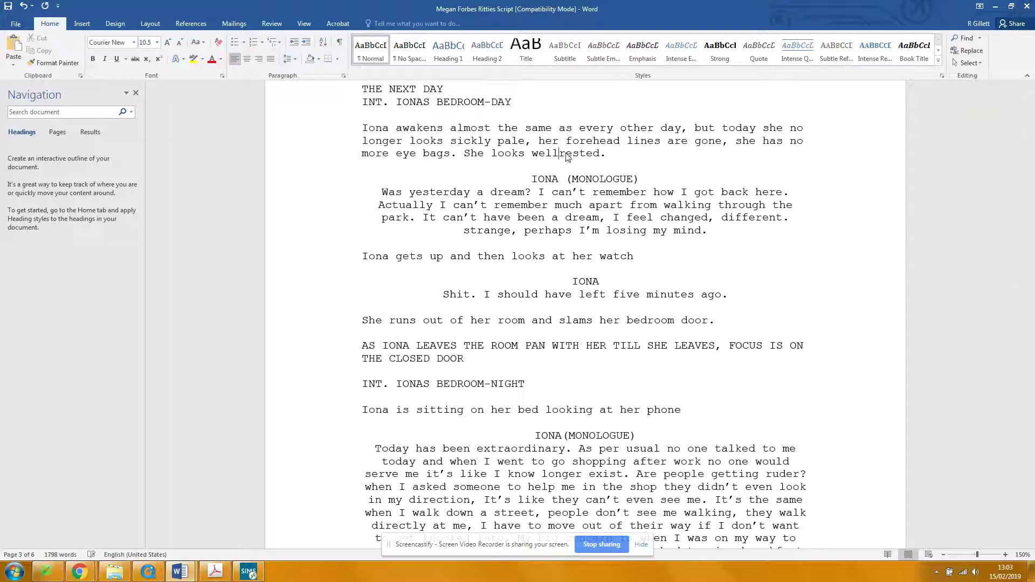
type("-")
scroll(702, 260, "down", 3)
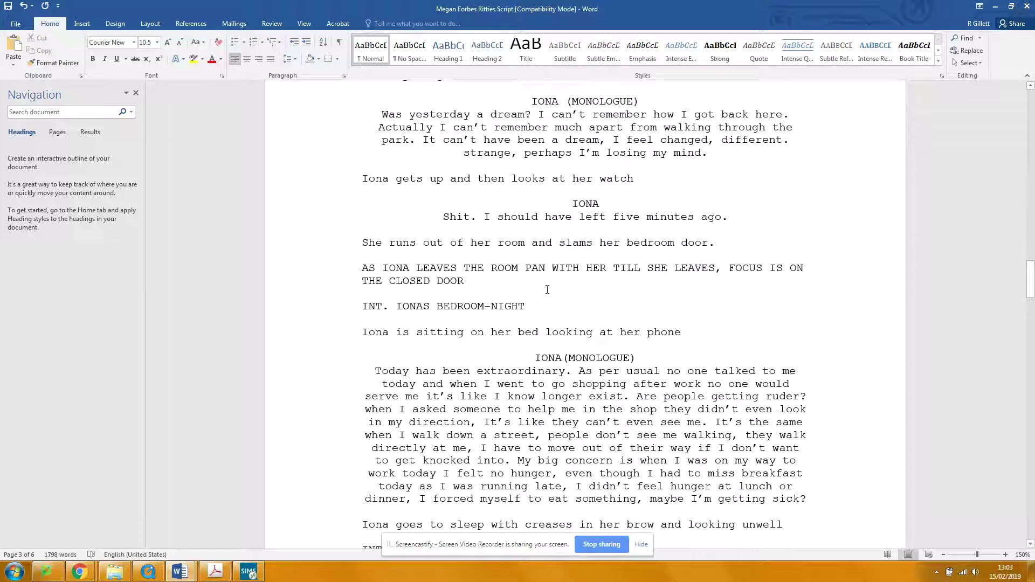
Step: Change the bedroom-exit action line to 'THE CAMERA PANS WITH HER' and read through page 4
left_click(526, 268)
type("THE CAM")
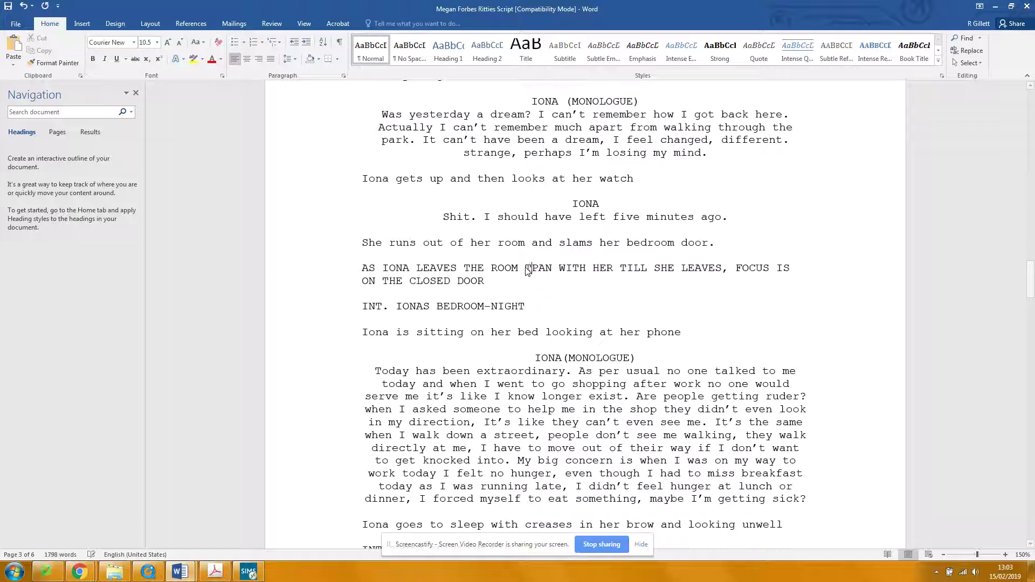
type("ERA")
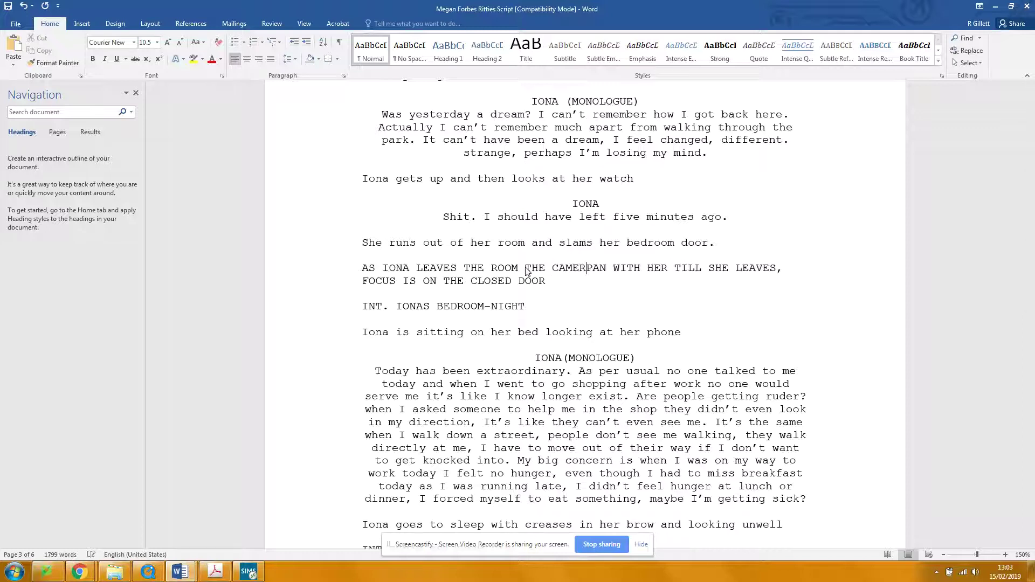
type(" PAN")
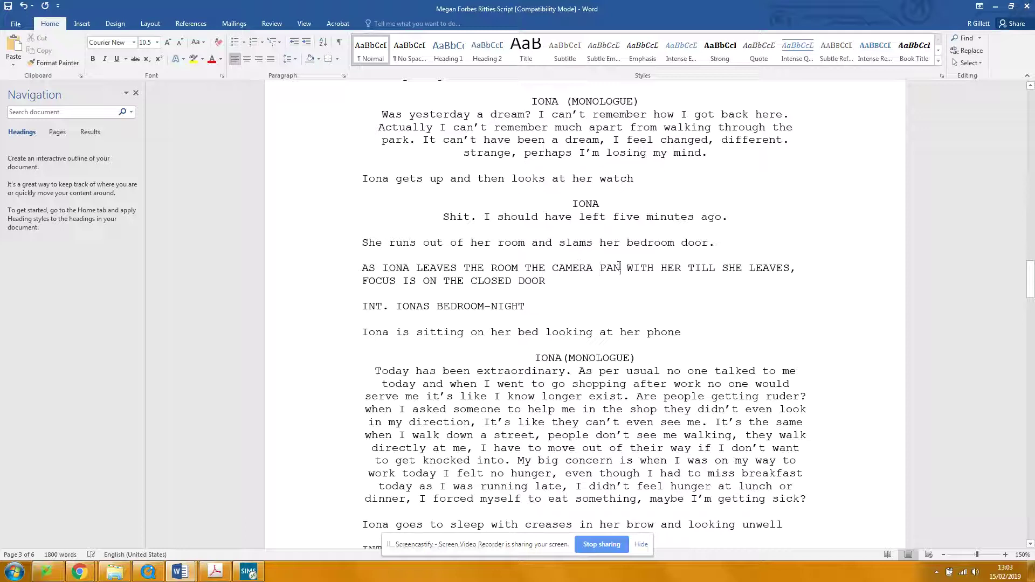
type("S")
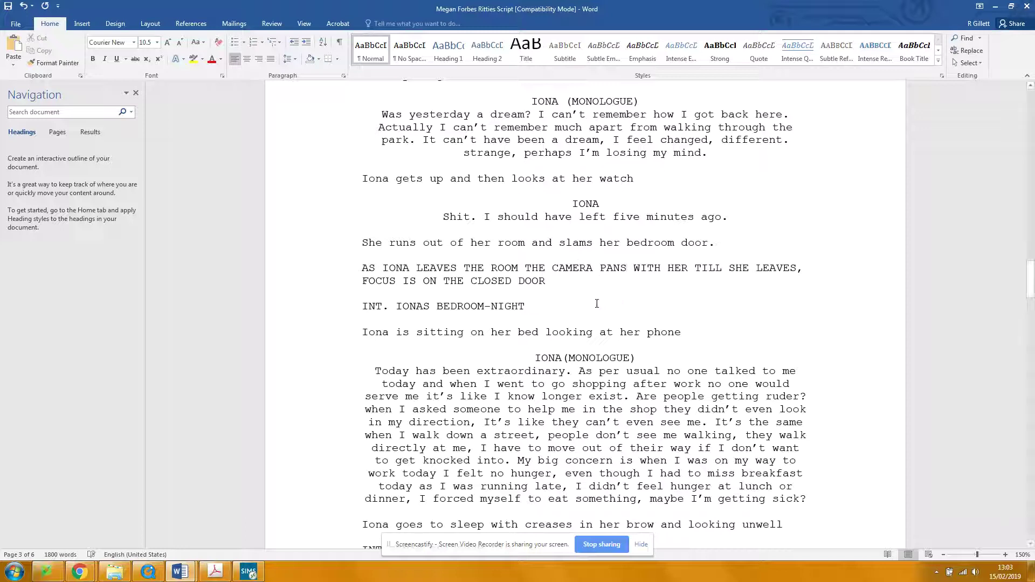
scroll(596, 305, "down", 5)
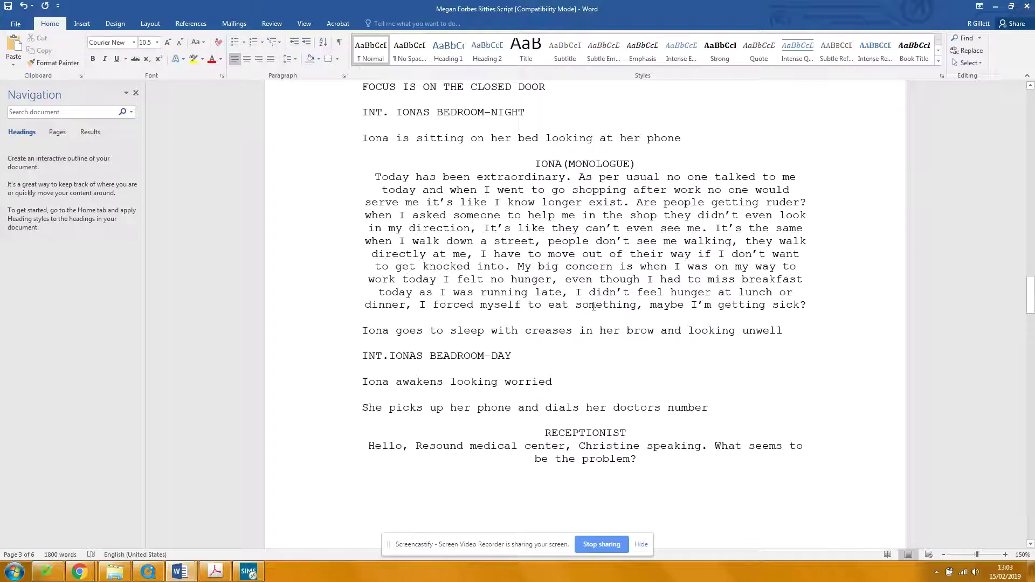
scroll(594, 306, "down", 3)
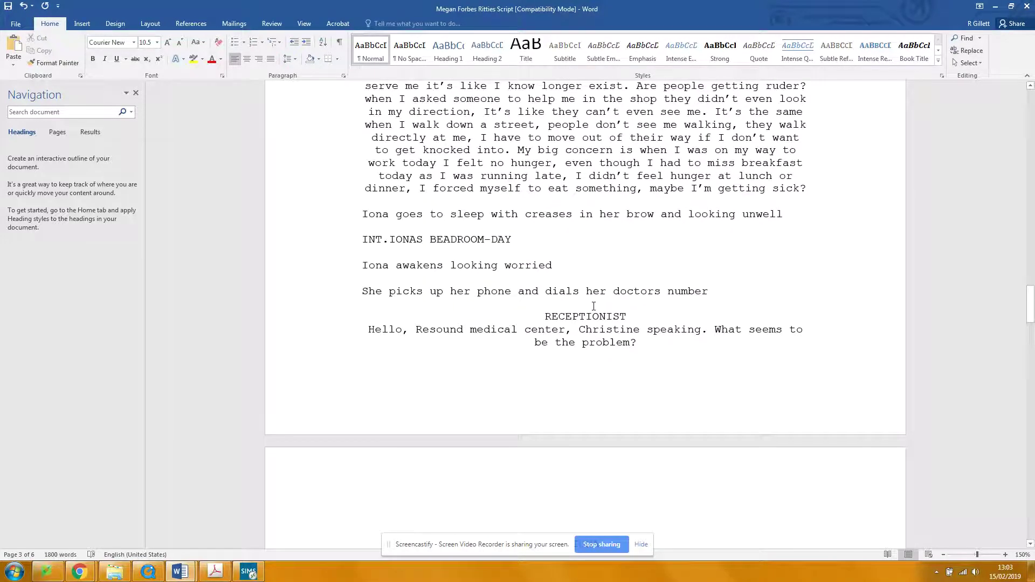
scroll(593, 305, "down", 9)
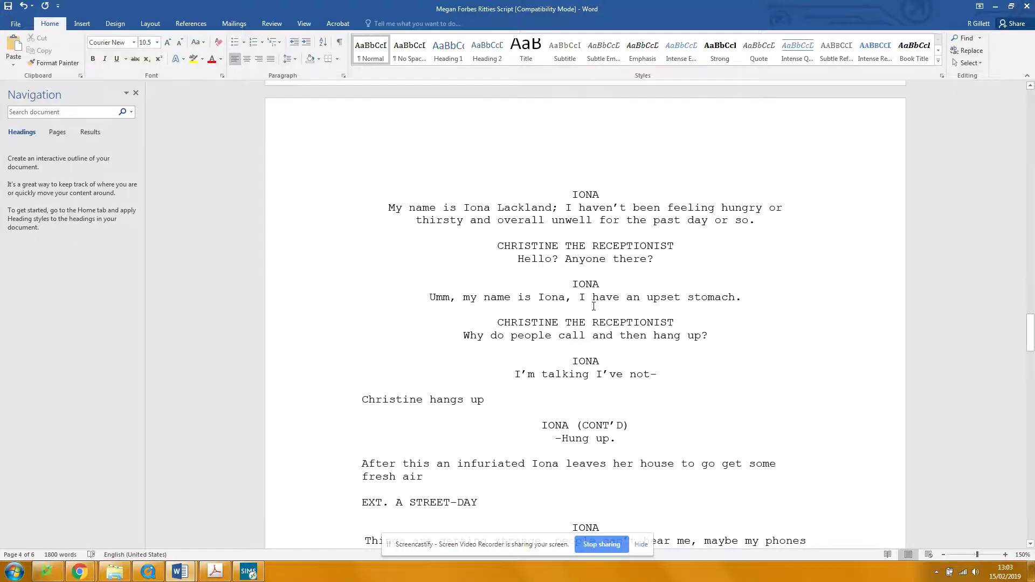
scroll(594, 306, "down", 5)
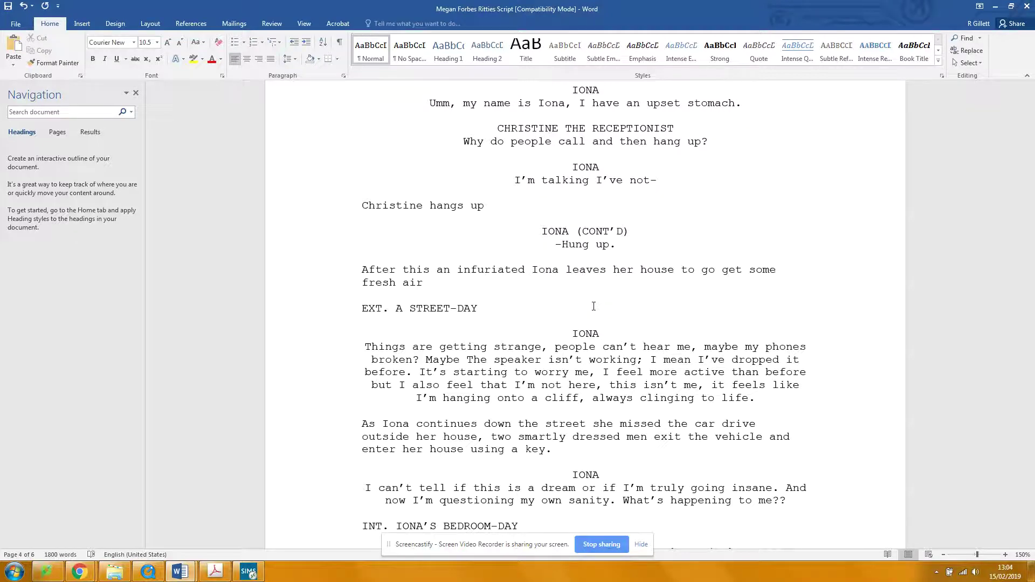
Step: Add the apostrophe to make 'phone's' in Iona's street speech, then review the following pages
scroll(593, 307, "down", 5)
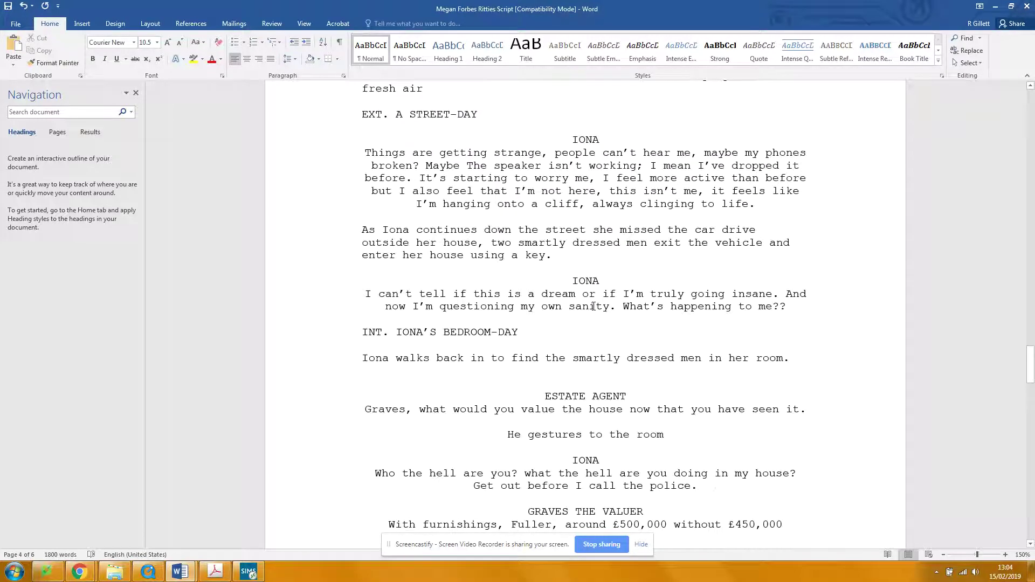
left_click(802, 154)
type("'")
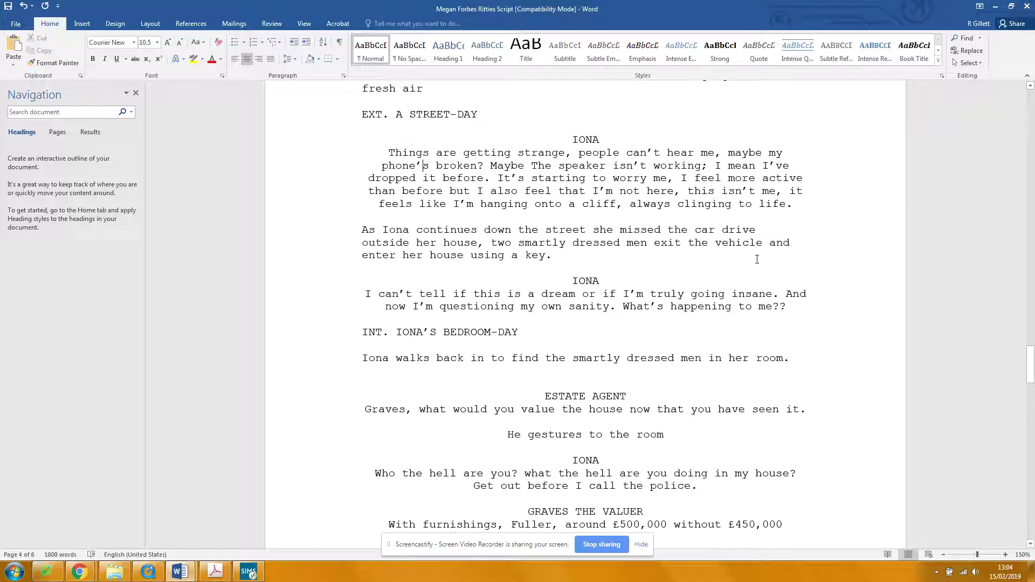
scroll(757, 259, "down", 5)
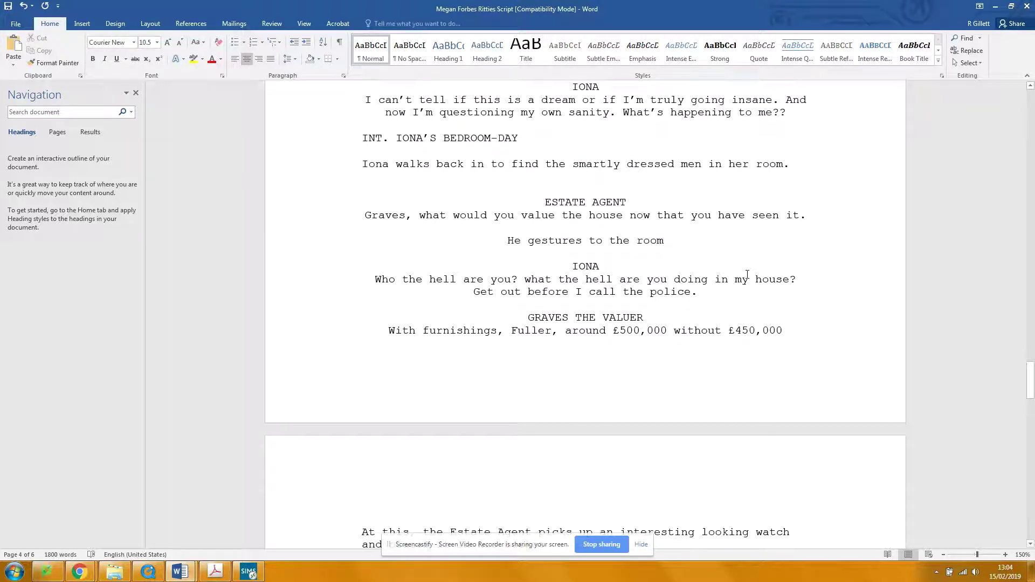
scroll(747, 274, "down", 12)
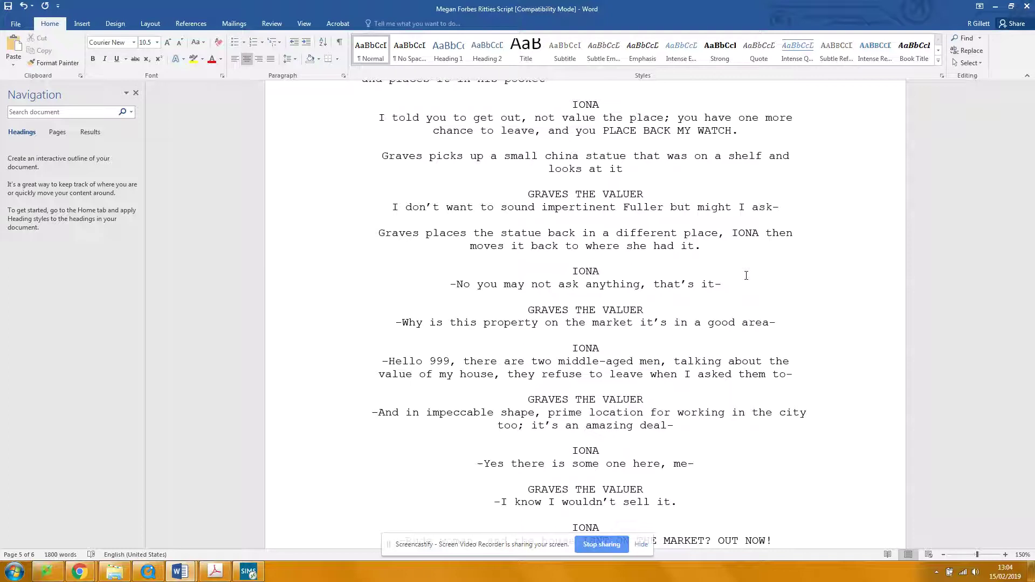
scroll(746, 276, "up", 8)
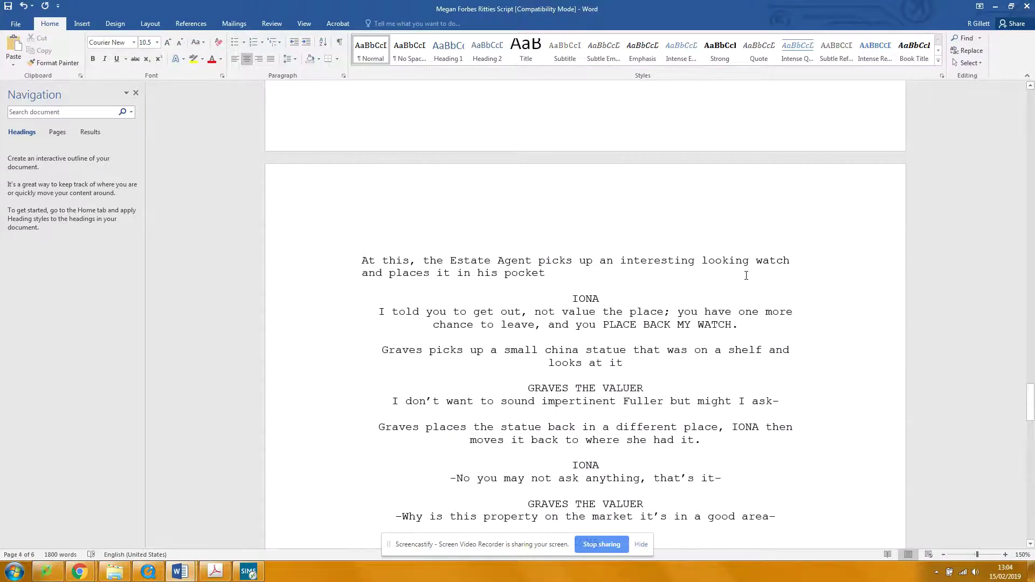
scroll(745, 279, "up", 3)
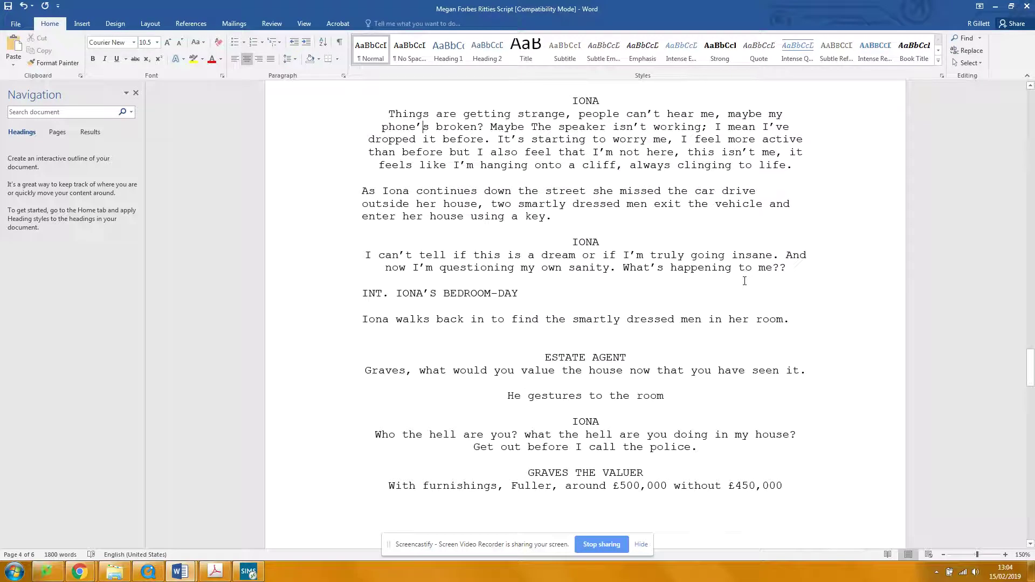
scroll(745, 281, "down", 4)
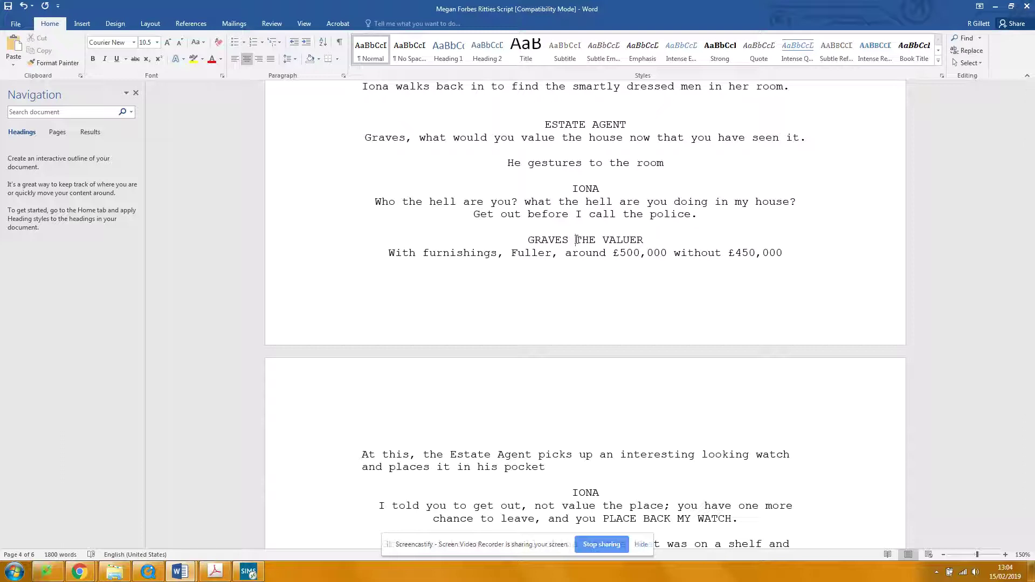
Step: Bracket the valuer heading as 'GRAVES (THE VALUER)' and scroll down through page 5
left_click(577, 239)
type("(")
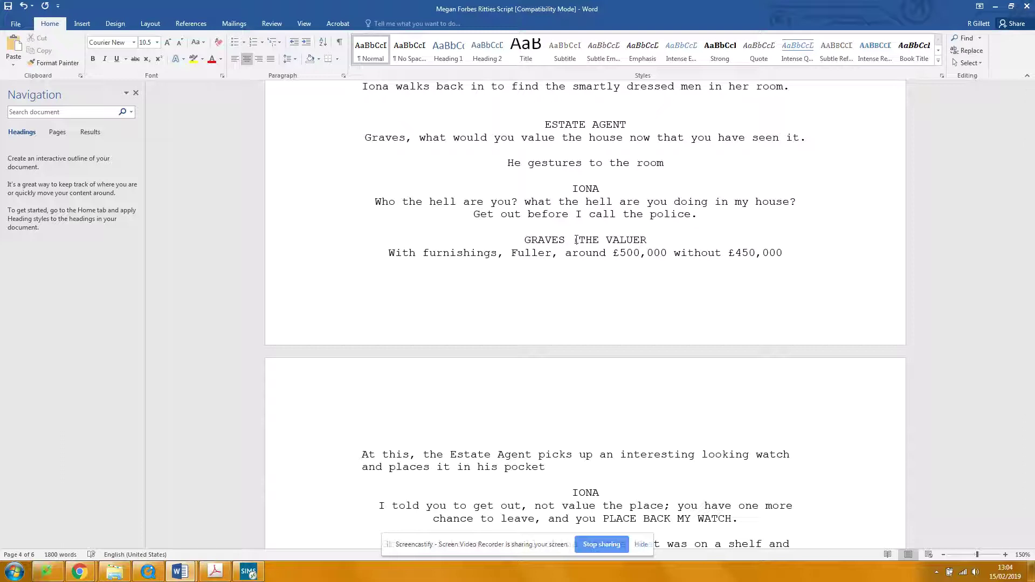
left_click(649, 240)
type(")")
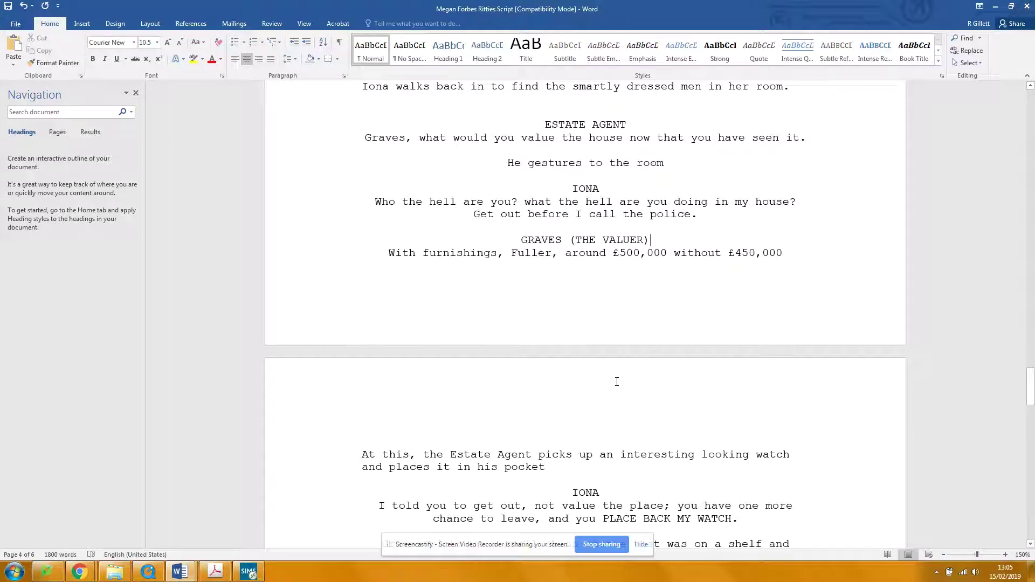
scroll(631, 369, "down", 5)
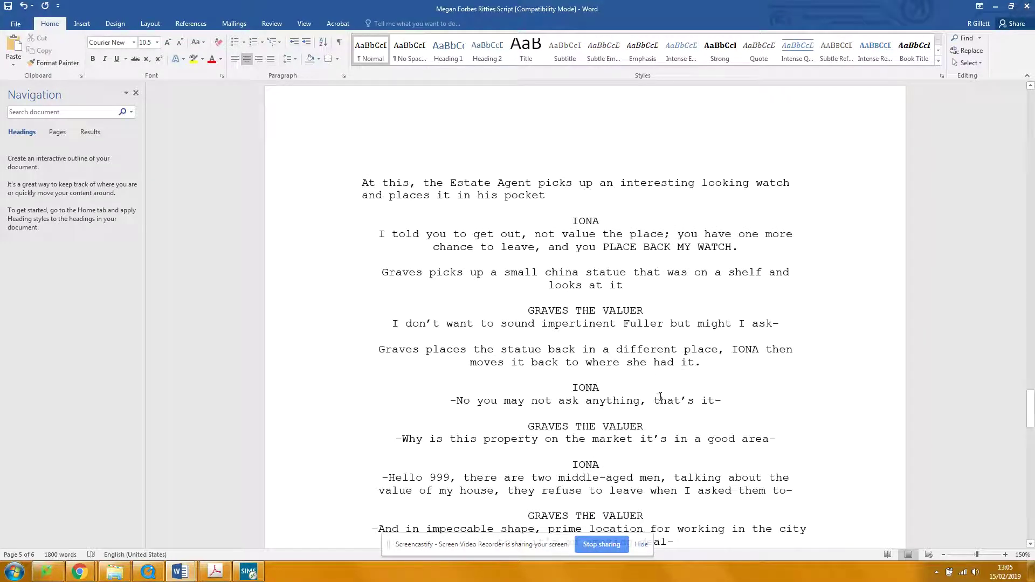
scroll(658, 393, "down", 6)
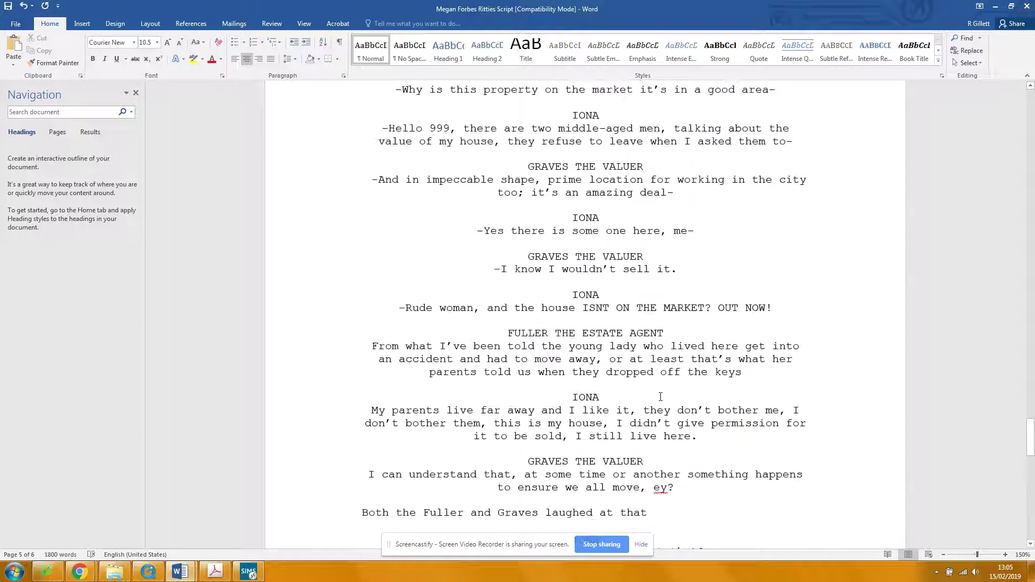
scroll(660, 397, "down", 2)
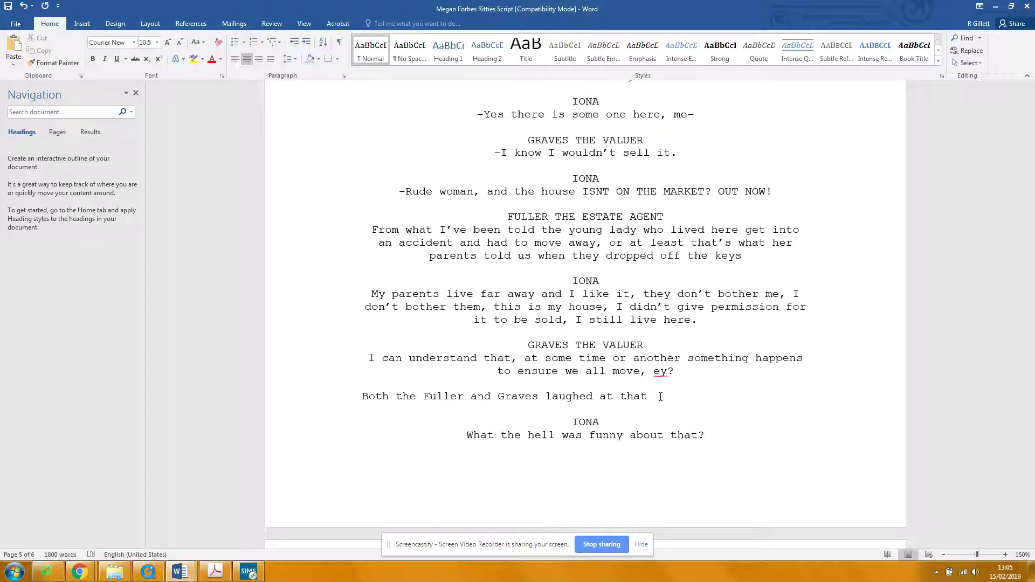
Step: Delete 'Both the' from the start of the laughing stage direction
scroll(661, 397, "up", 7)
scroll(660, 400, "up", 4)
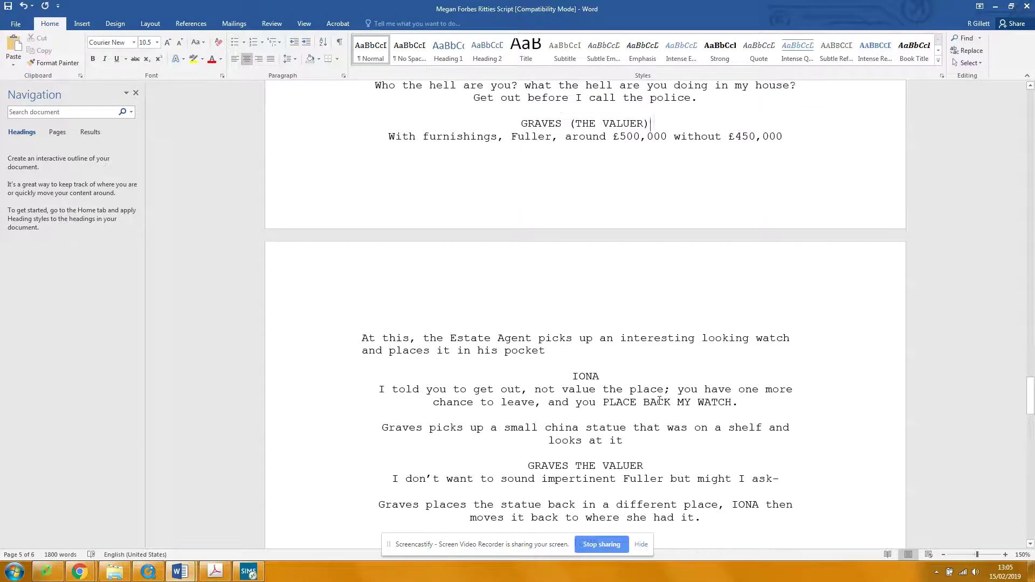
scroll(660, 400, "down", 3)
scroll(660, 400, "down", 6)
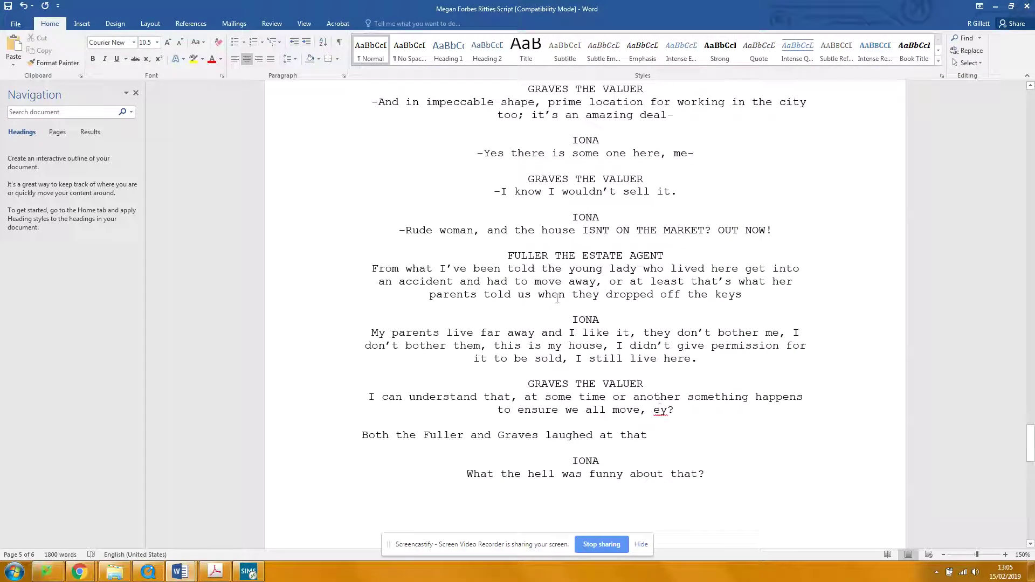
left_click(554, 256)
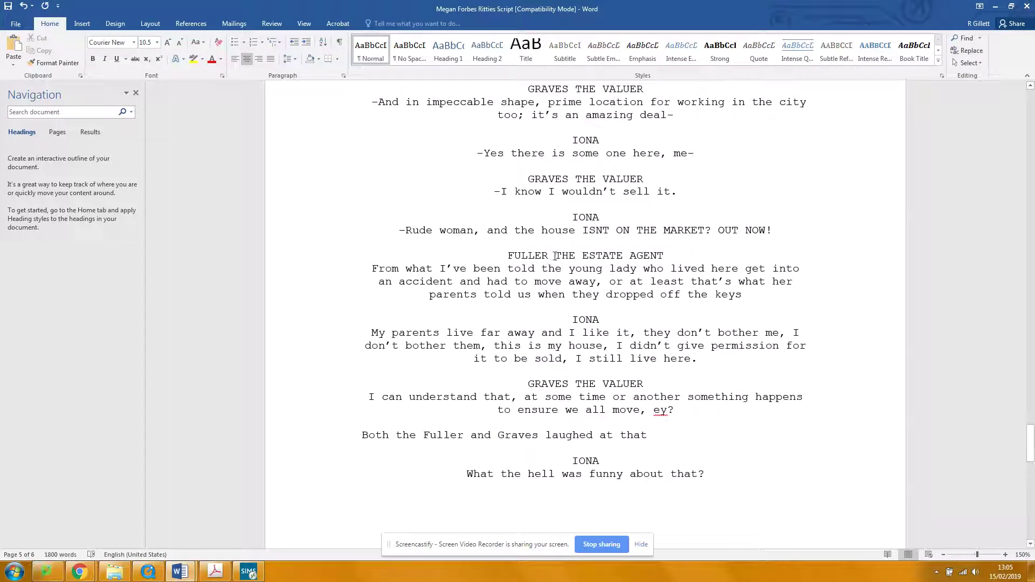
left_click(670, 257)
scroll(624, 419, "down", 3)
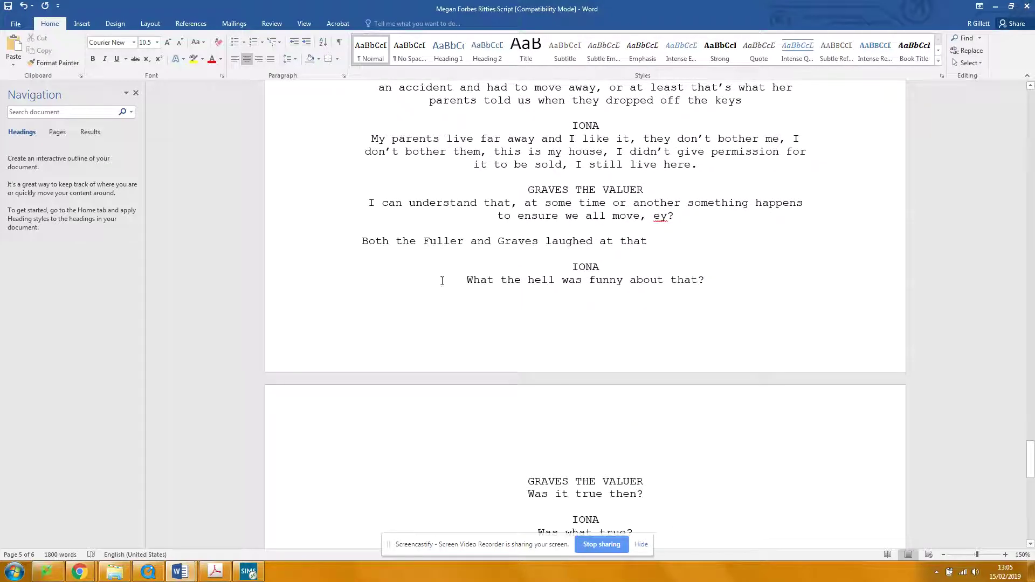
left_click_drag(361, 241, 660, 244)
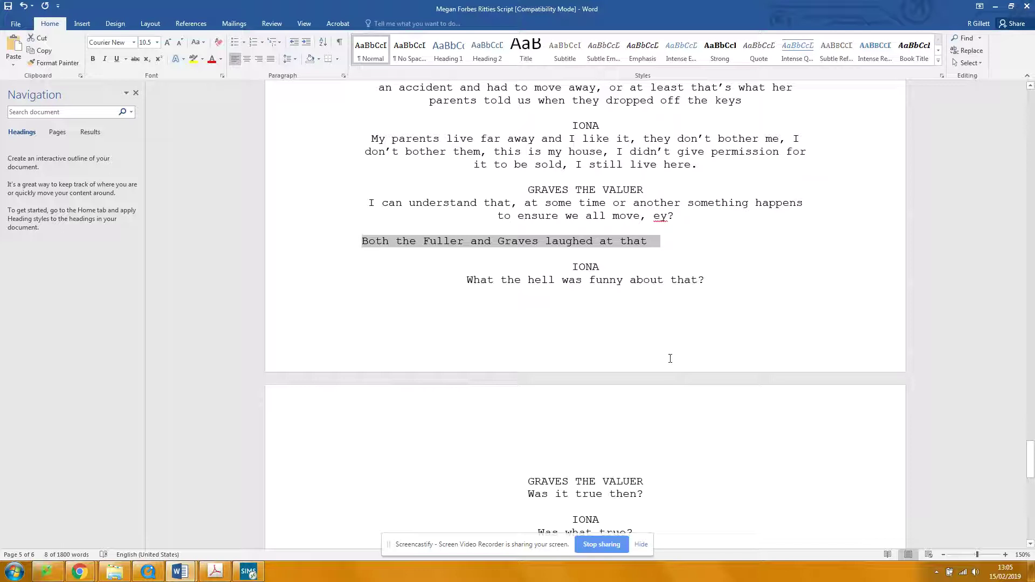
left_click(424, 242)
left_click_drag(426, 245, 362, 243)
key("Delete")
Step: Change the line's ending from 'laughed at that' to 'laugh at this'
left_click(371, 243)
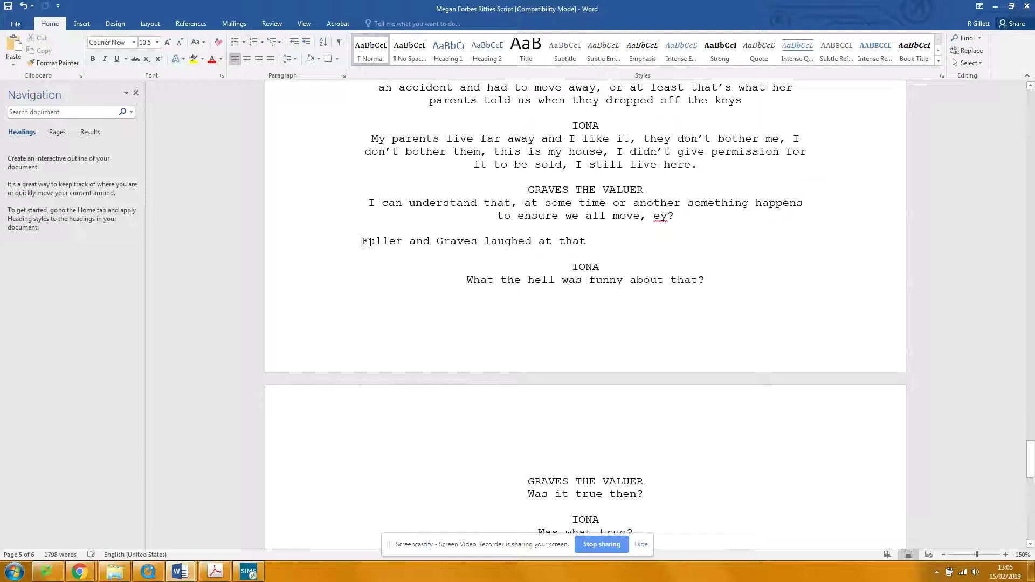
key("shift+Left")
key("shift+Left")
key("shift+Left")
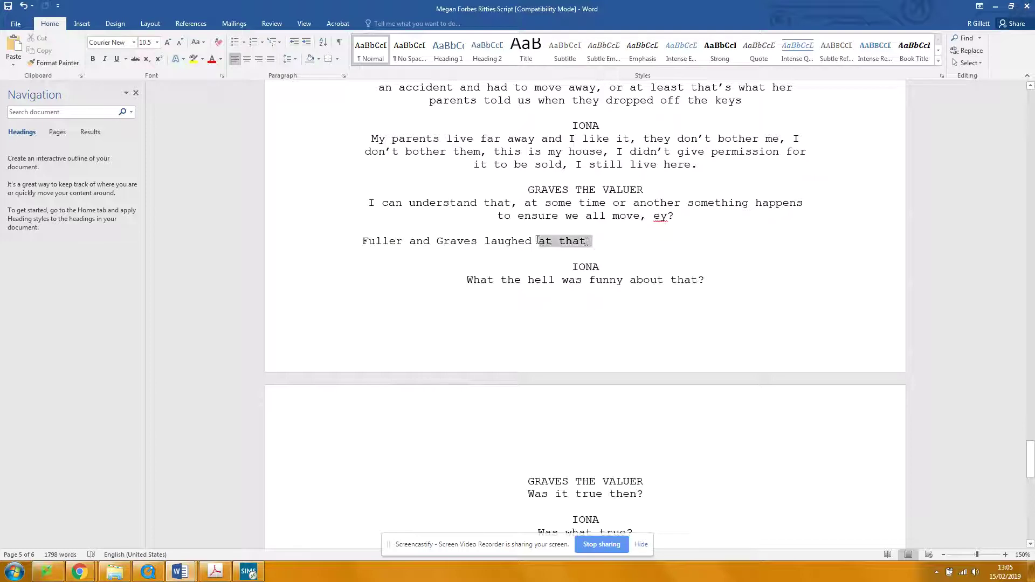
key("shift+Home")
left_click_drag(542, 241, 596, 241)
key("Delete")
key("BackSpace")
key("BackSpace")
key("BackSpace")
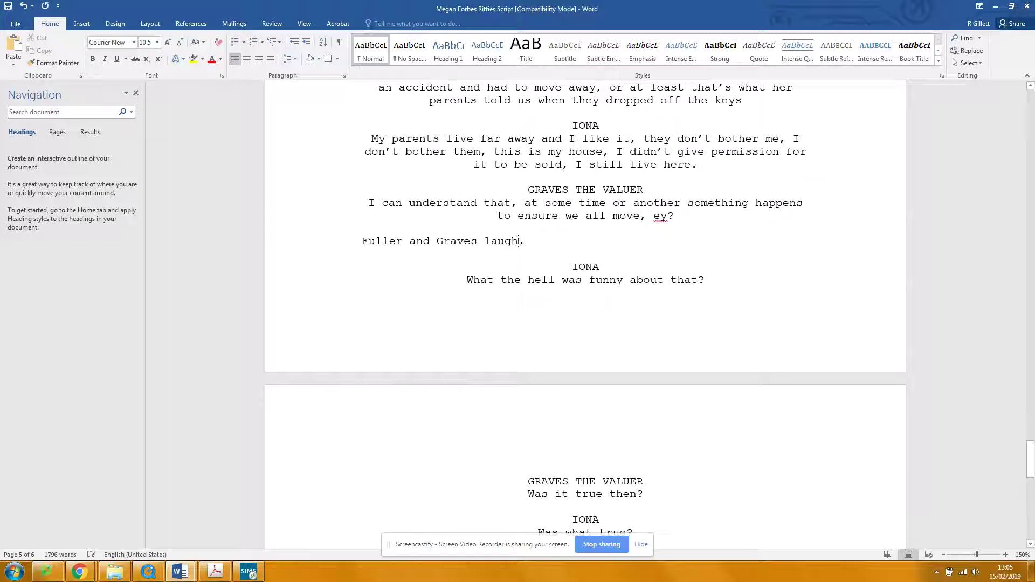
type("at th")
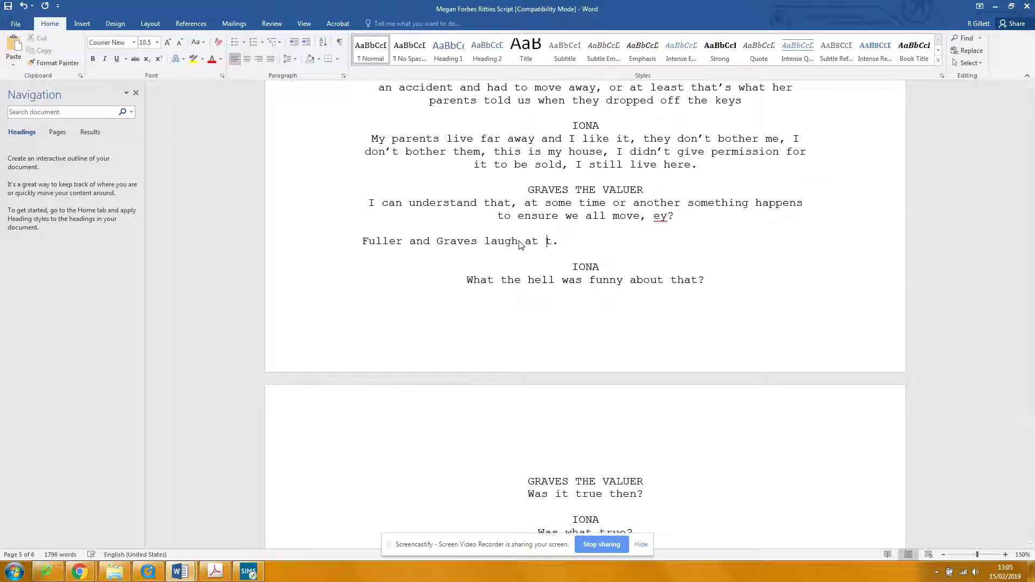
type("is")
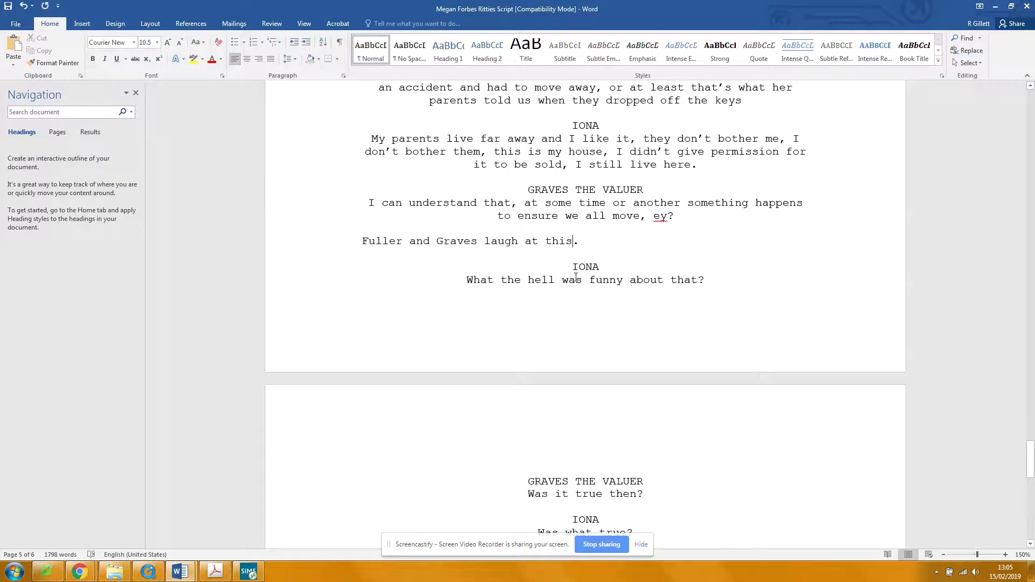
Step: Scroll to the newspaper stage direction at the script's end and save the document
scroll(576, 277, "down", 3)
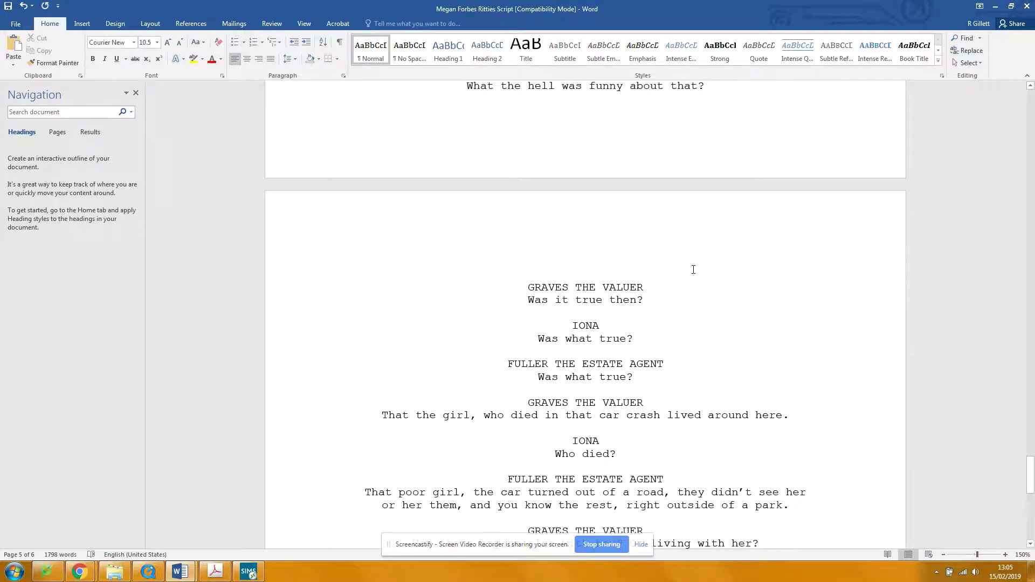
scroll(694, 269, "down", 3)
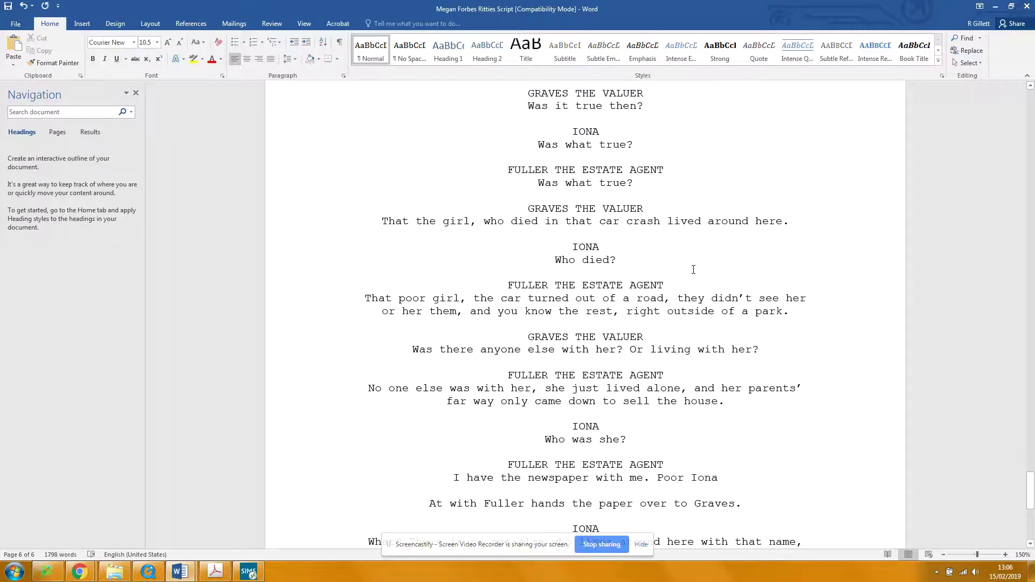
scroll(694, 270, "down", 3)
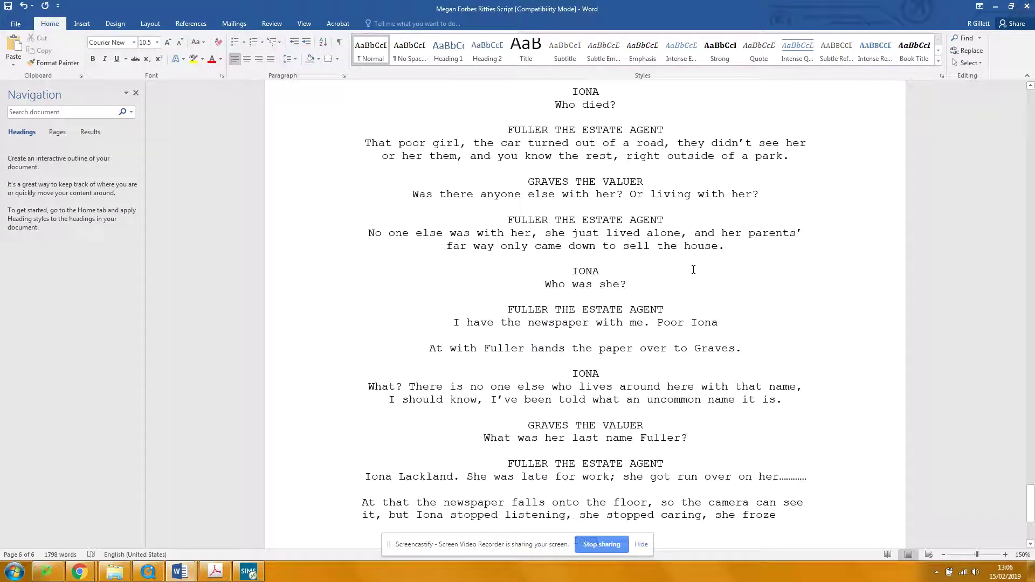
scroll(693, 269, "down", 3)
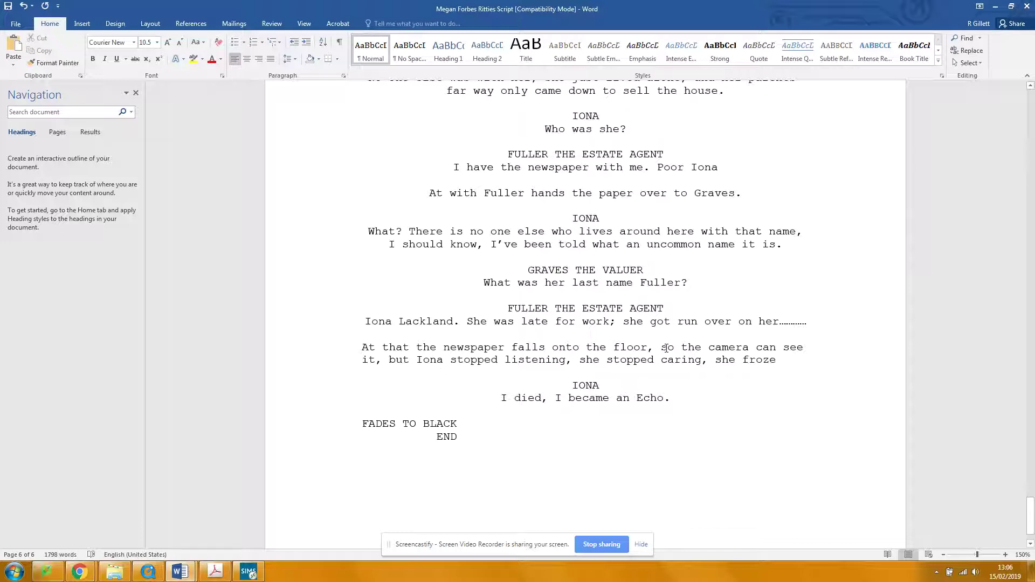
scroll(646, 361, "down", 2)
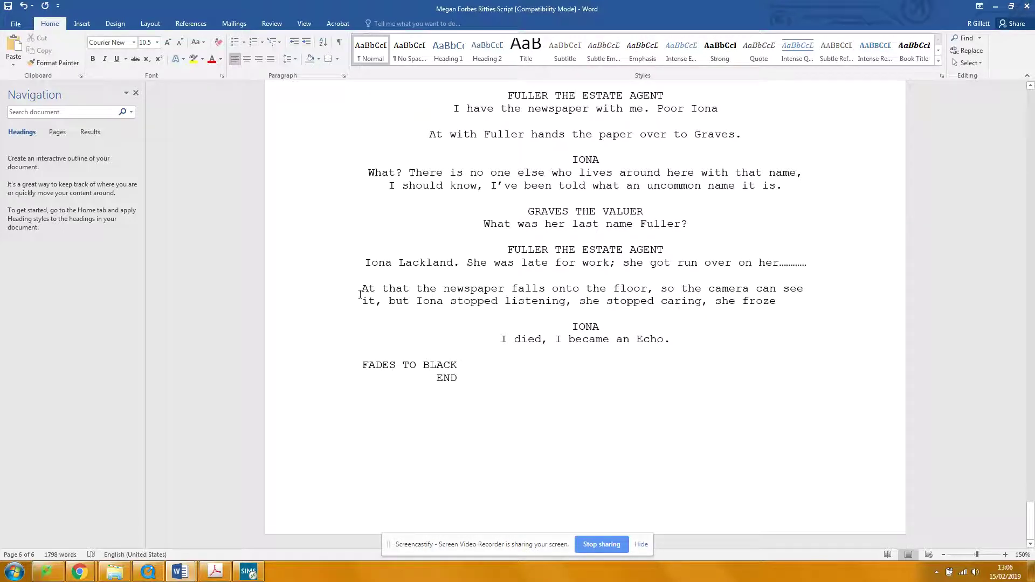
left_click_drag(360, 294, 800, 314)
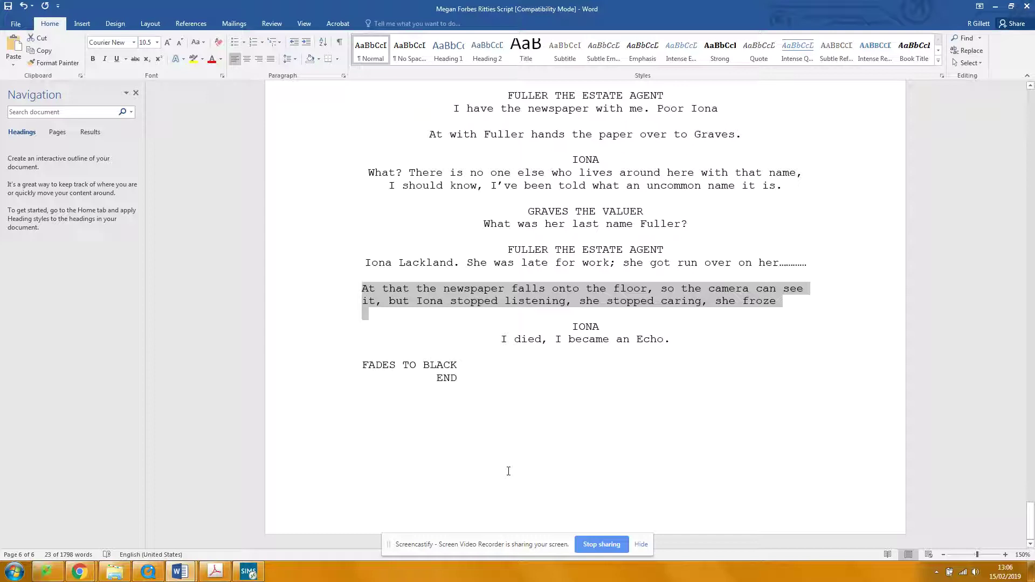
key("ctrl+s")
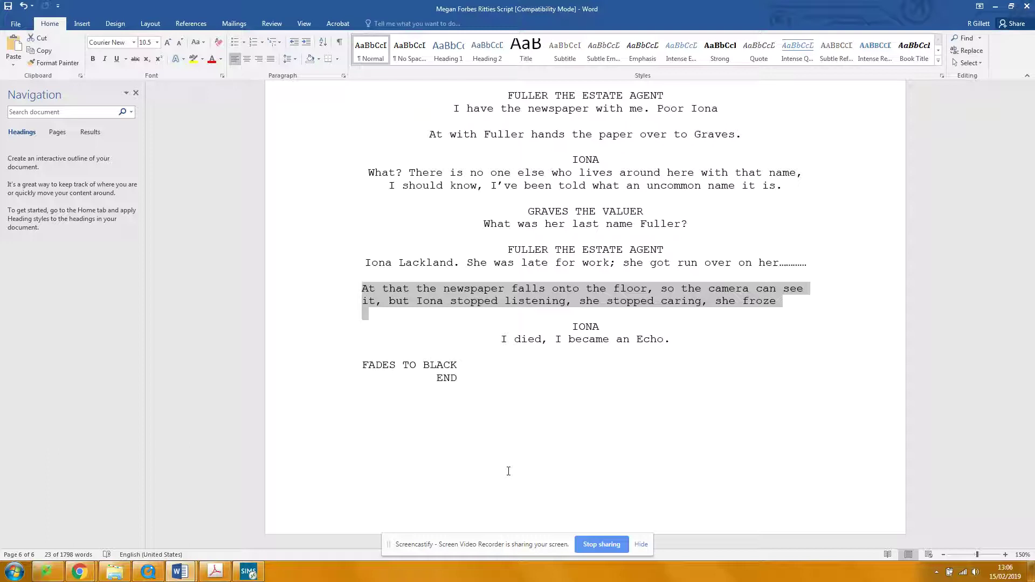
Step: Replace the comma after 'floor' with a full stop and add 'WE see a close up of the headline TRAGIC DEATH OF LOCAL GIRL.'
left_click(667, 291)
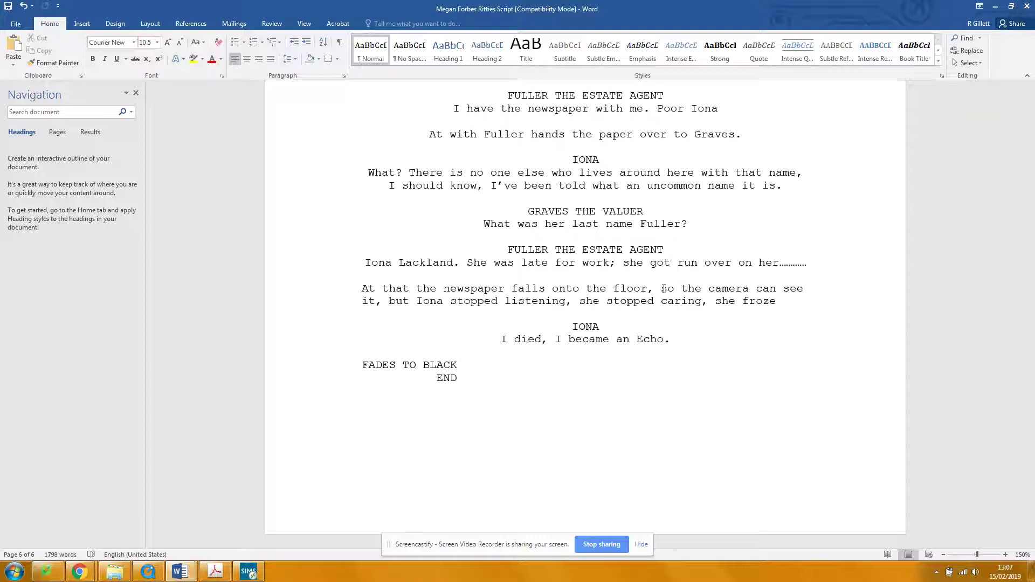
left_click(663, 289)
key("BackSpace")
key("BackSpace")
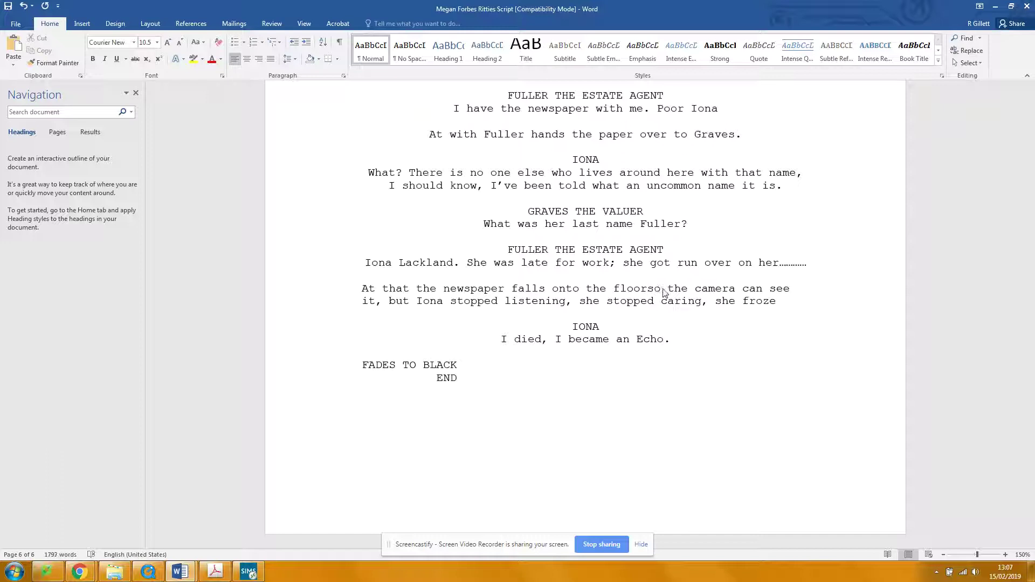
type(". ")
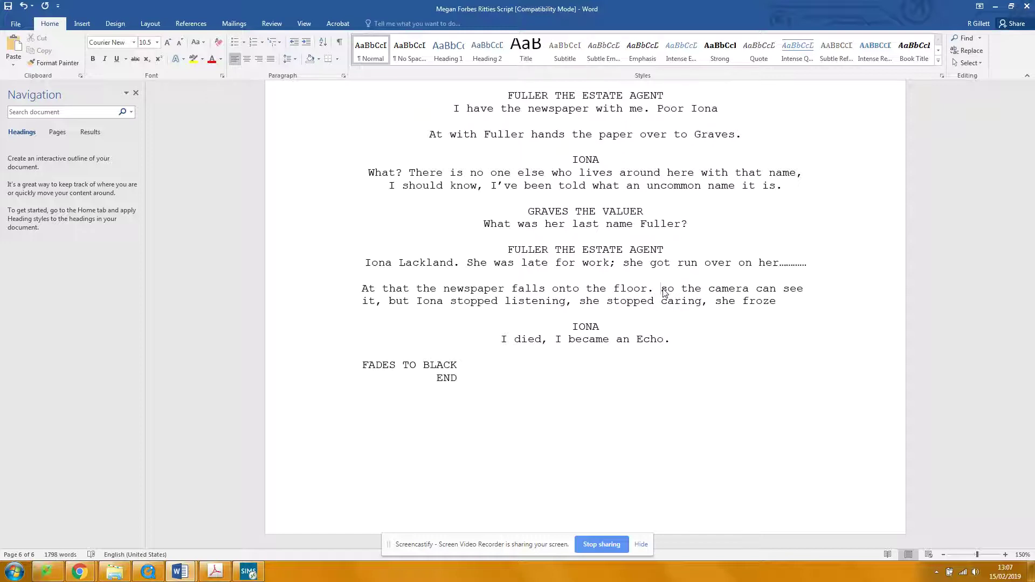
type("Camer")
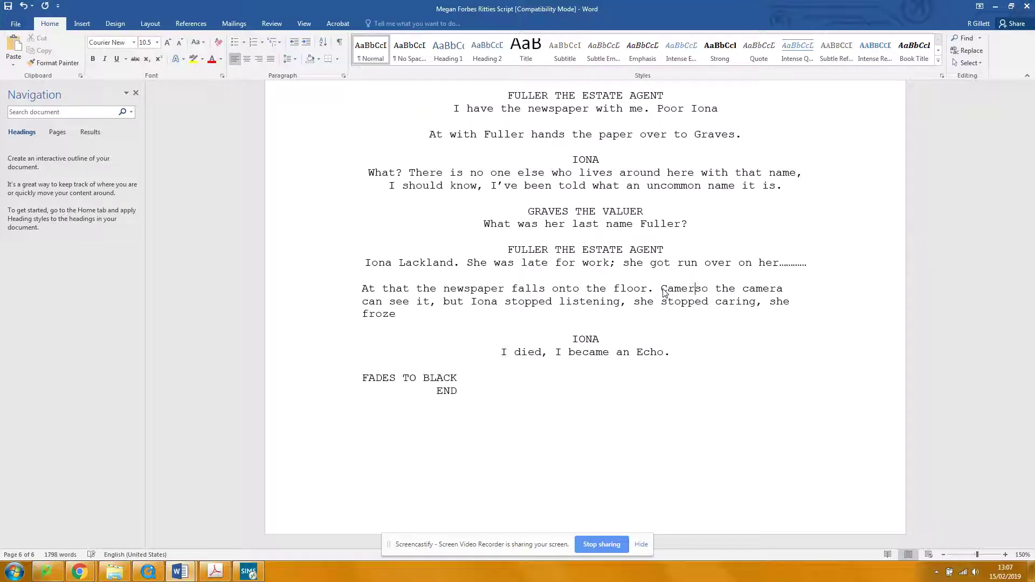
type("a")
key("BackSpace")
key("BackSpace")
key("BackSpace")
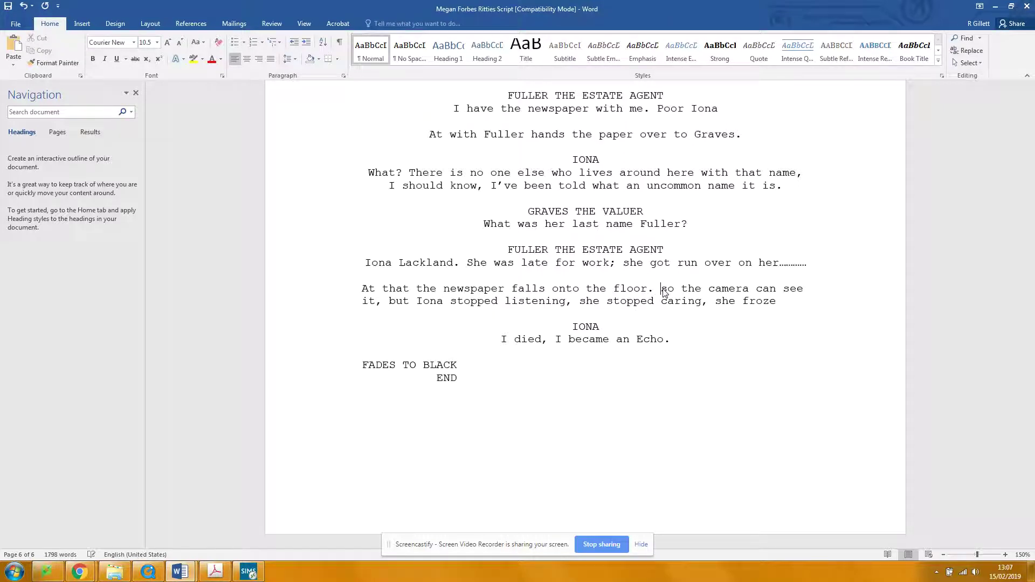
type("WE se")
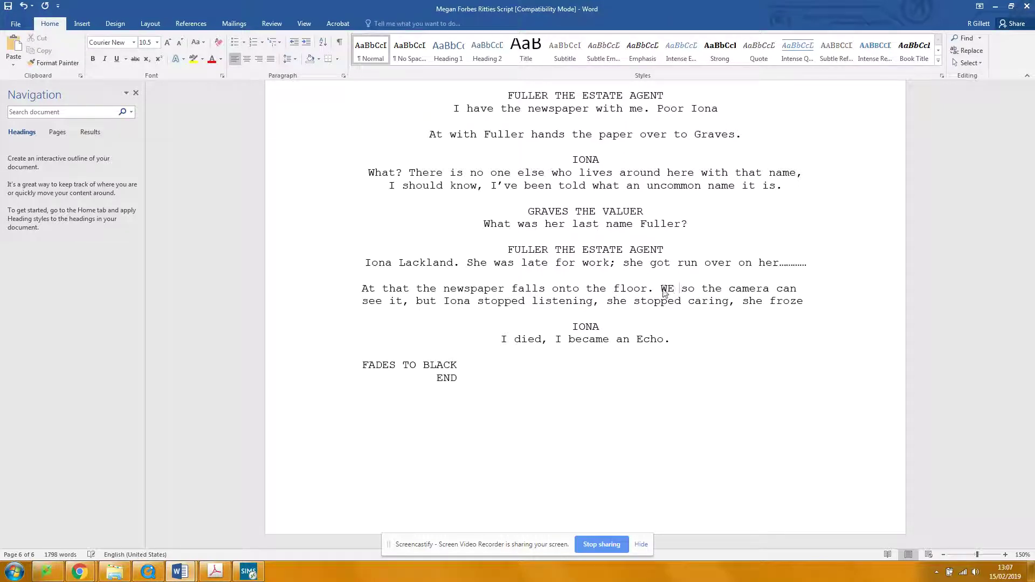
type("e a clos")
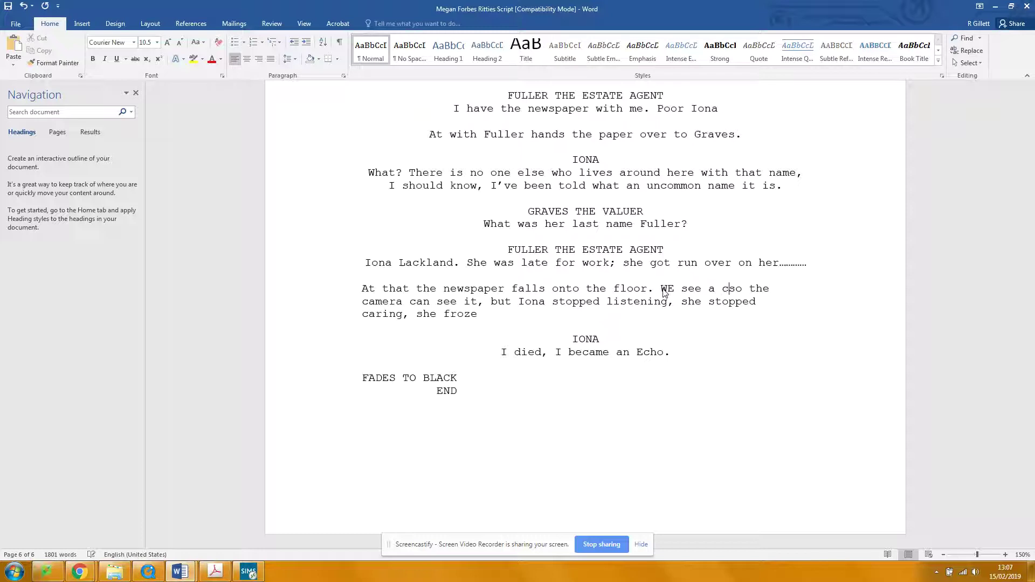
type("e up of")
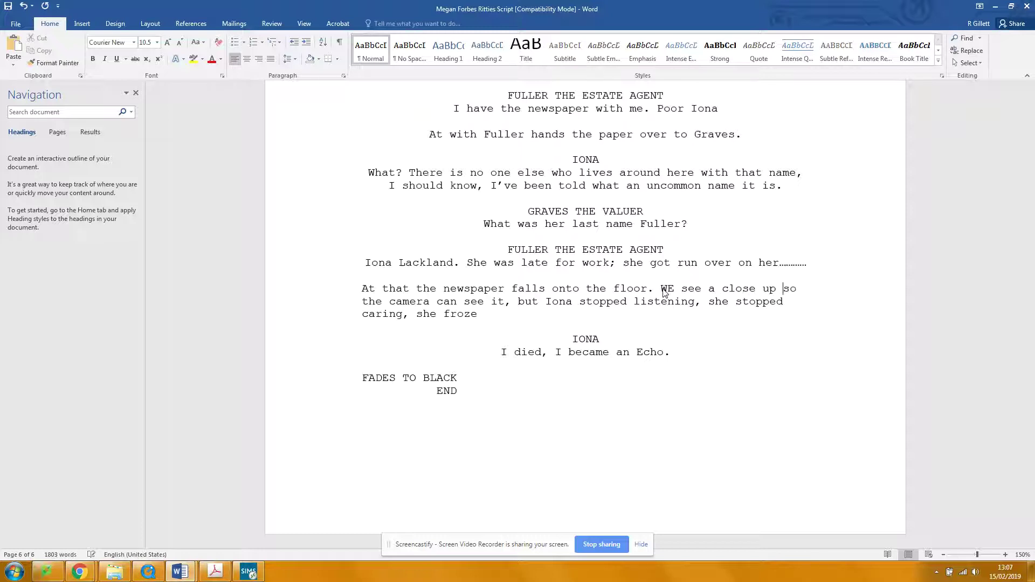
type(" the head")
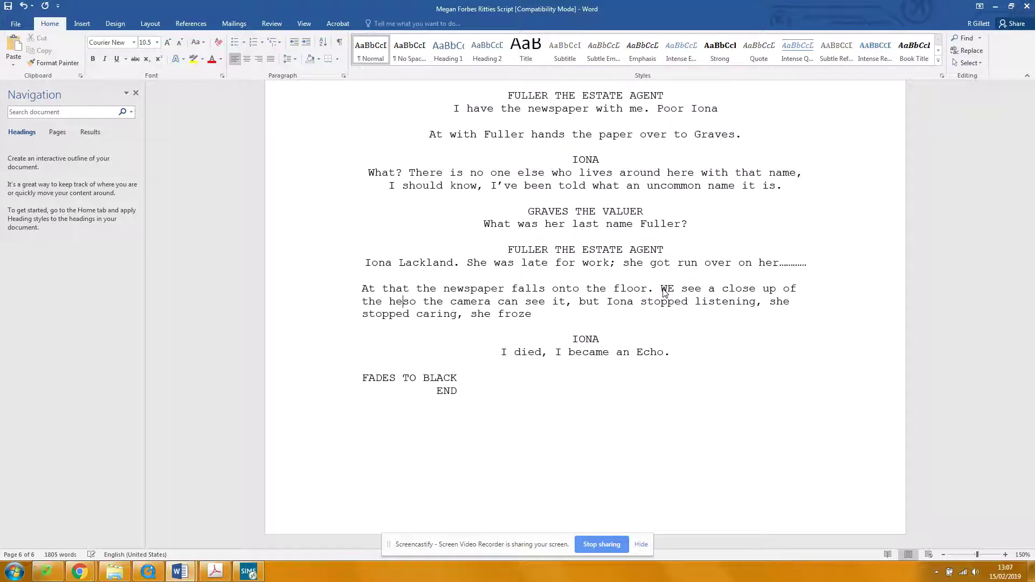
type("line ")
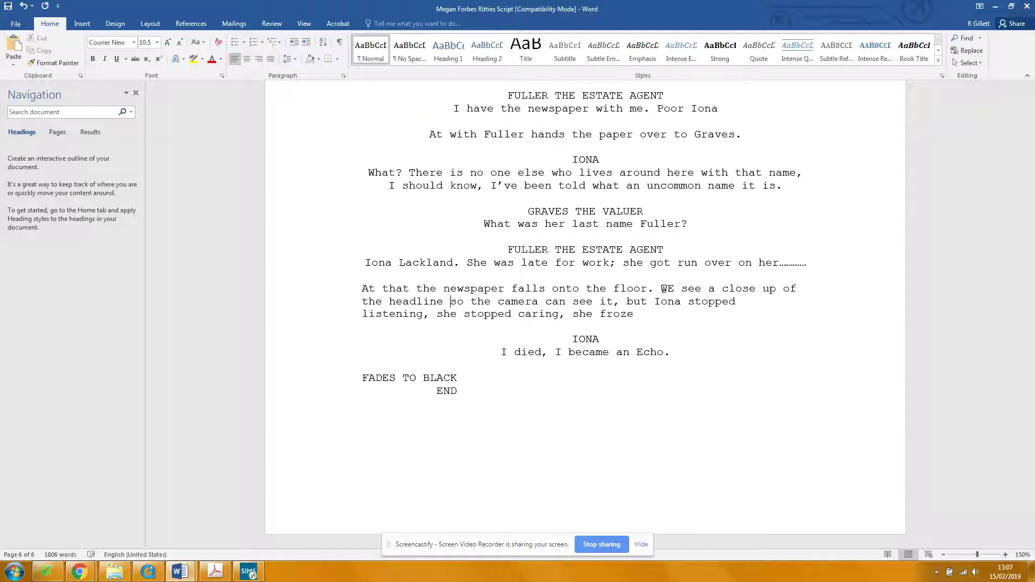
type("GIRL")
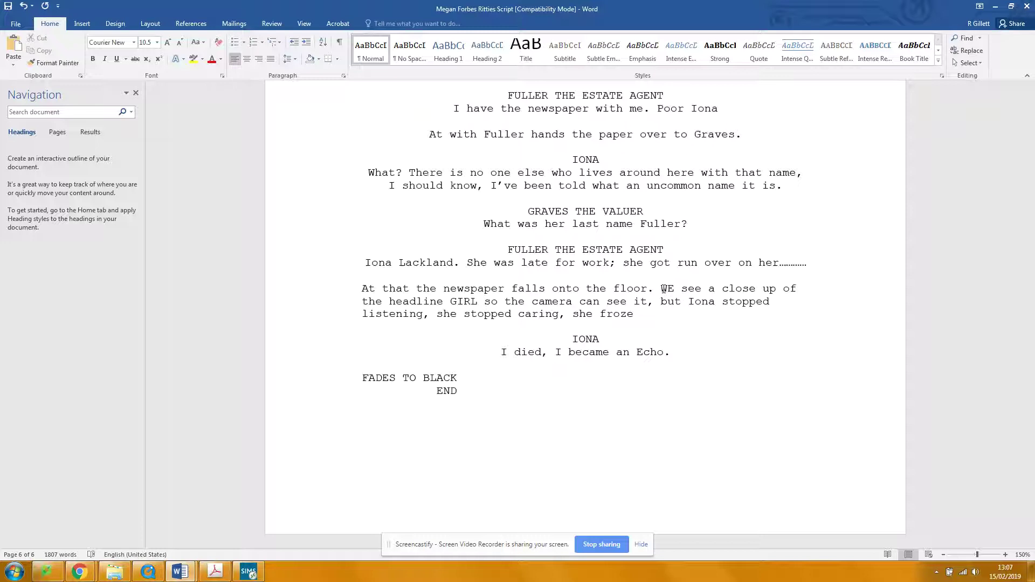
key("BackSpace")
key("BackSpace")
key("BackSpace")
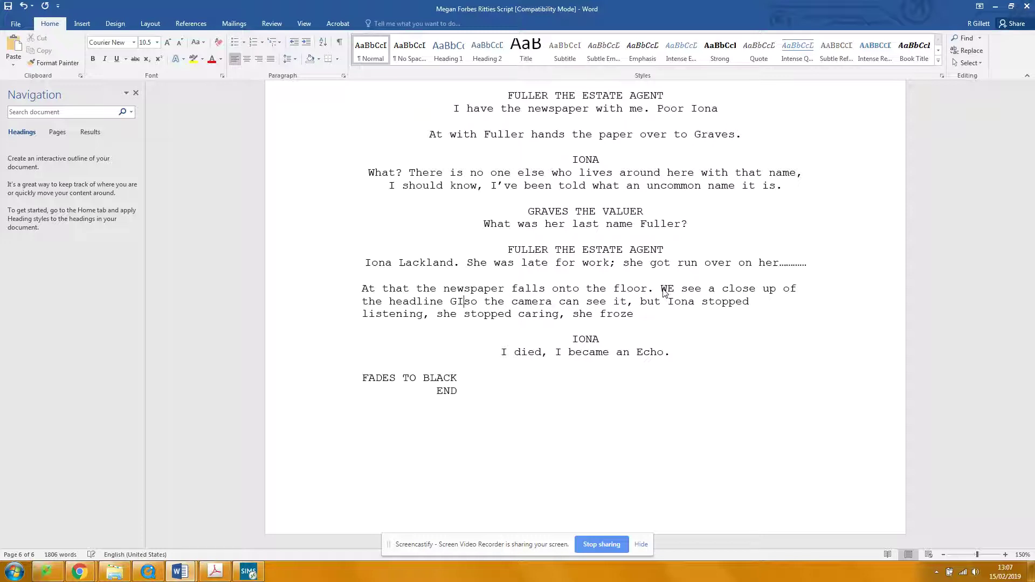
type("TRAG")
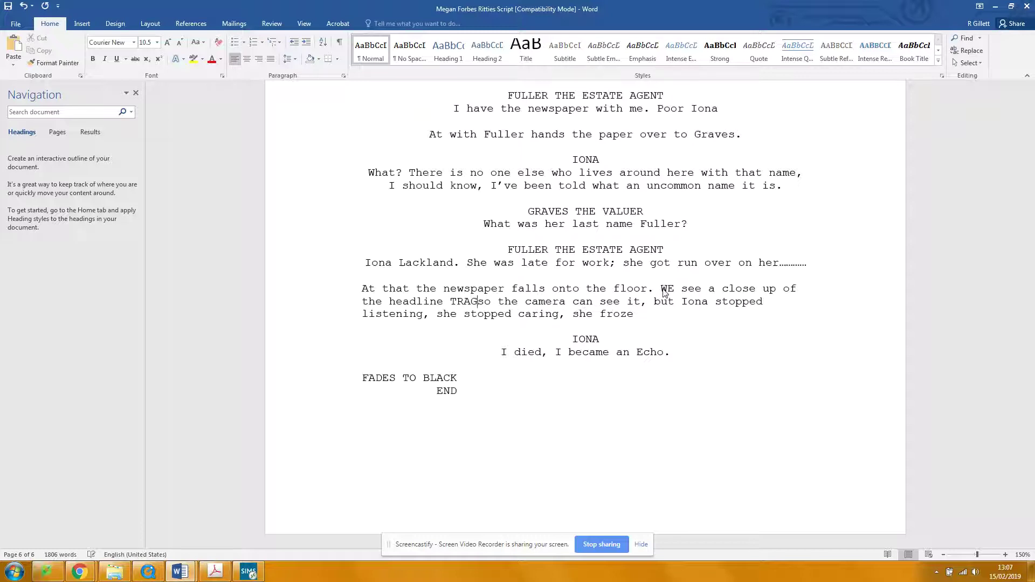
type("IC DEA")
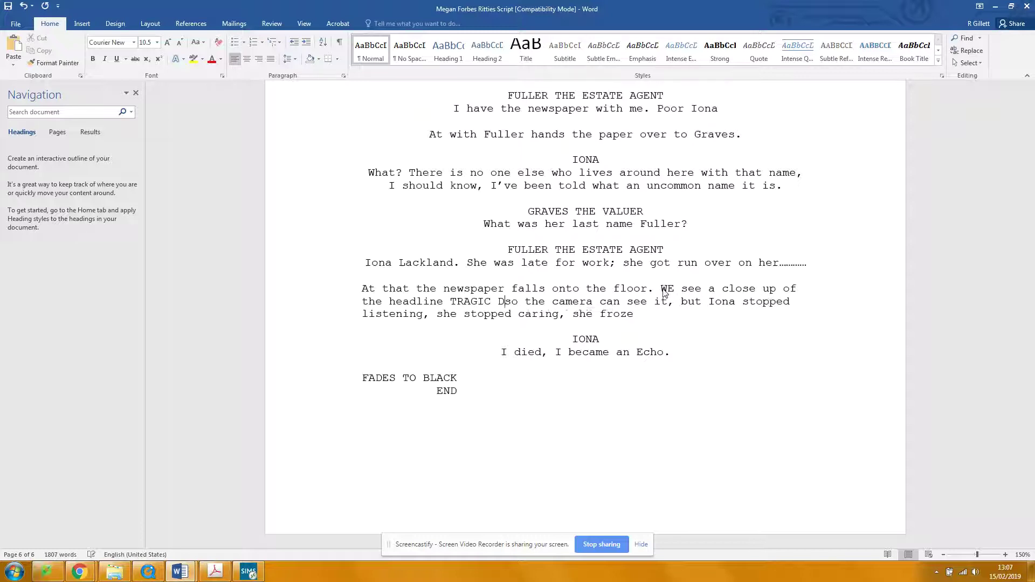
type("TH OF LO")
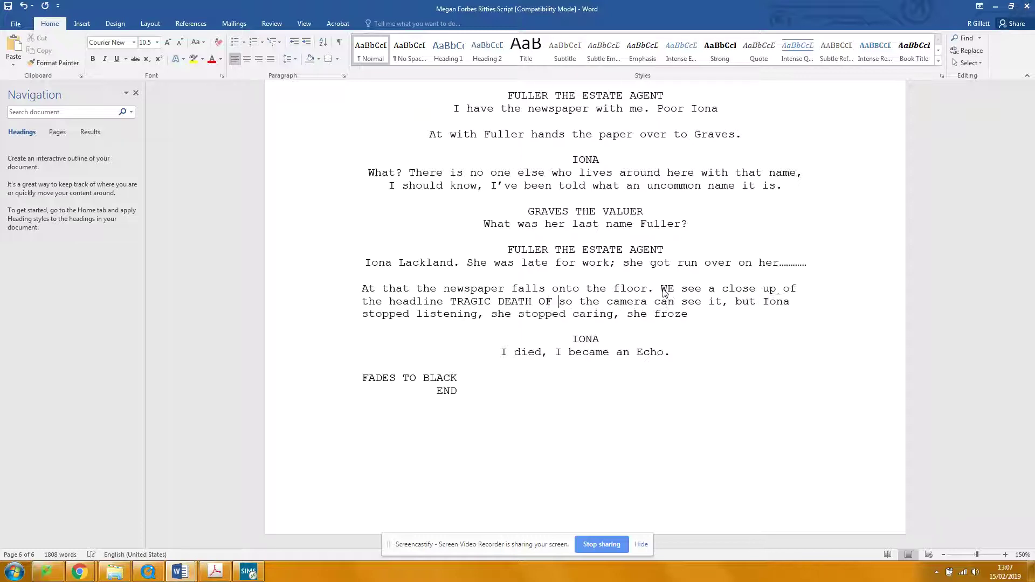
type("CAL GI")
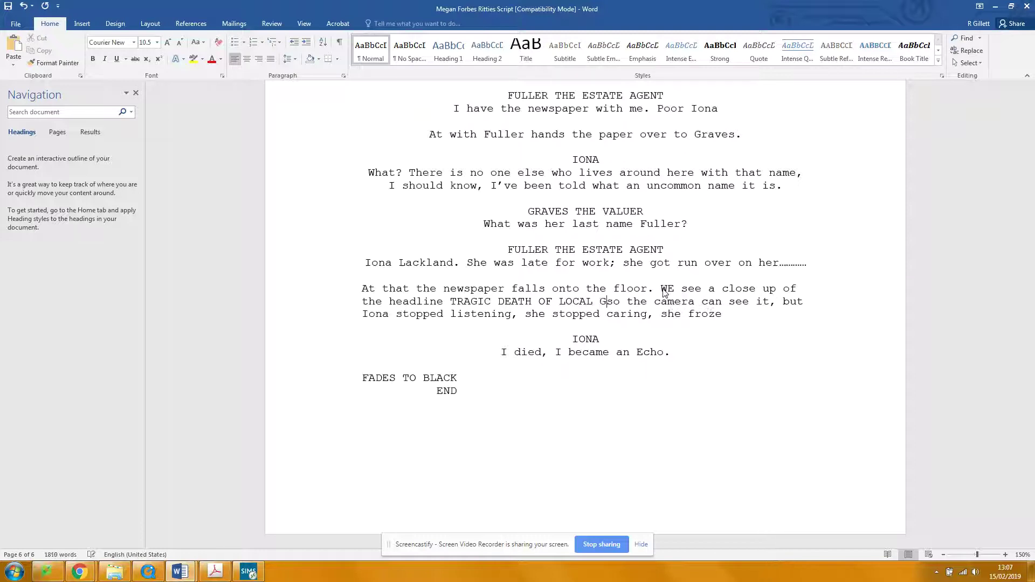
type("RL")
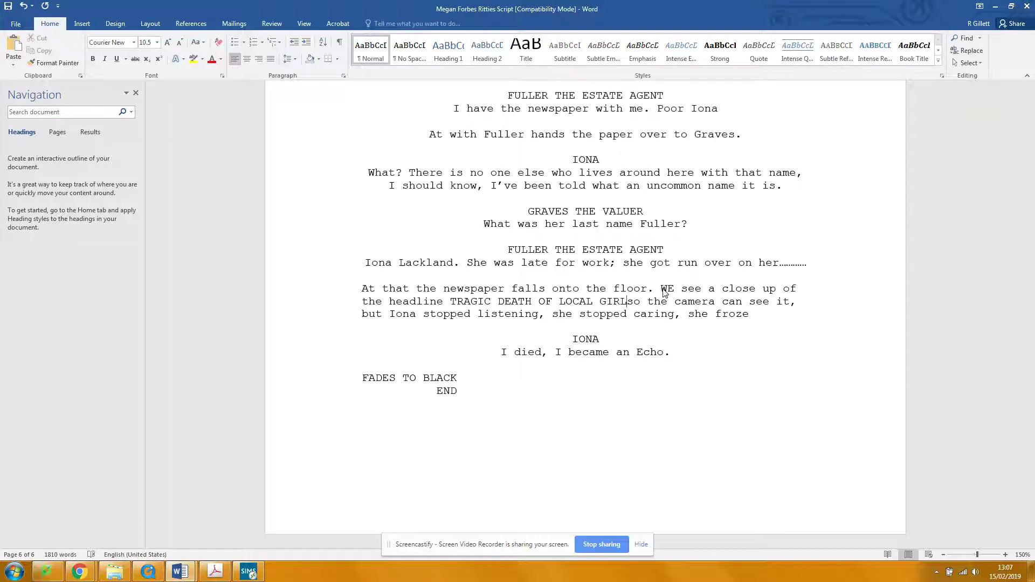
type(".")
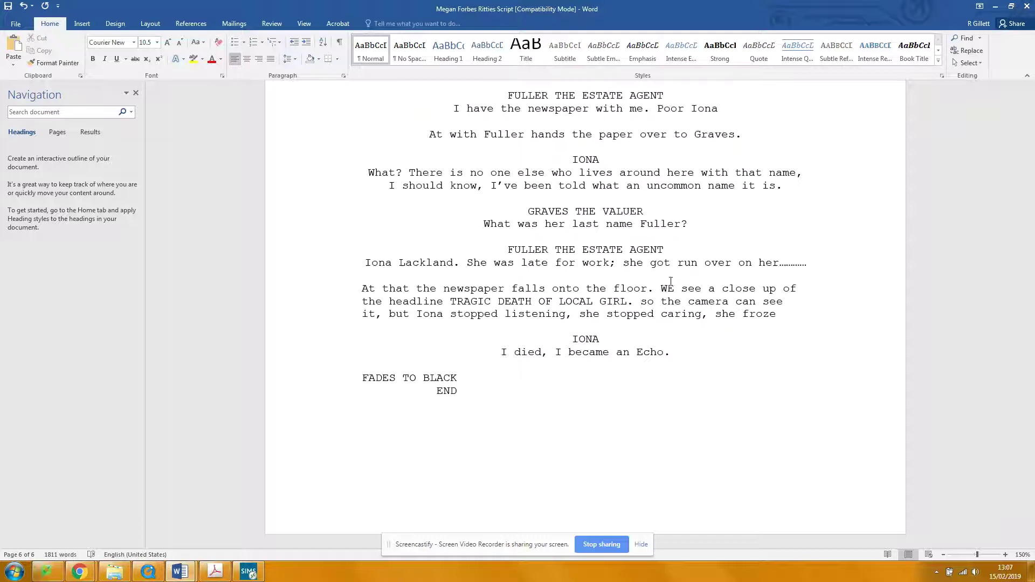
Step: Correct 'WE see' to 'We see' in the headline sentence
mouse_move(642, 303)
left_mouse_down()
mouse_move(518, 325)
mouse_move(414, 314)
left_mouse_up()
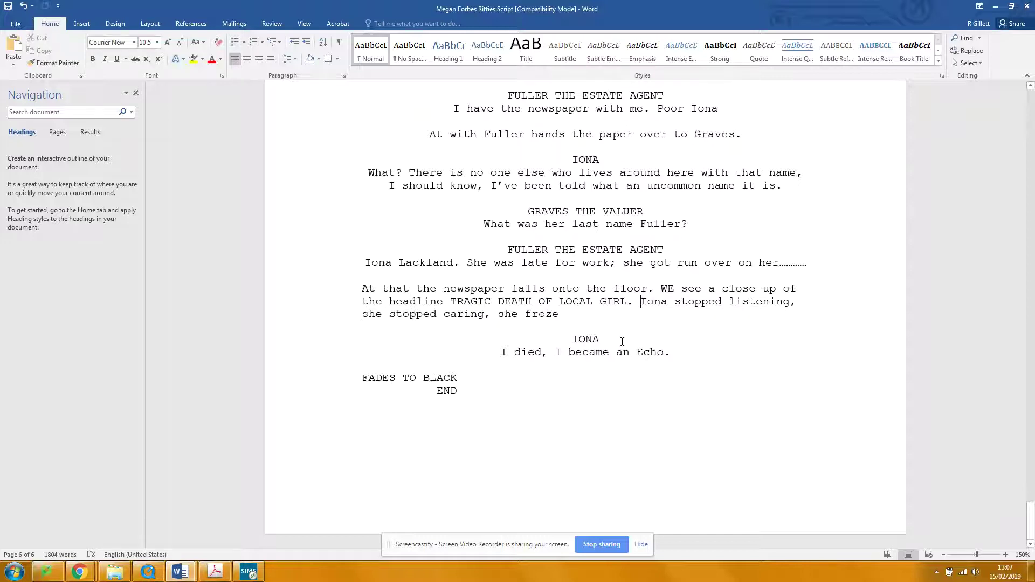
left_click(655, 301, "ctrl")
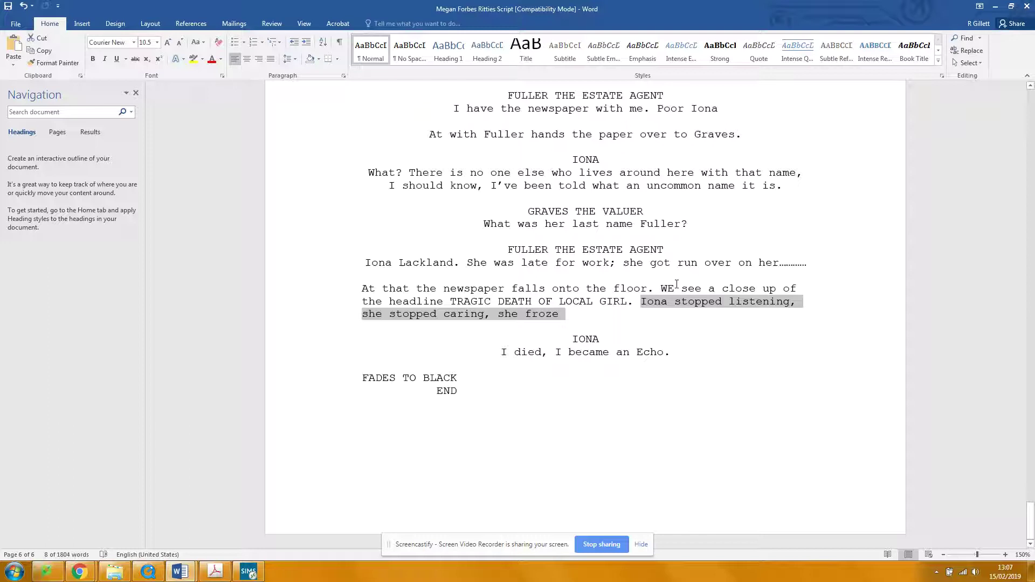
left_click(677, 288)
key("BackSpace")
type("e")
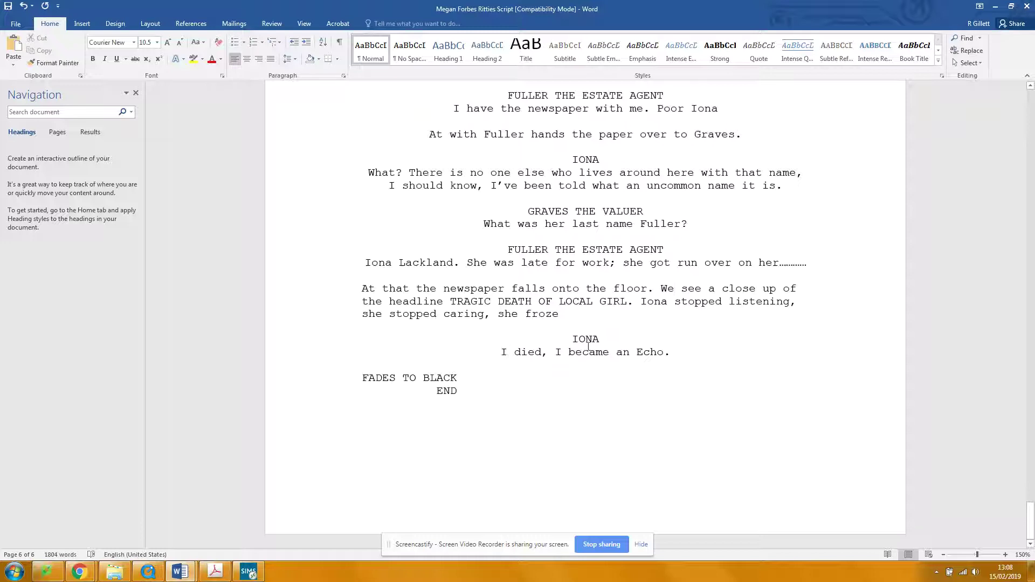
Step: Start 'Iona stopped listening…' as its own paragraph
left_click_drag(673, 354, 506, 353)
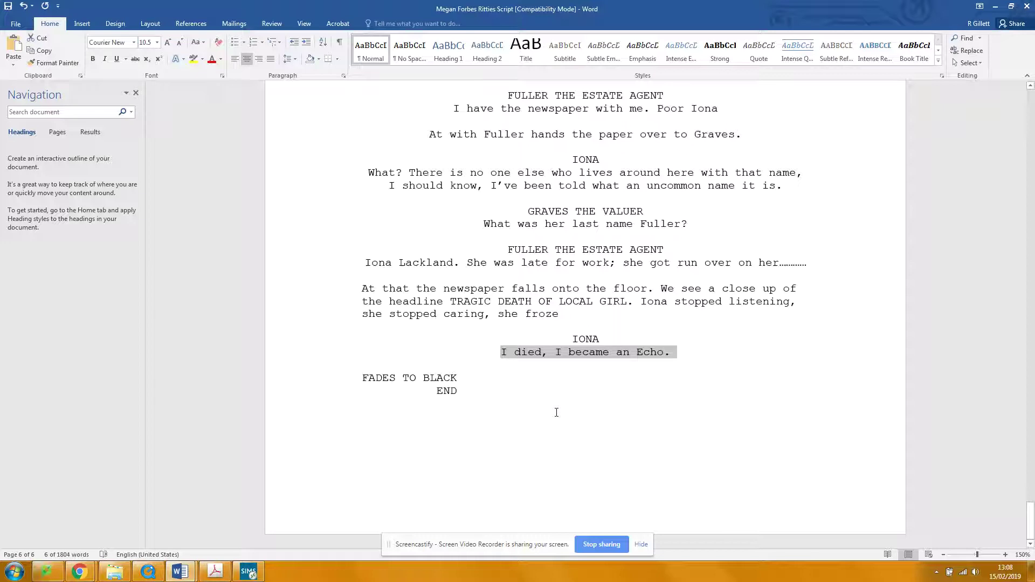
left_click(642, 303)
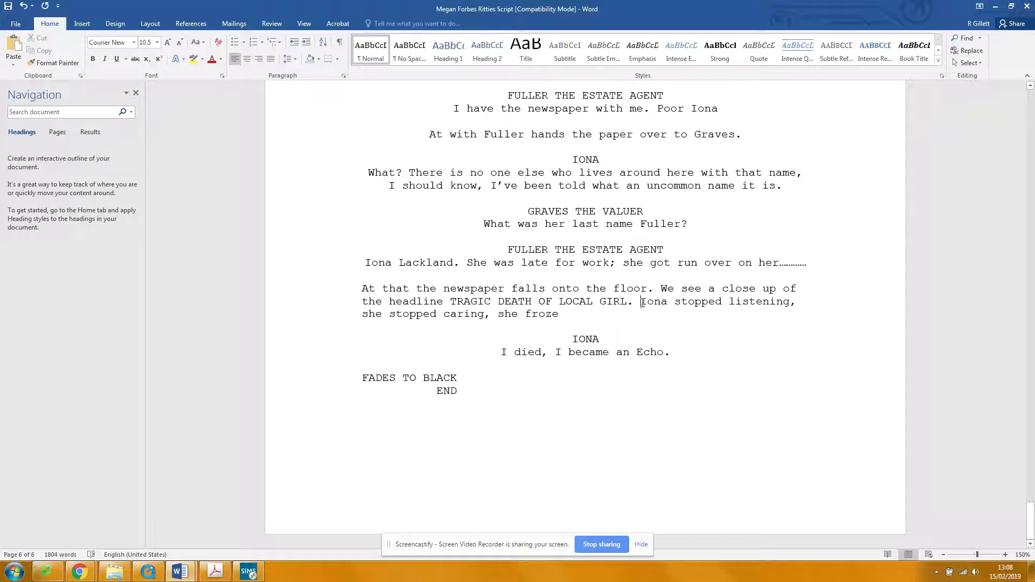
key("Return")
key("Return")
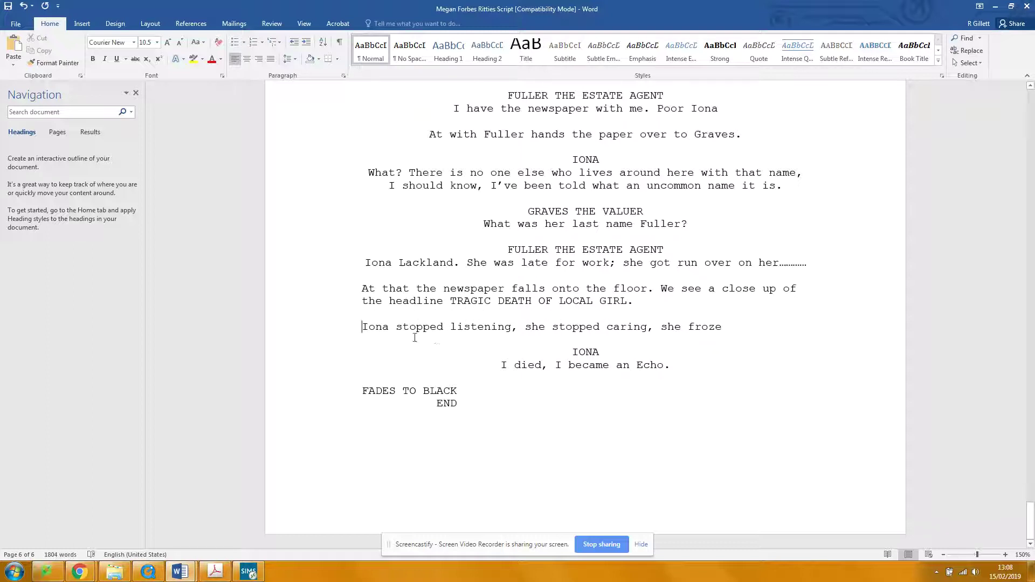
Step: Change the line to present tense: 'Iona stops listening, she stops caring, she freezes'
left_click_drag(442, 328, 425, 329)
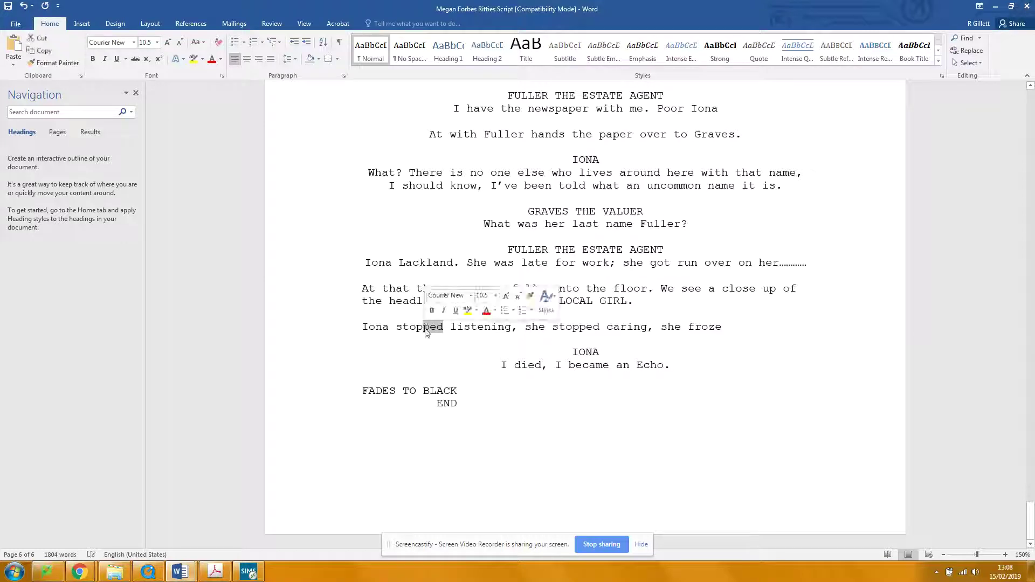
key("BackSpace")
type("s")
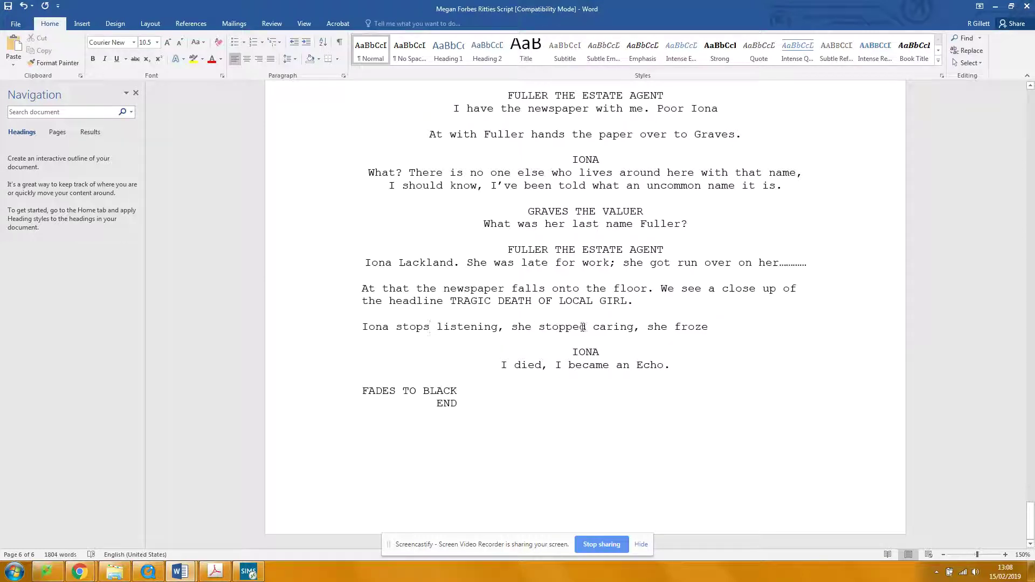
left_click_drag(587, 328, 566, 327)
key("BackSpace")
type("s")
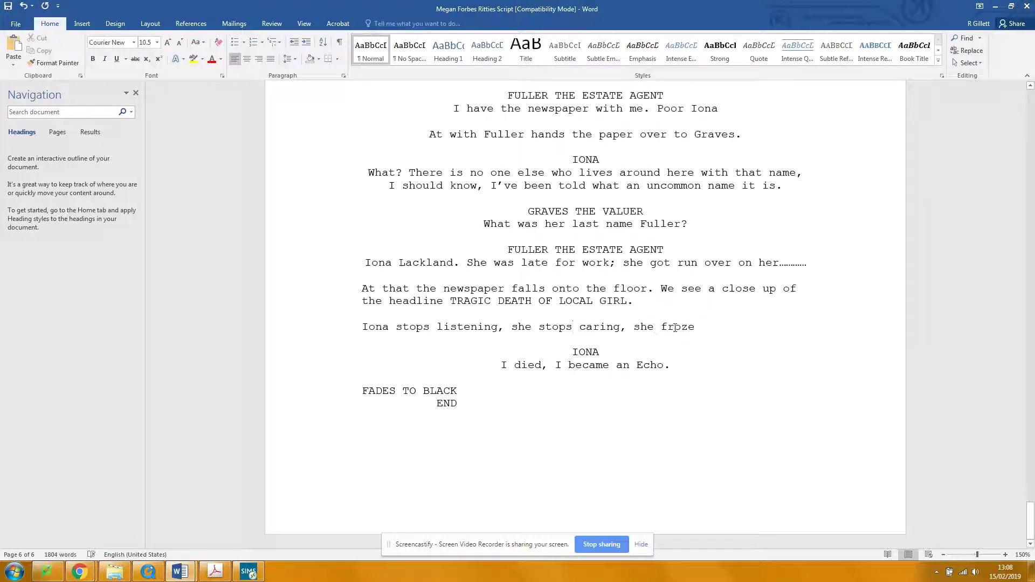
left_click(680, 326)
type("e")
left_click(701, 327)
type("s")
Step: Put 'THE END' on its own line and tab it toward the page centre
left_click(457, 404)
left_click(437, 404)
key("Return")
key("Return")
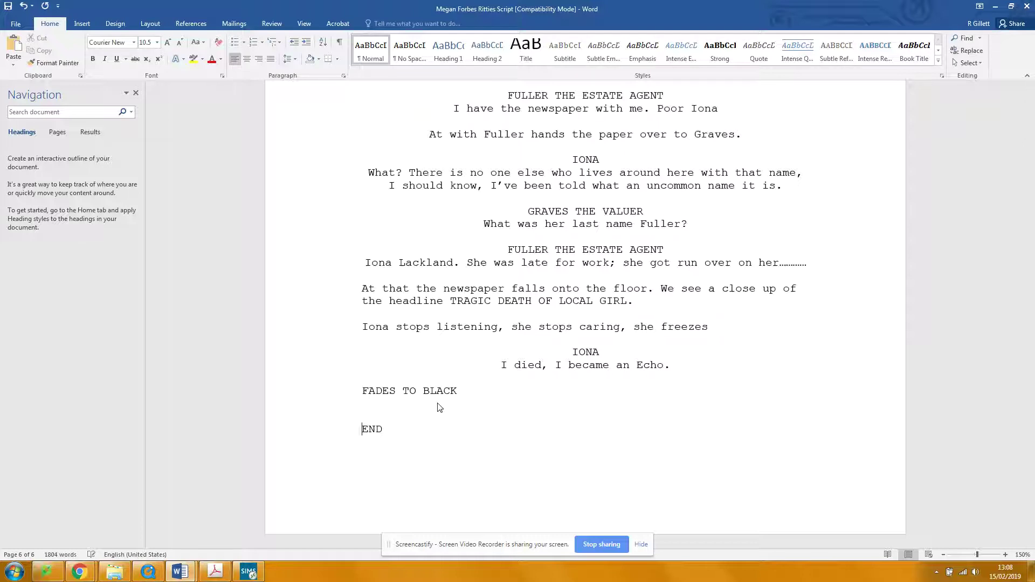
type("THE")
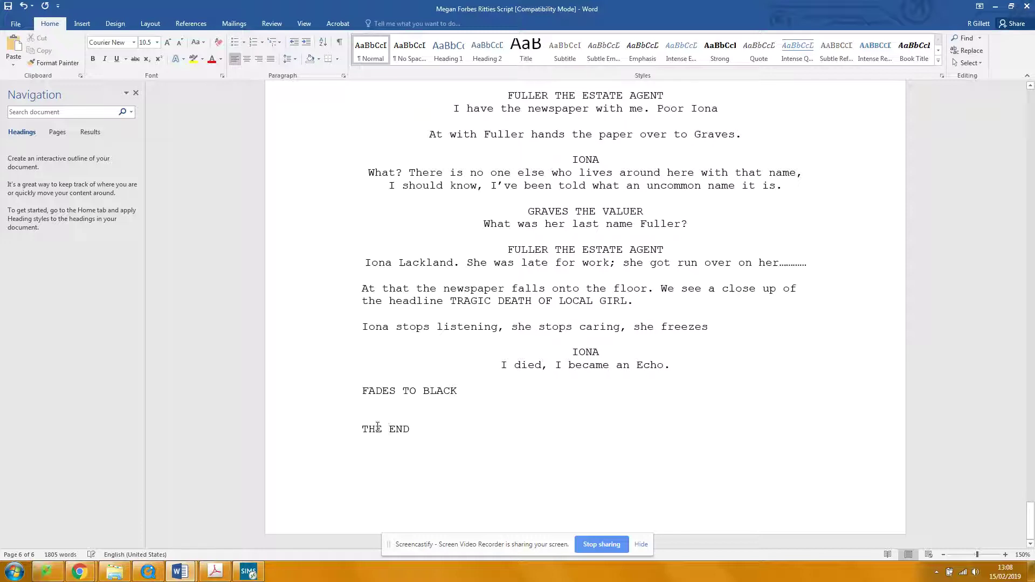
left_click(363, 430)
key("Tab")
key("Tab")
key("Tab")
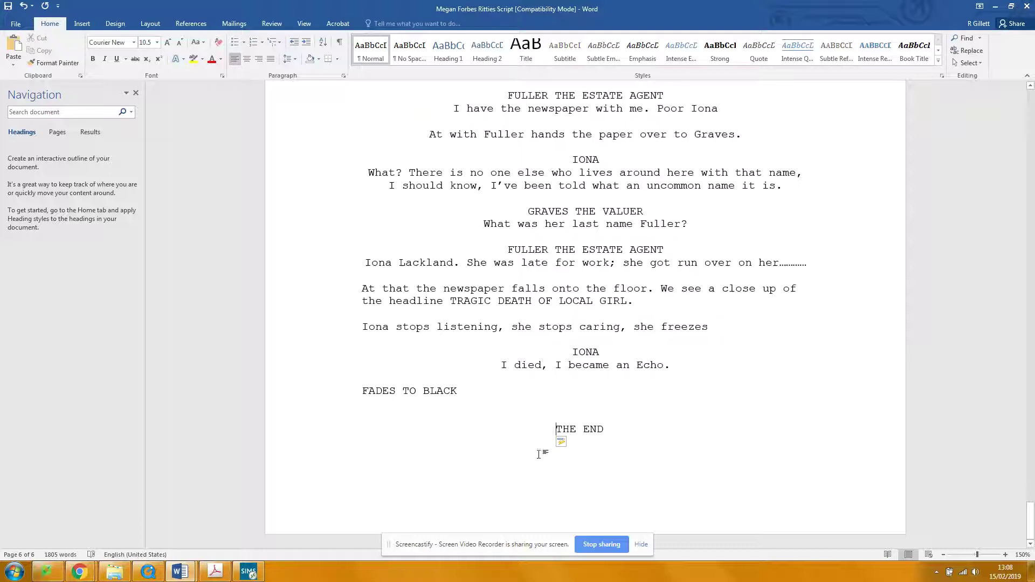
Step: Start a Save As copy of the script and choose the H: network drive as its location
scroll(728, 418, "up", 10)
scroll(728, 416, "up", 5)
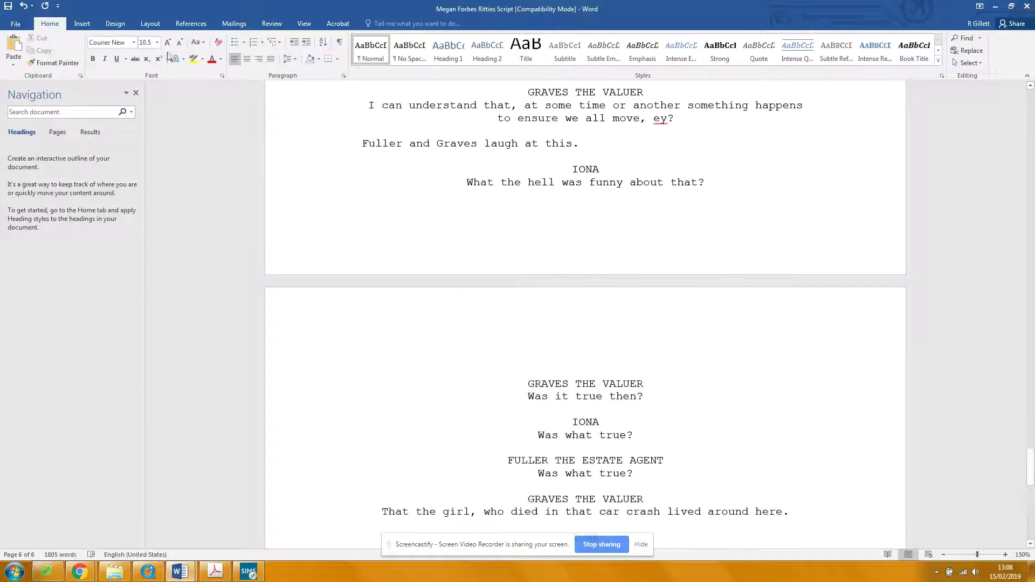
left_click(16, 24)
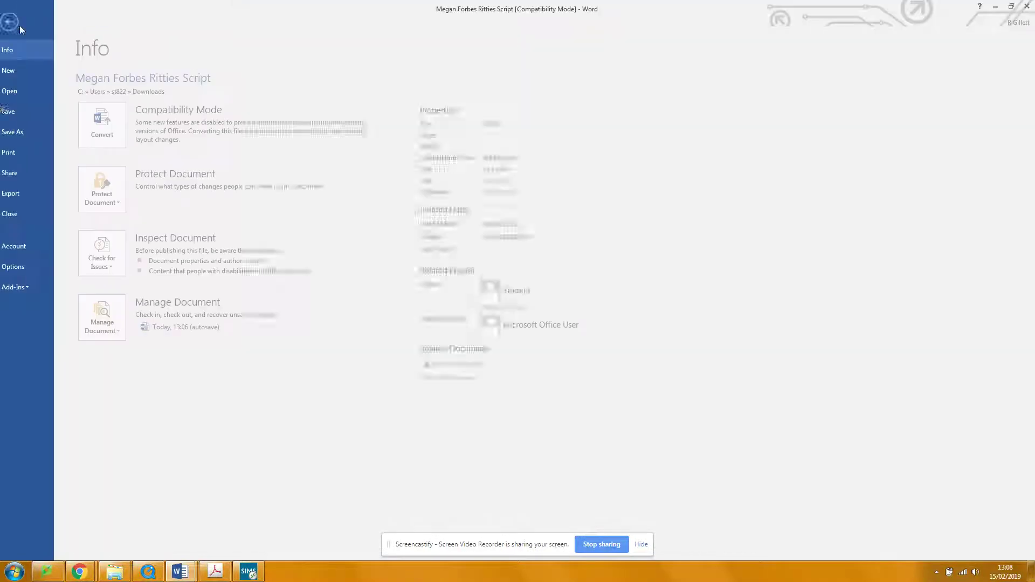
left_click(23, 133)
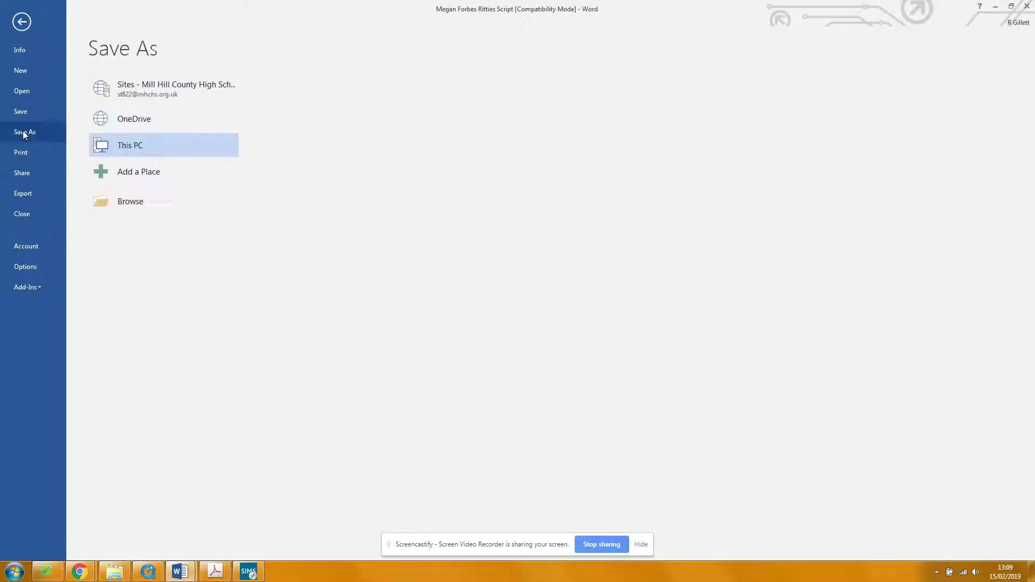
left_click(141, 197)
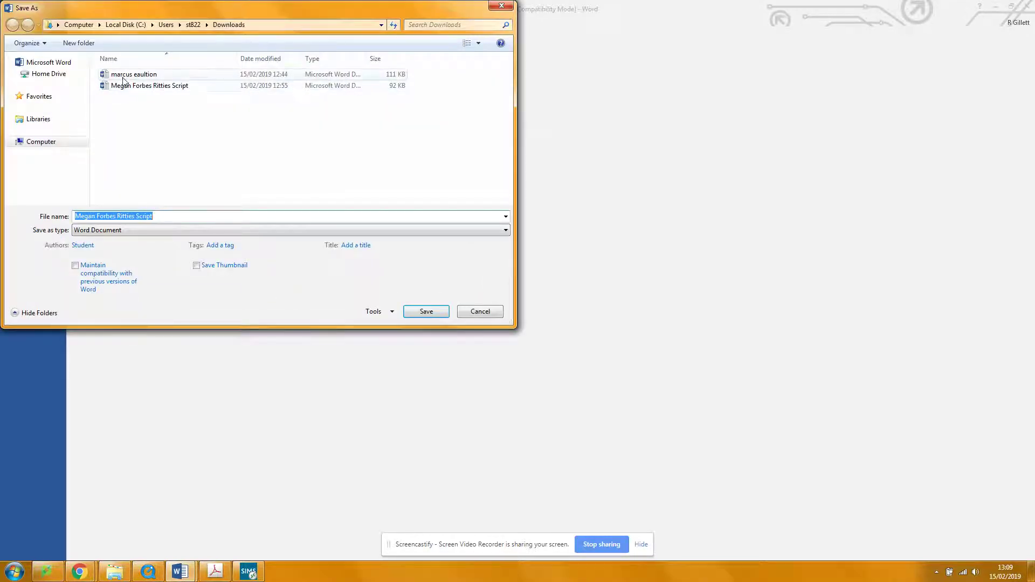
left_click(40, 143)
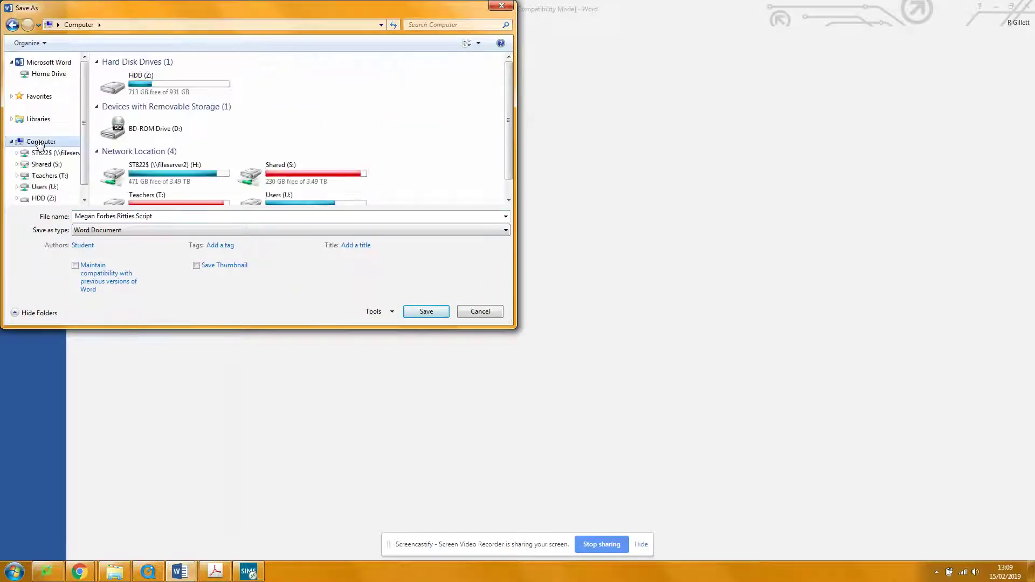
double_click(150, 172)
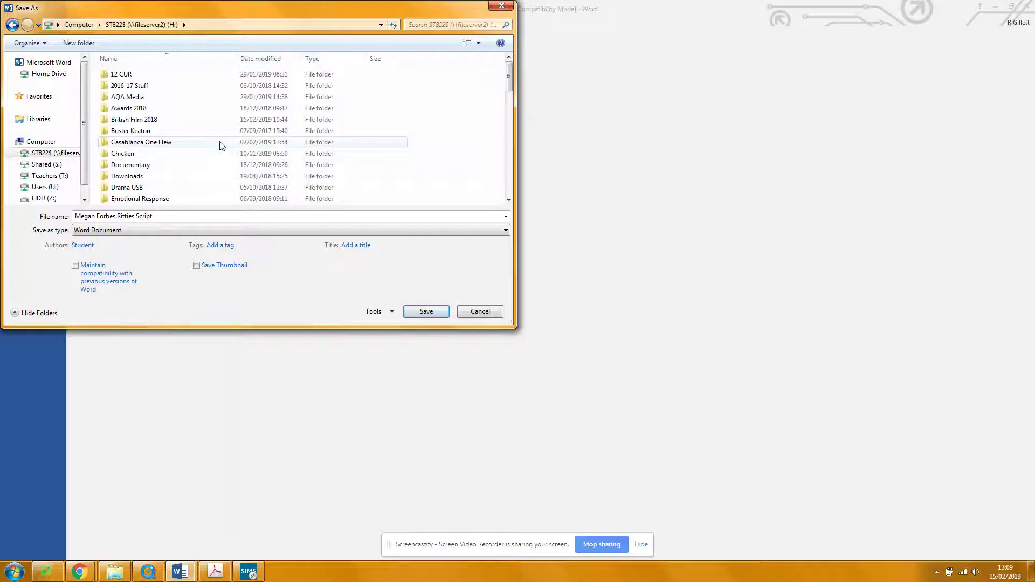
Step: Append ' tweak' to the file name and save, accepting the upgrade to the newest format
scroll(218, 151, "down", 5)
scroll(216, 155, "down", 5)
scroll(214, 157, "up", 10)
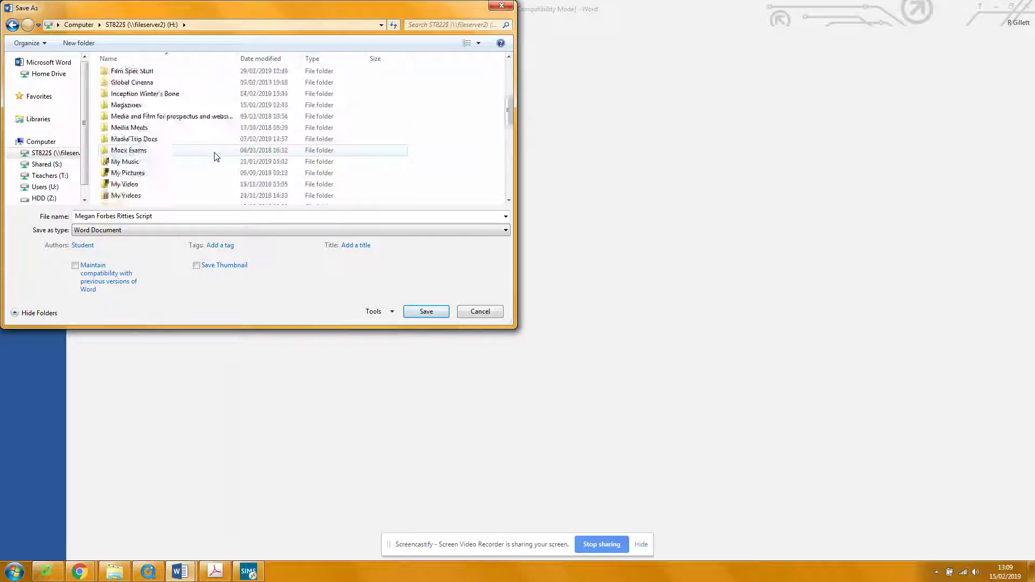
scroll(215, 158, "down", 5)
scroll(214, 158, "down", 5)
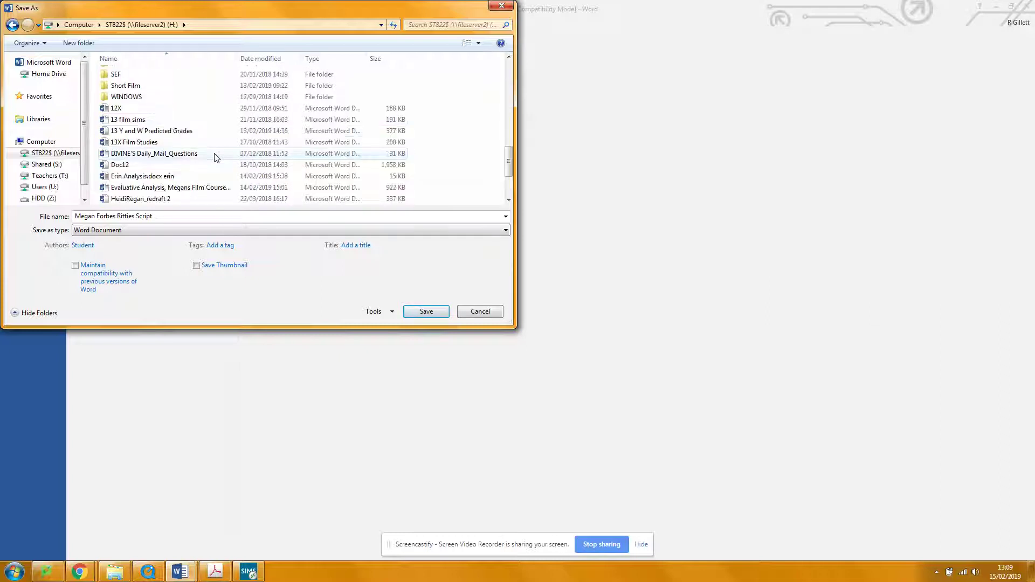
scroll(213, 162, "up", 15)
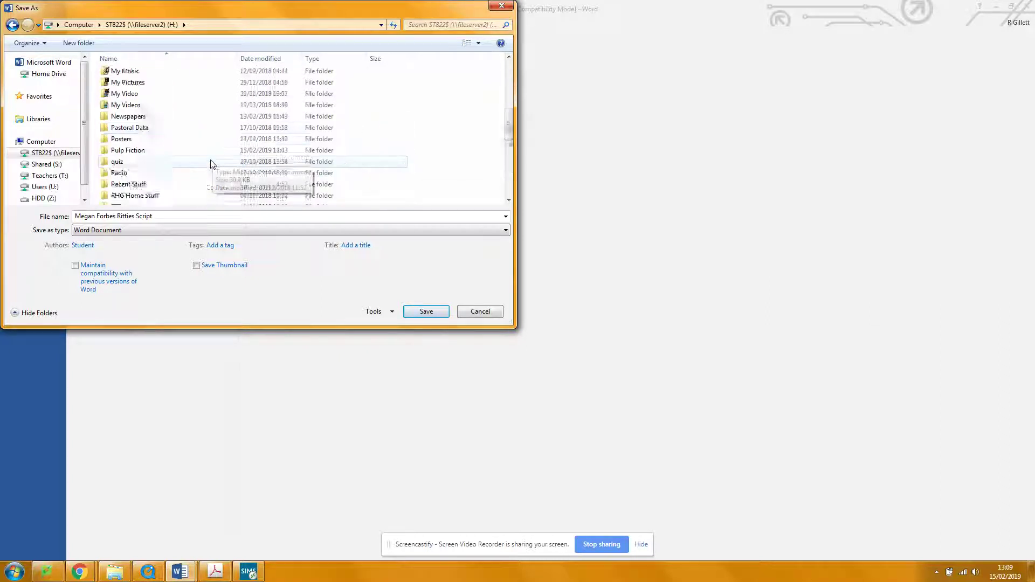
scroll(211, 164, "down", 12)
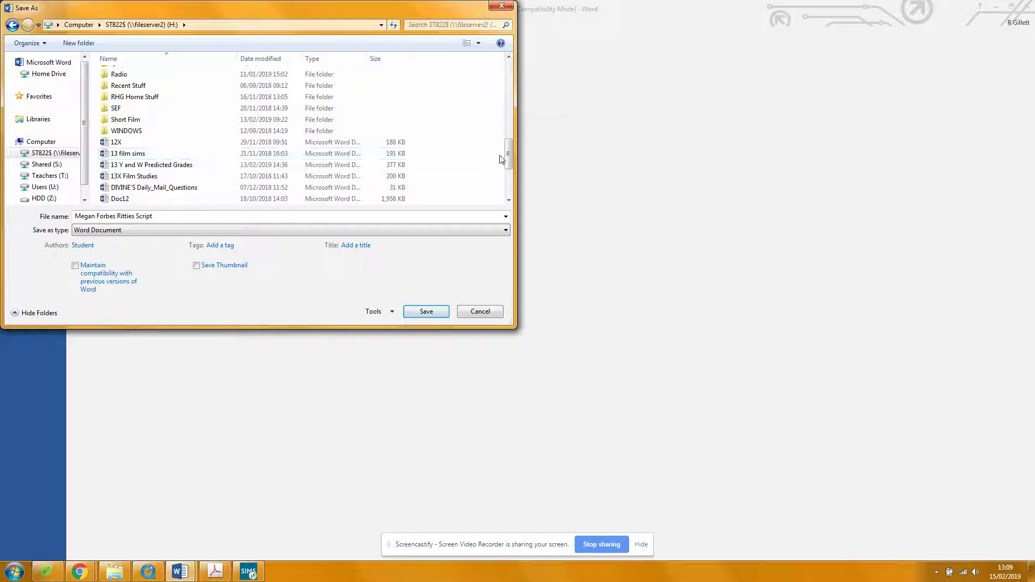
left_click(153, 218)
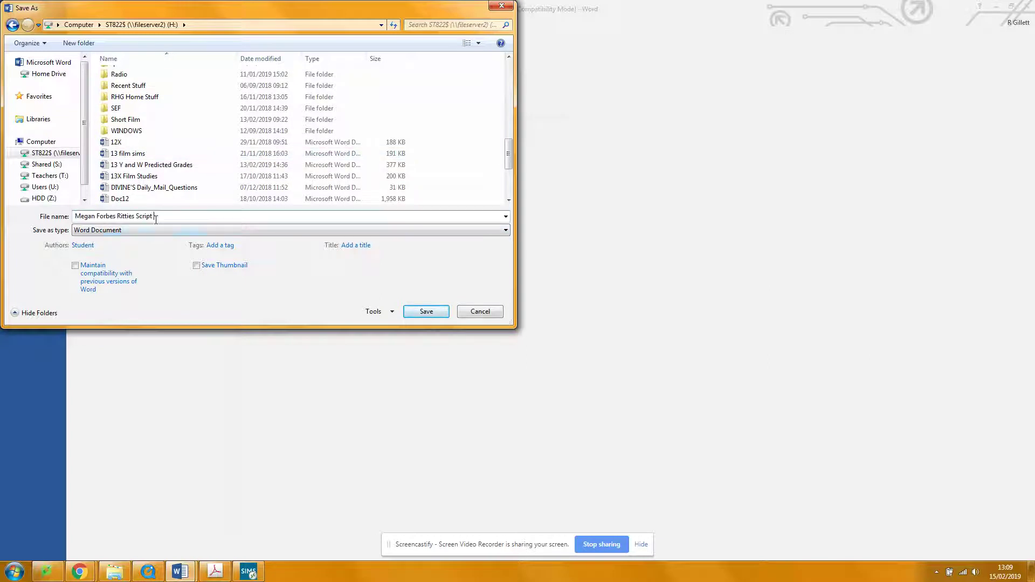
type("teak")
left_click(157, 216)
type("weak")
left_click(426, 312)
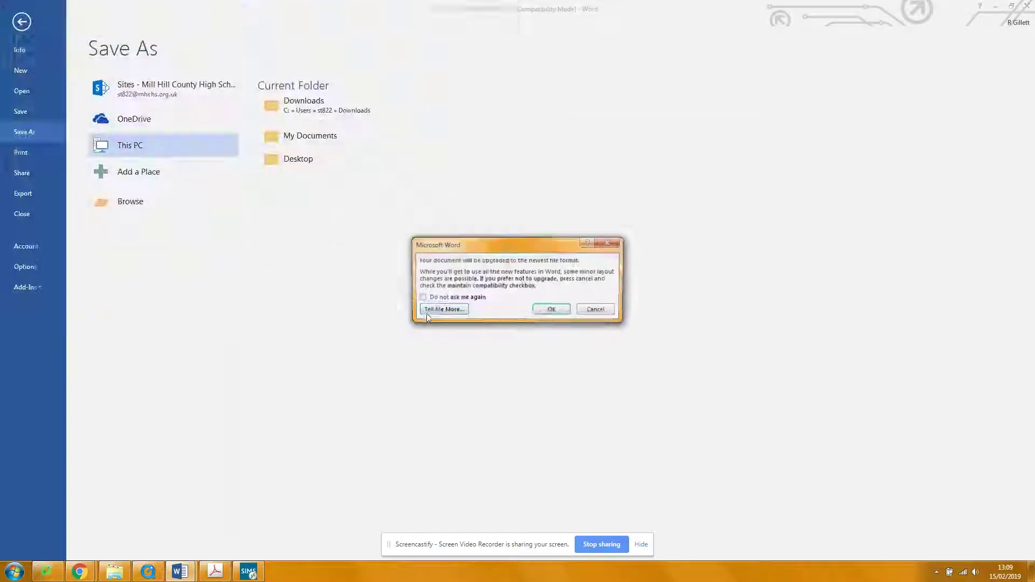
left_click(560, 314)
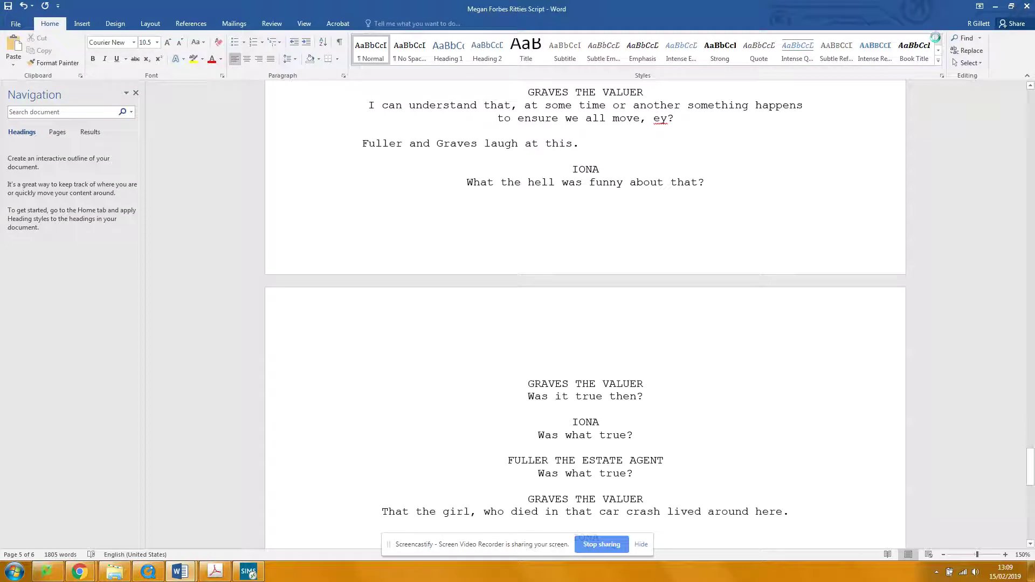
Step: Close Word, then in Outlook Web App reply to the student's script email and begin attaching a file
left_click(1024, 6)
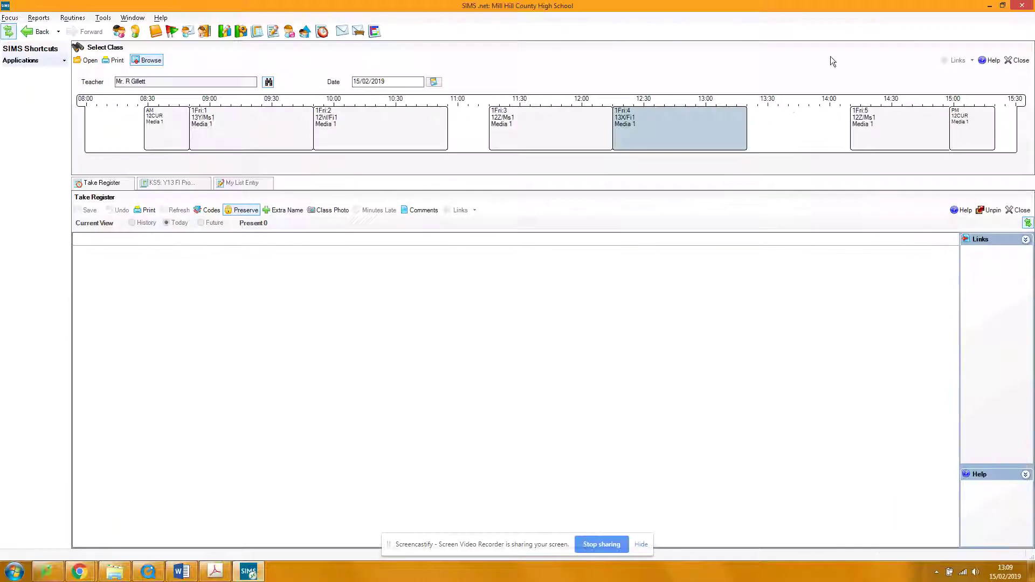
left_click(86, 572)
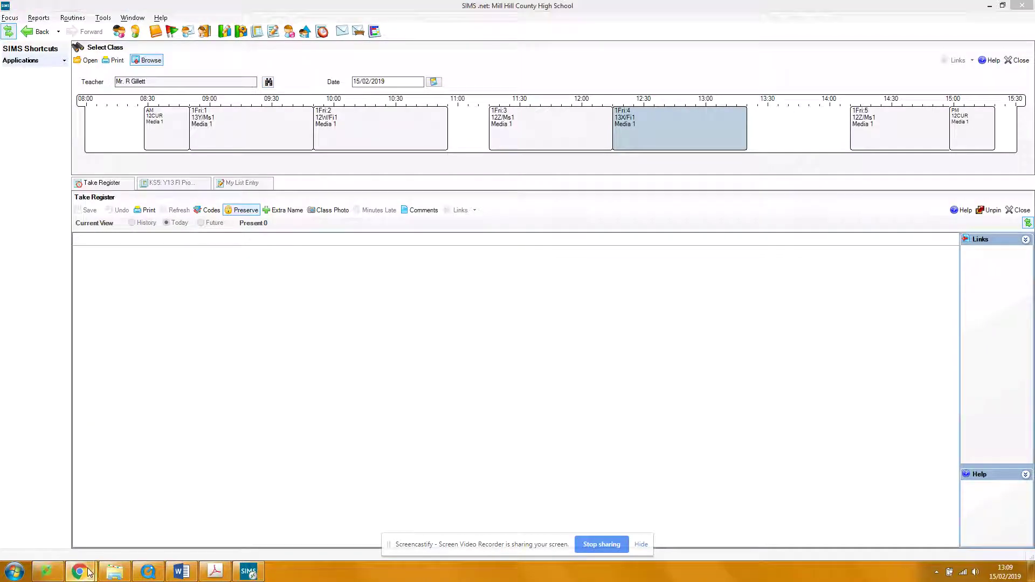
left_click(65, 506)
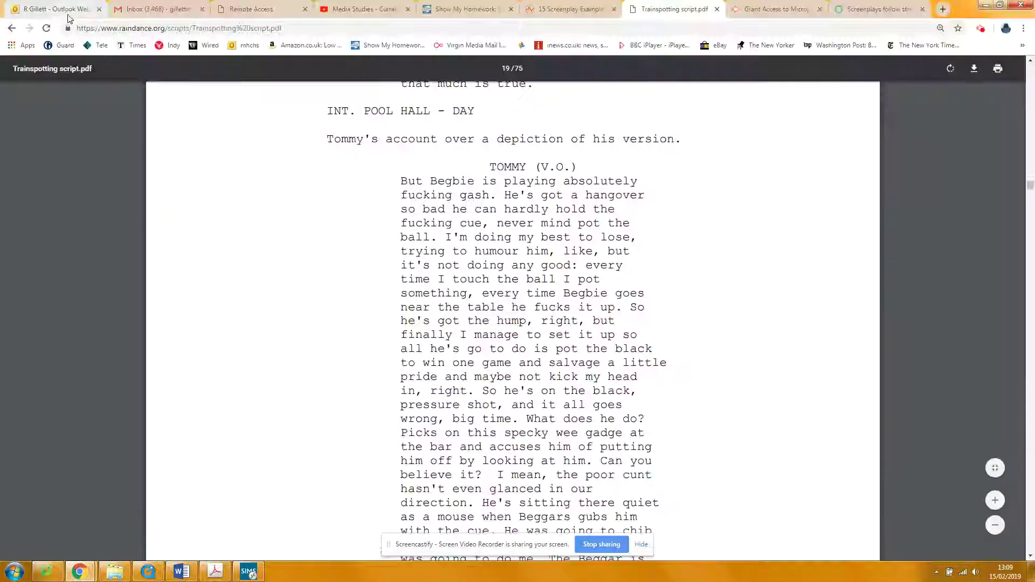
left_click(69, 10)
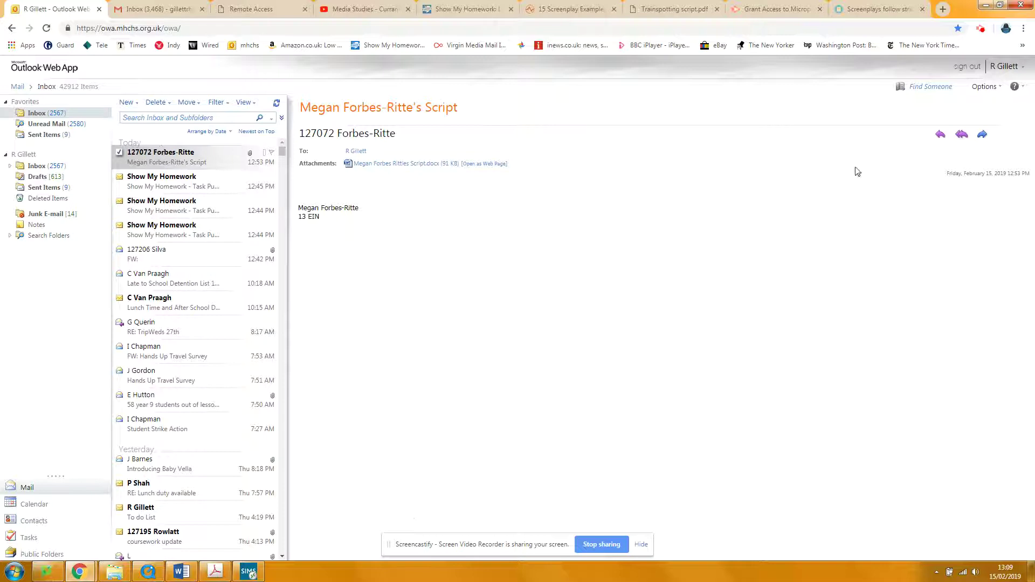
left_click(941, 135)
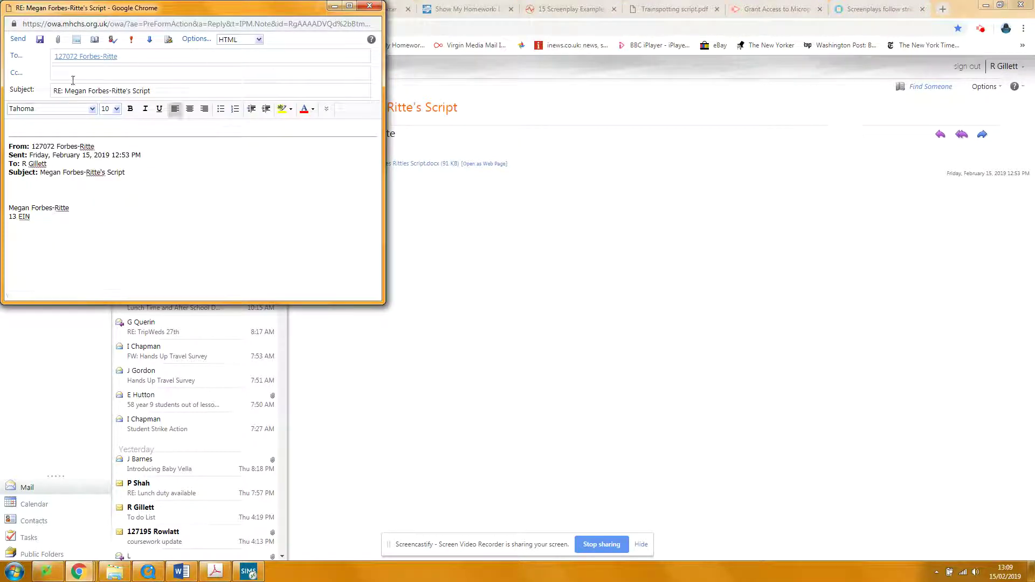
left_click(58, 39)
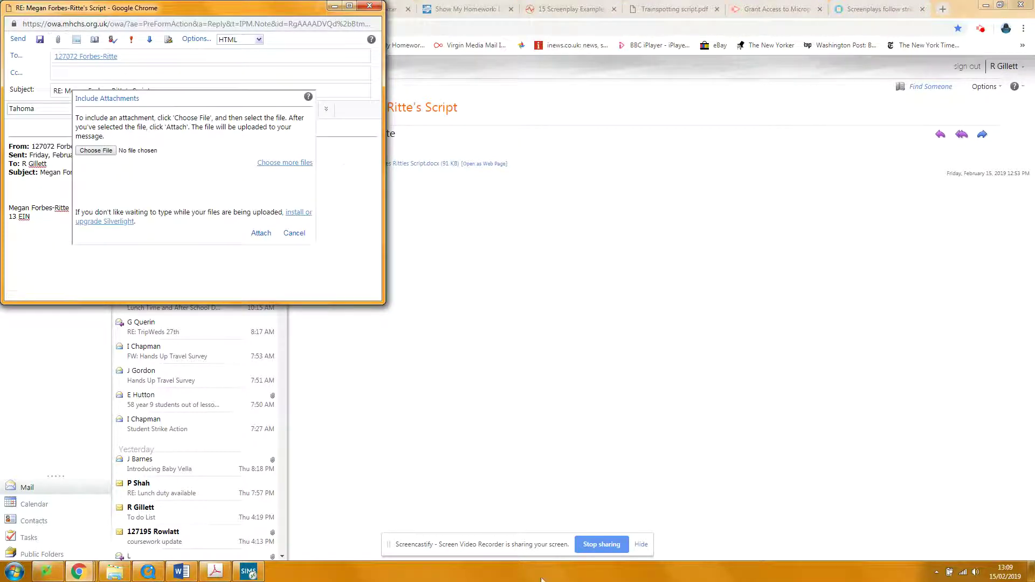